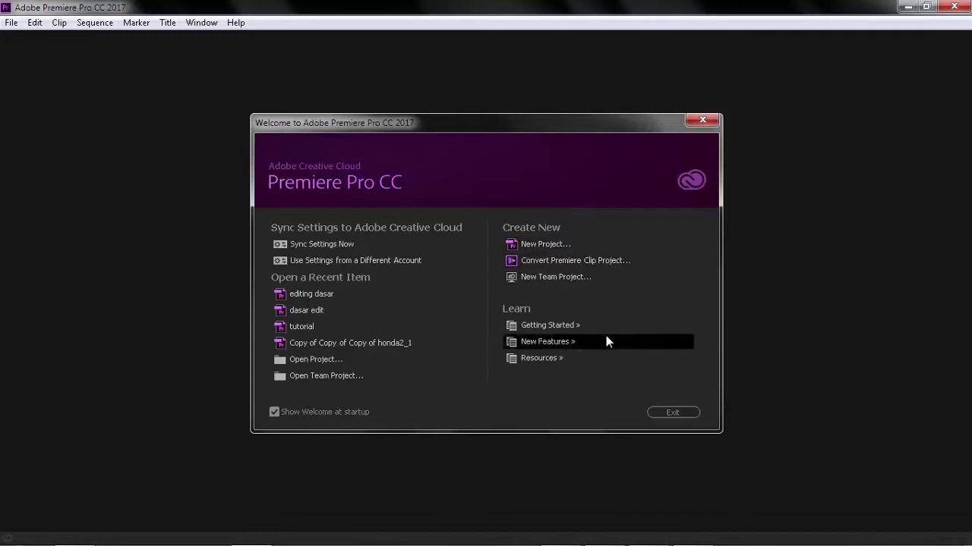
Step: Create a new project 'editing dasar' on drive D:, overwriting the existing editing dasar.prproj
left_click(581, 246)
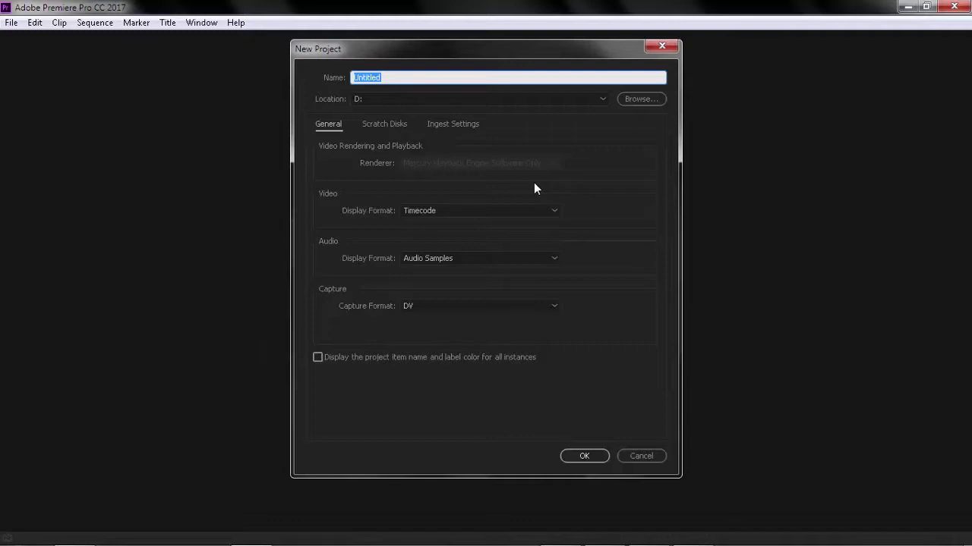
type("editin")
type("g dasar")
left_click(383, 126)
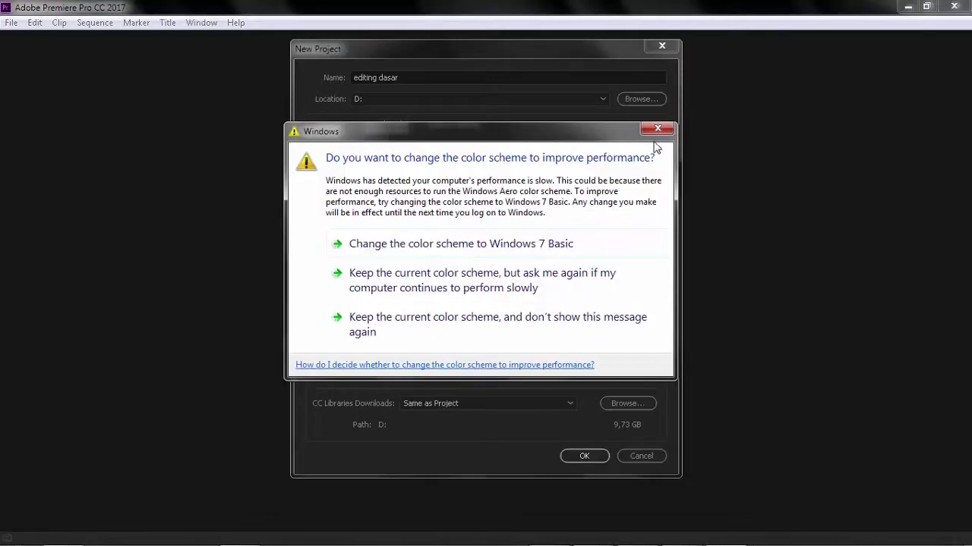
left_click(660, 126)
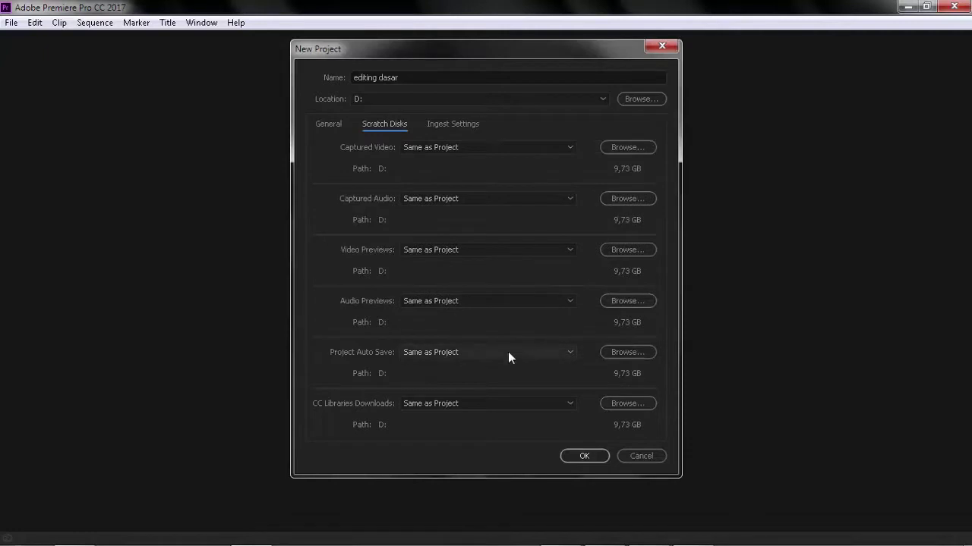
left_click(320, 127)
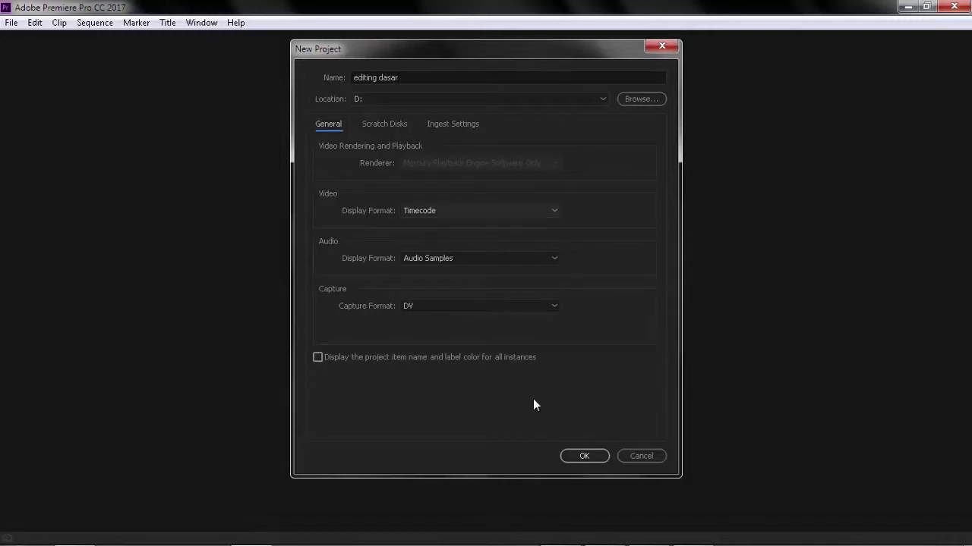
left_click(598, 458)
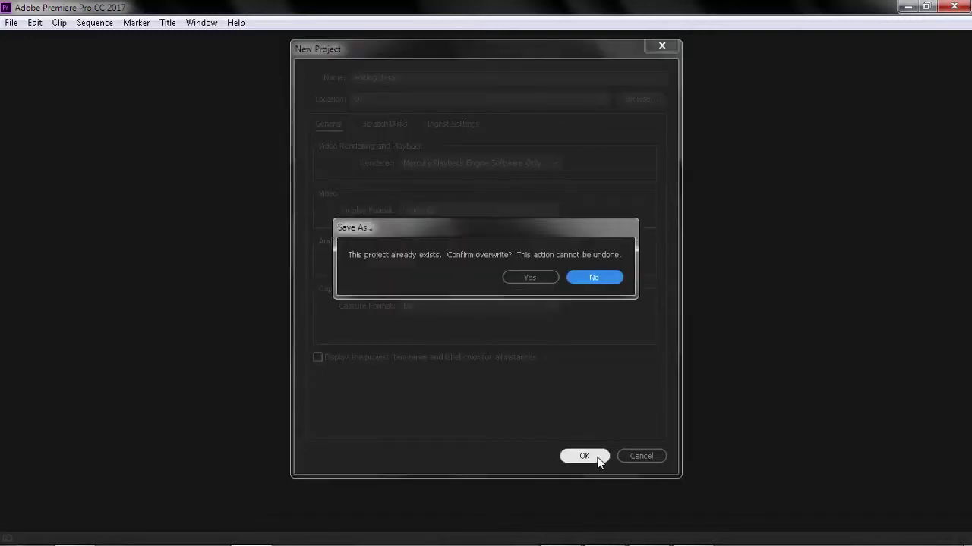
left_click(538, 281)
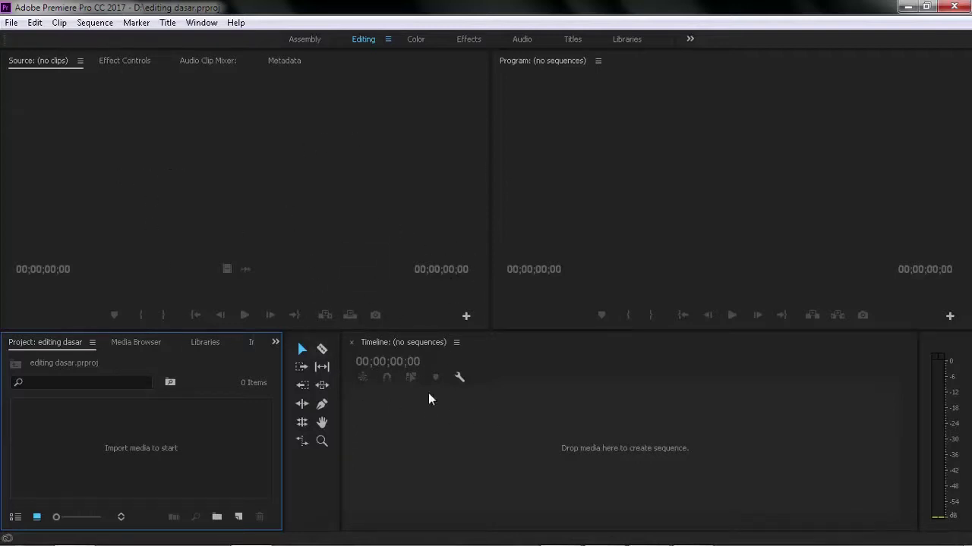
left_click(10, 23)
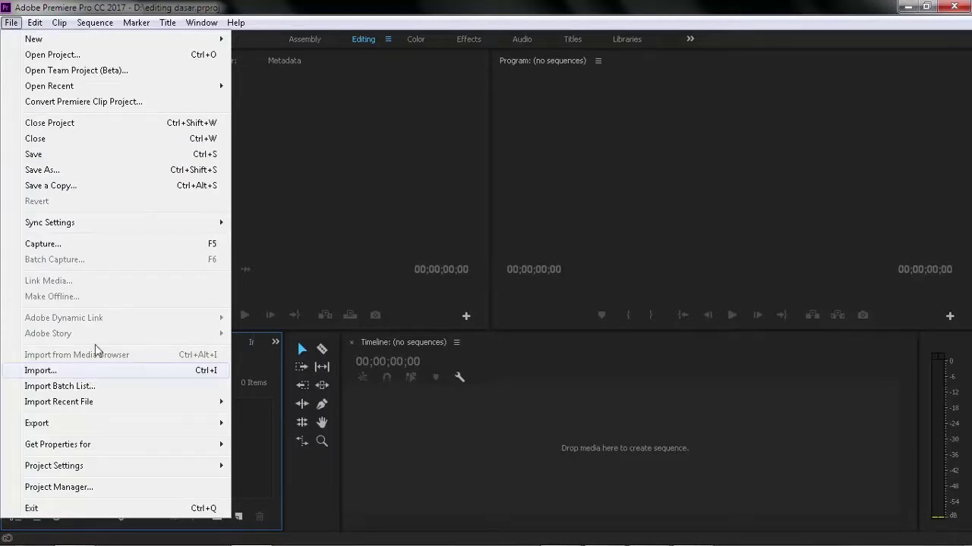
left_click(103, 372)
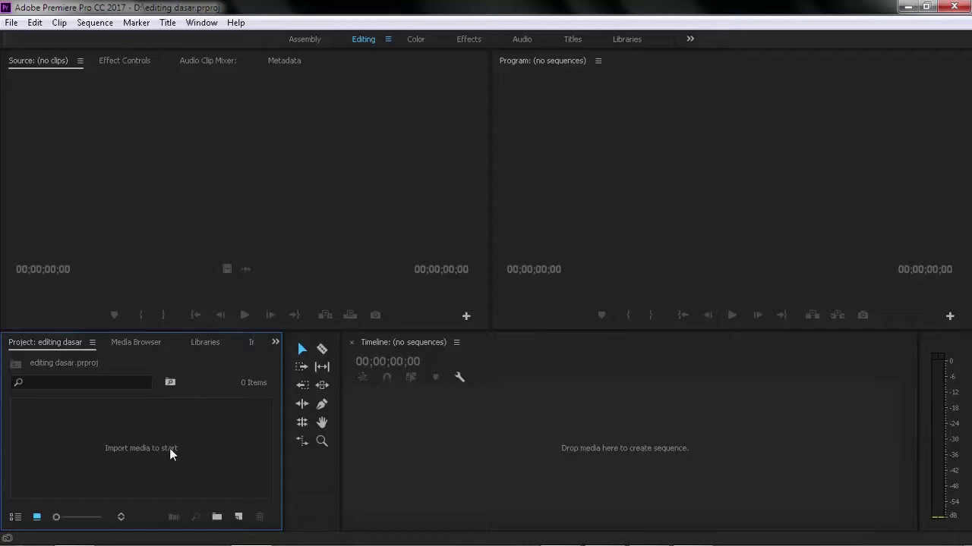
double_click(169, 448)
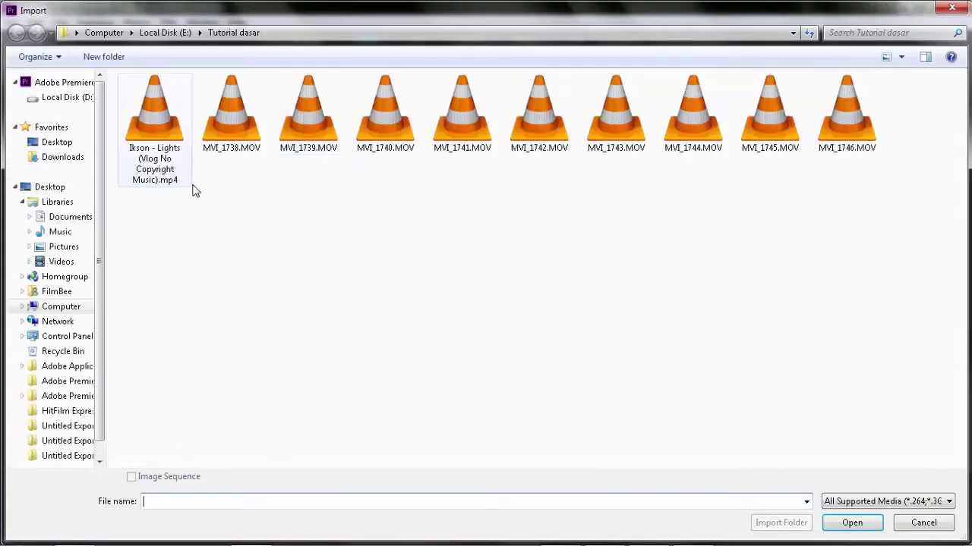
left_click(951, 8)
left_click(76, 532)
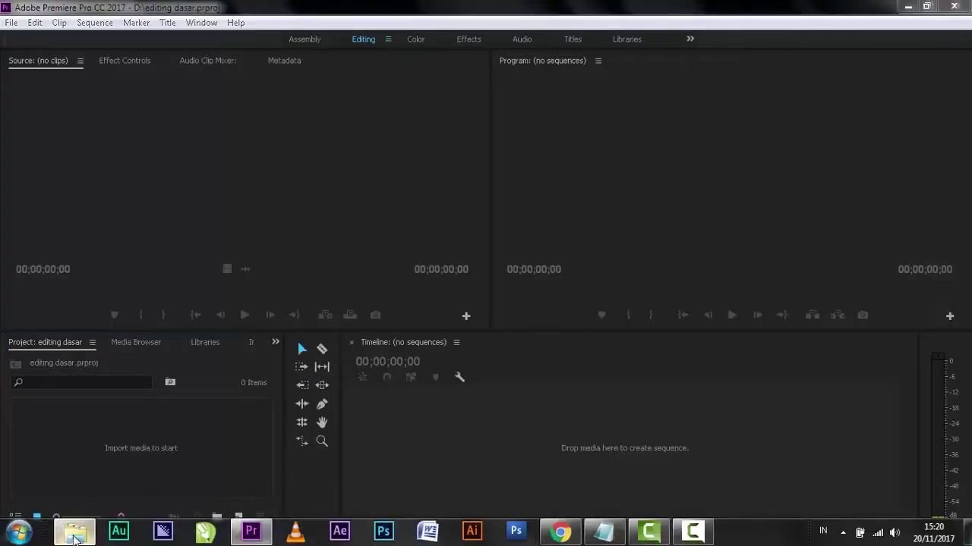
left_click(400, 350)
mouse_move(400, 350)
left_mouse_down()
mouse_move(466, 377)
mouse_move(148, 460)
left_mouse_up()
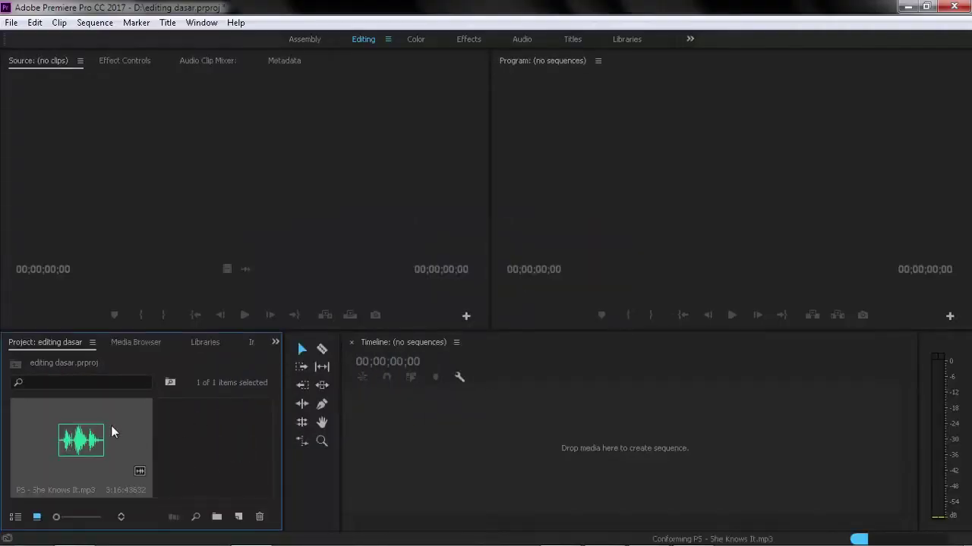
left_click(184, 438)
left_click(112, 441)
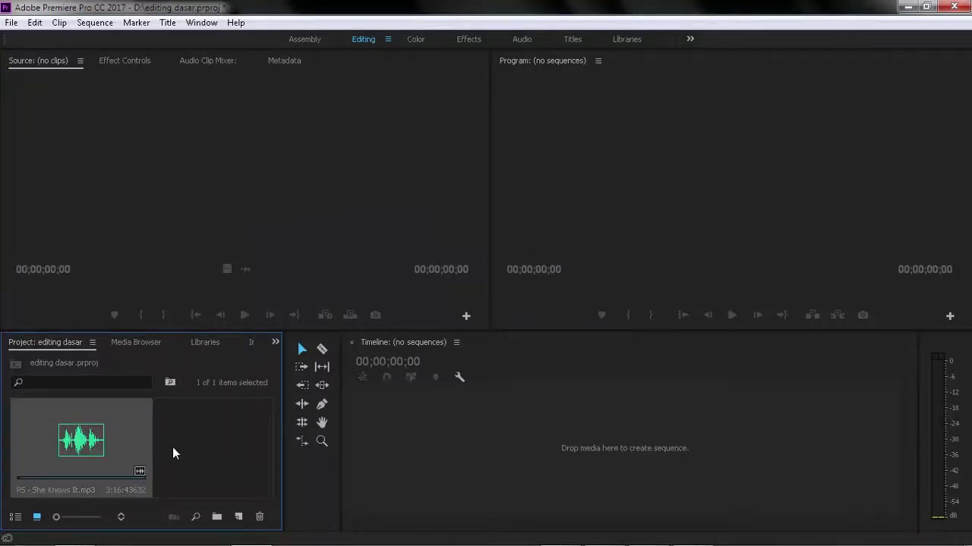
key("Delete")
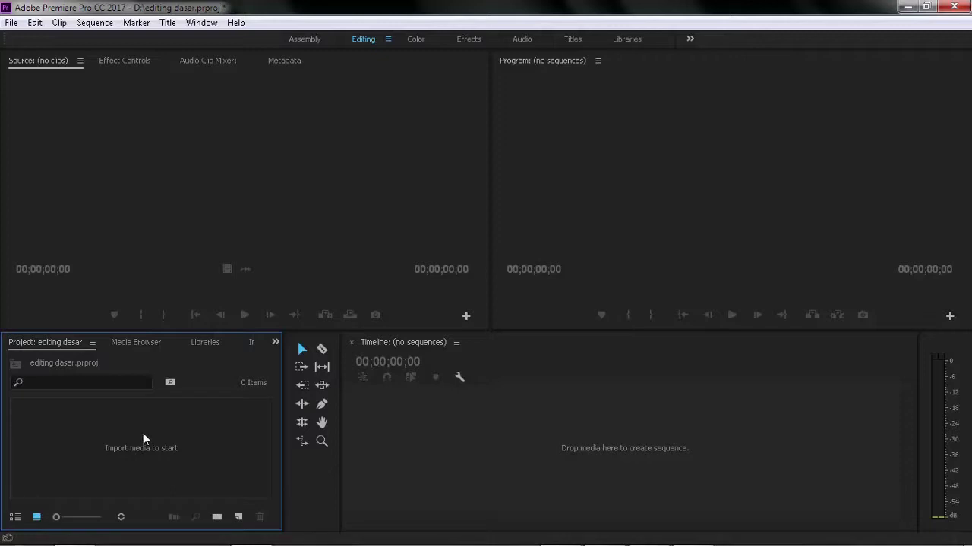
Step: Import the Ikson - Lights mp4 and clips MVI_1738–MVI_1746 from the Tutorial dasar folder
double_click(188, 462)
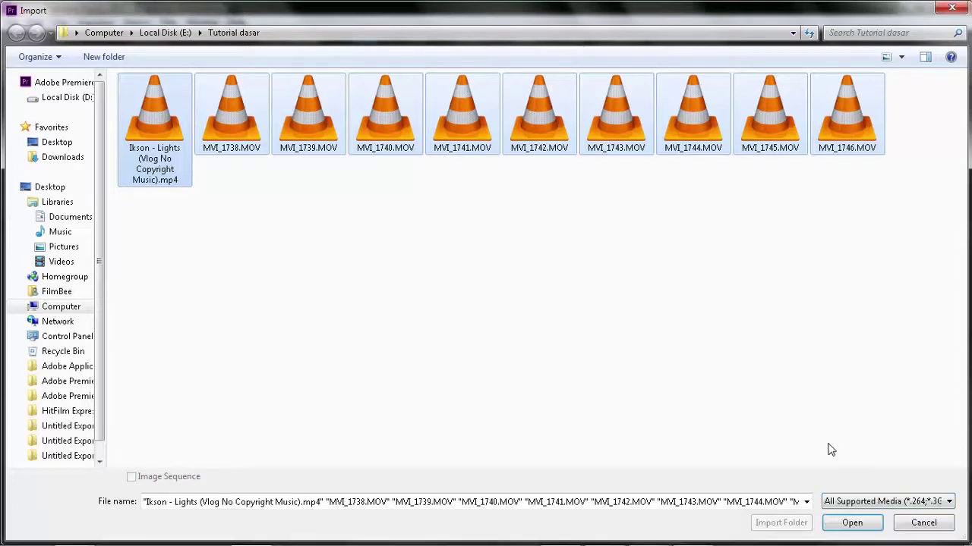
left_click(872, 522)
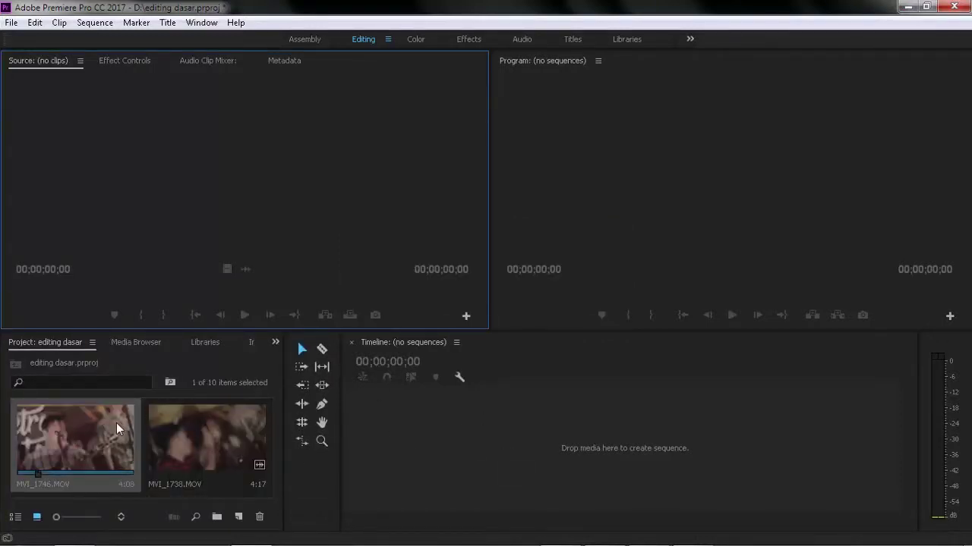
Step: Preview MVI_1746.MOV in the Source monitor from its start
double_click(90, 451)
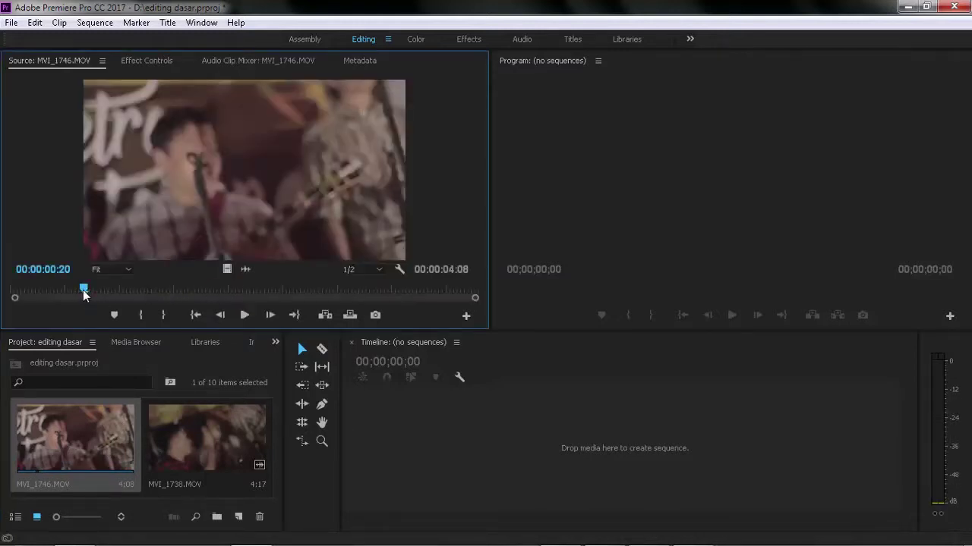
left_click_drag(83, 290, 2, 298)
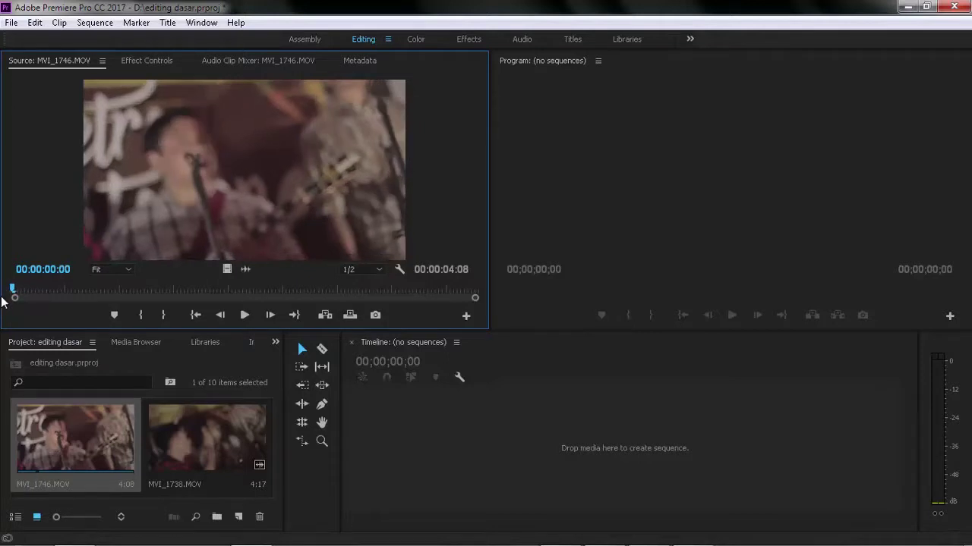
key("space")
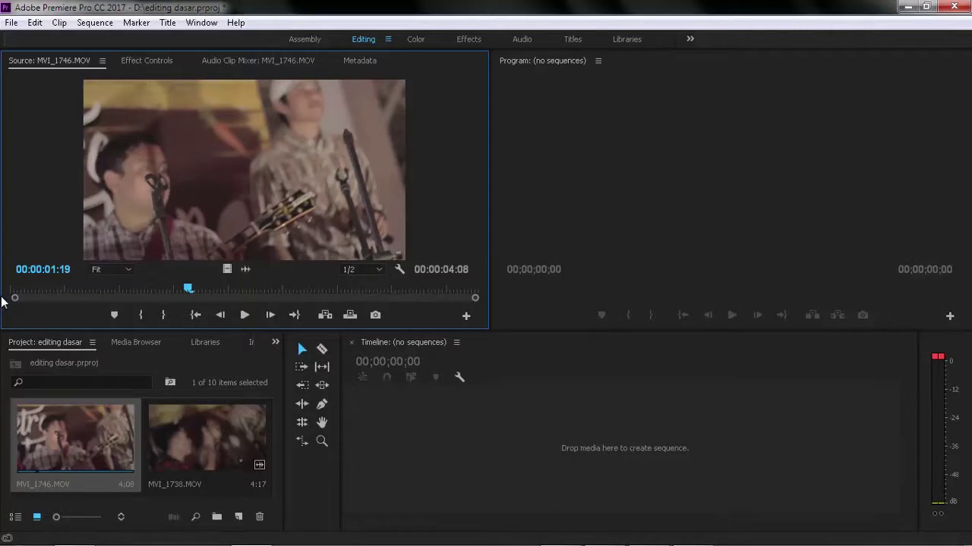
mouse_move(188, 288)
left_mouse_down()
mouse_move(0, 292)
mouse_move(1, 326)
left_mouse_up()
key("space")
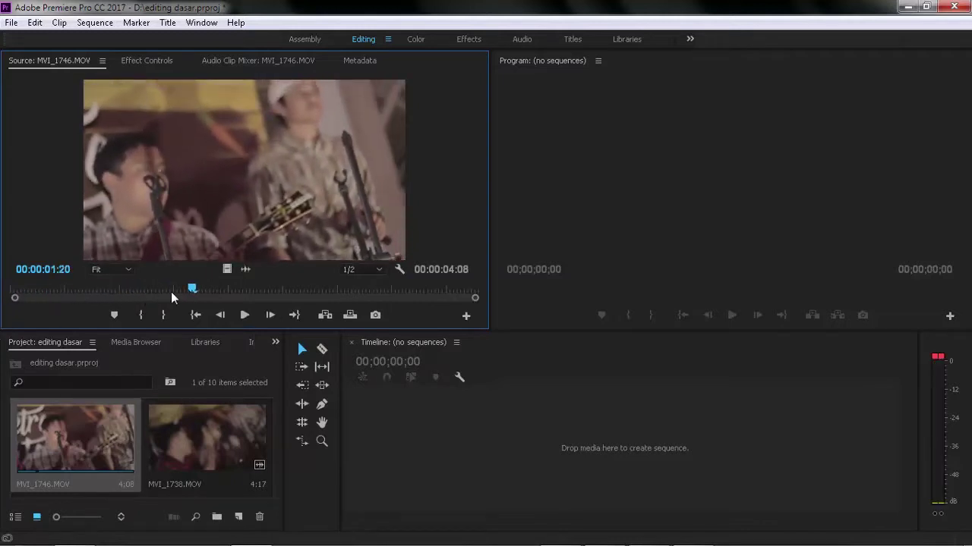
Step: Mark MVI_1746 in at 00:00:01:14 and out at 00:00:03:21, then drop it into a new sequence
left_click_drag(170, 292, 170, 289)
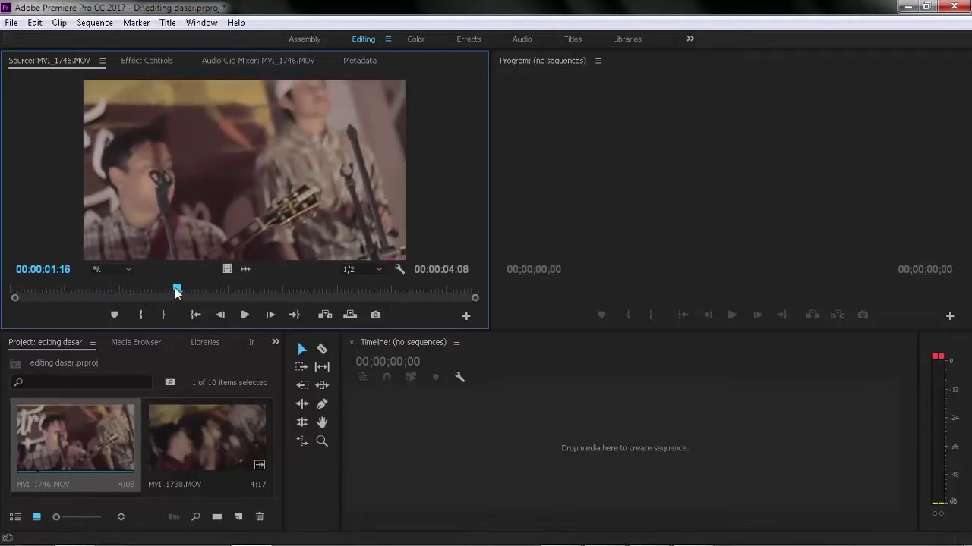
left_click(143, 315)
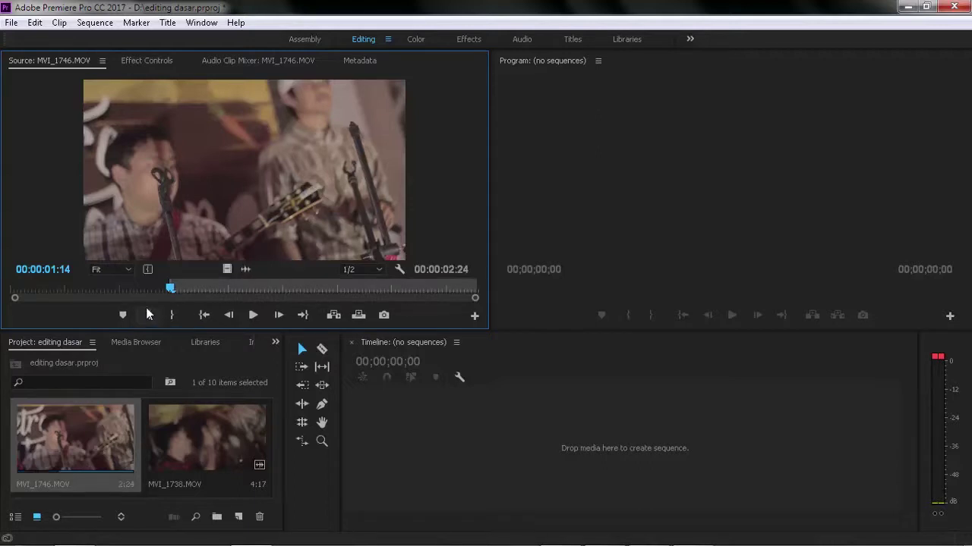
key("space")
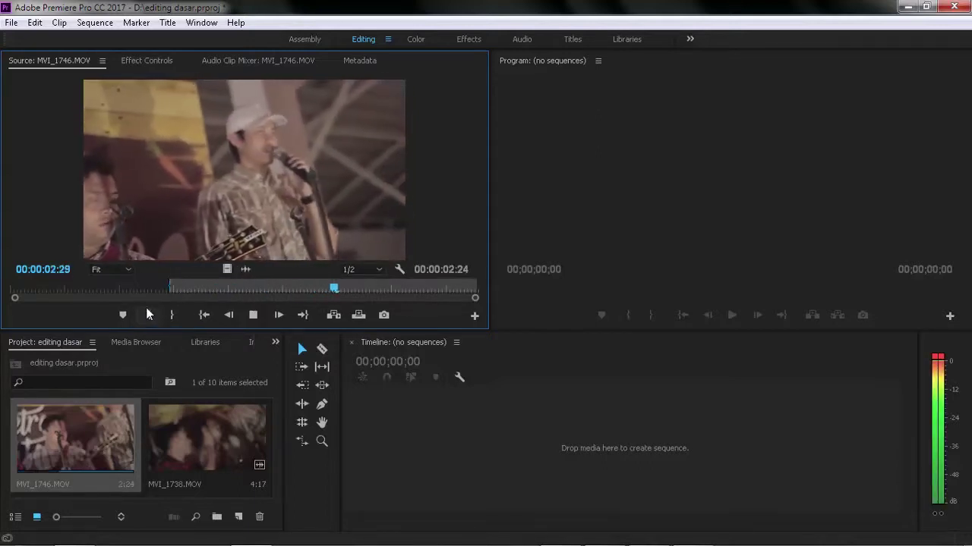
key("space")
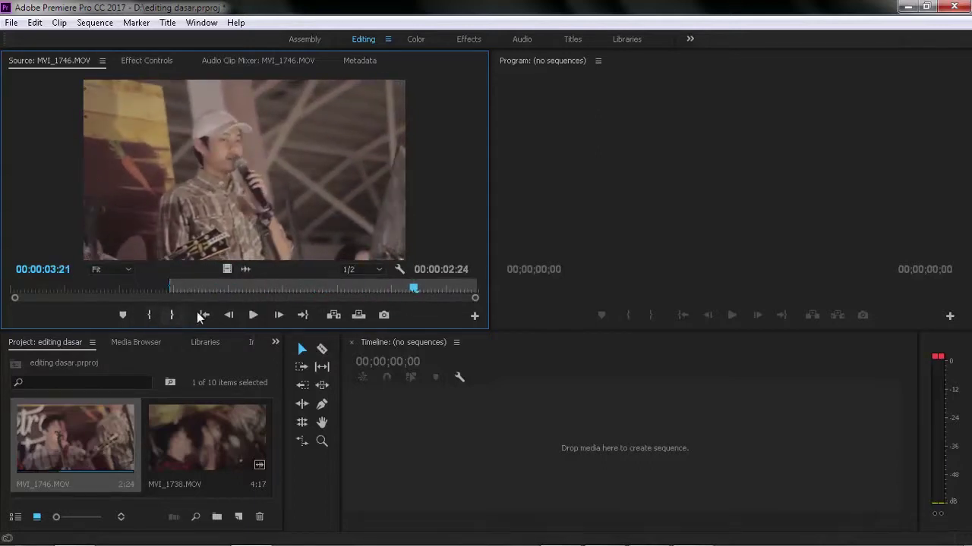
left_click(174, 313)
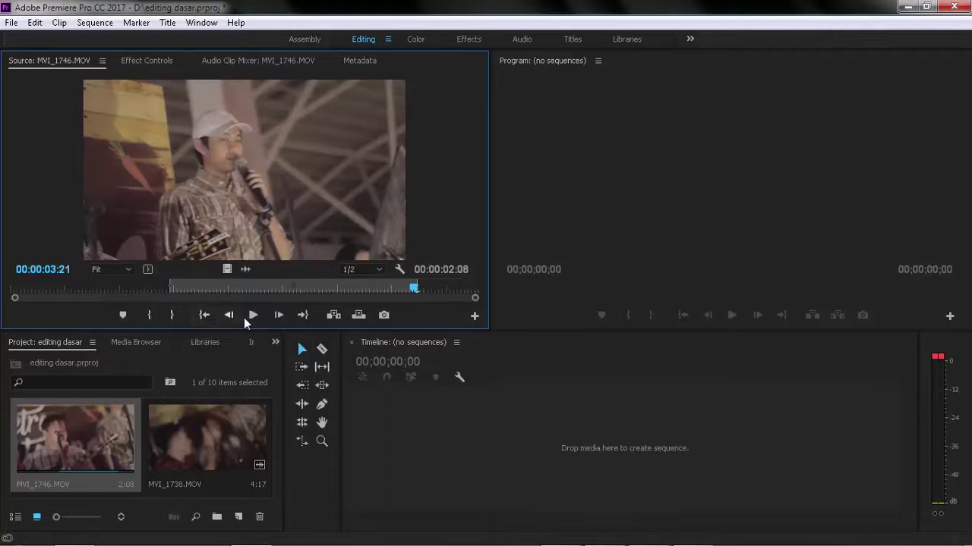
left_click_drag(84, 434, 429, 456)
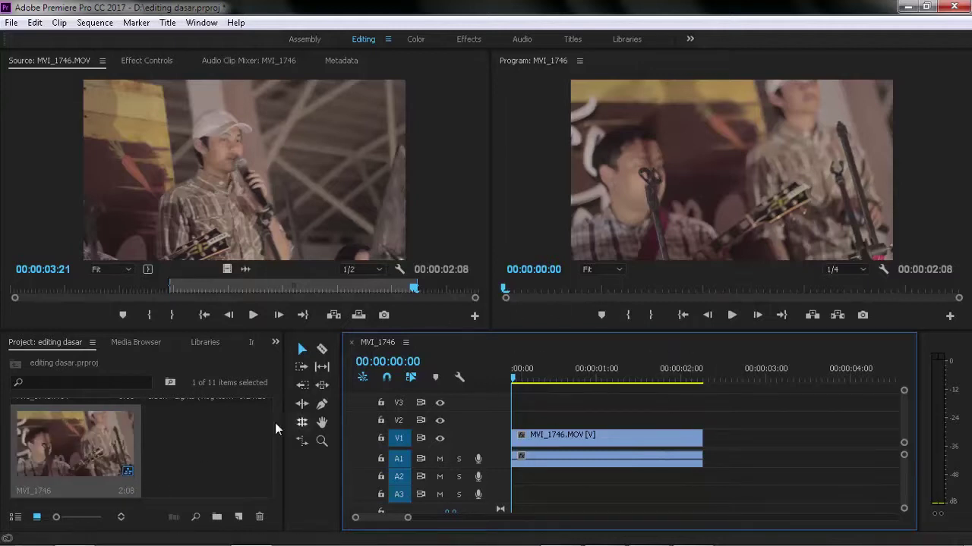
right_click(235, 431)
mouse_move(304, 355)
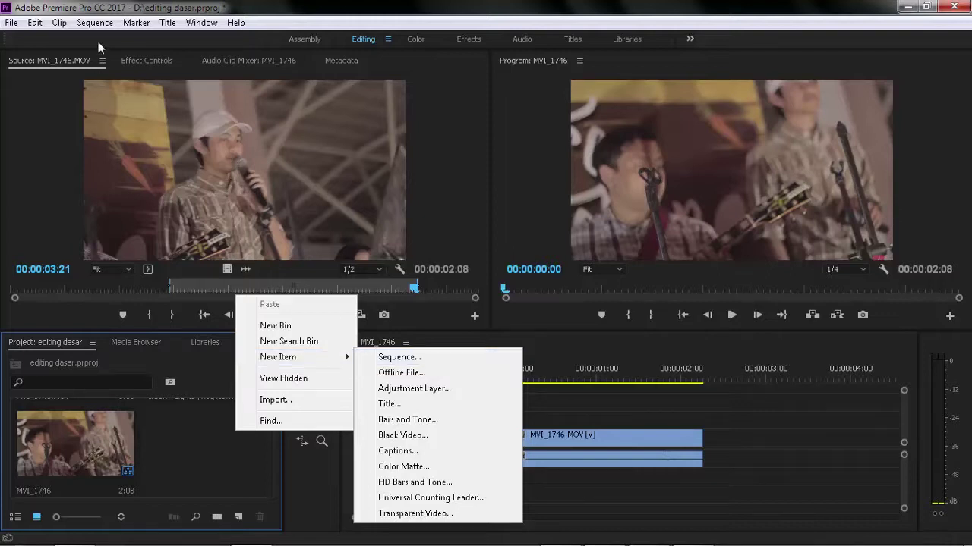
left_click(611, 443)
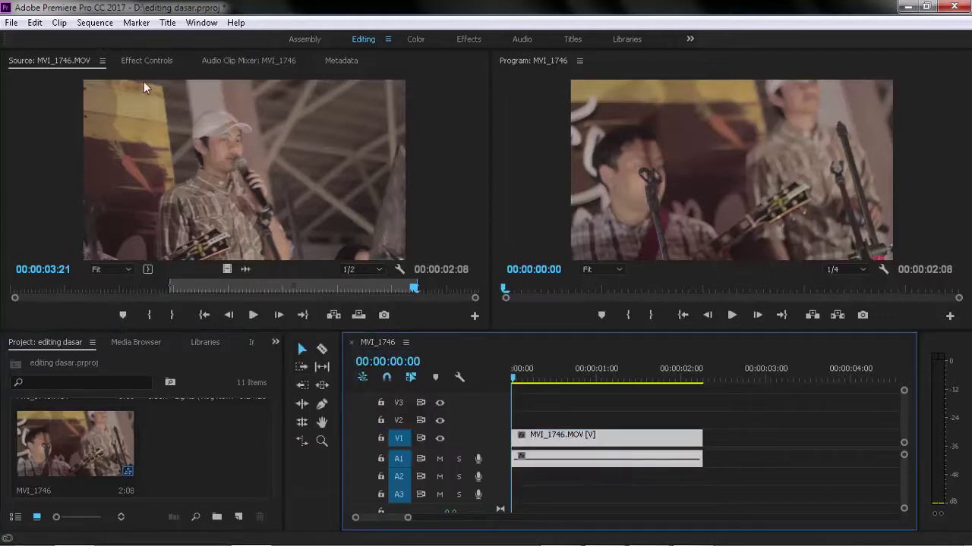
left_click(94, 22)
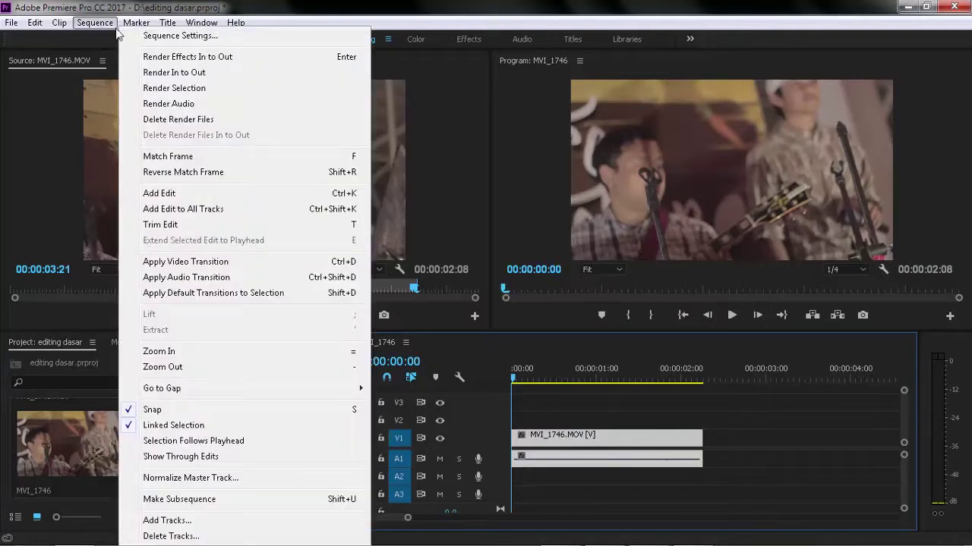
left_click(156, 36)
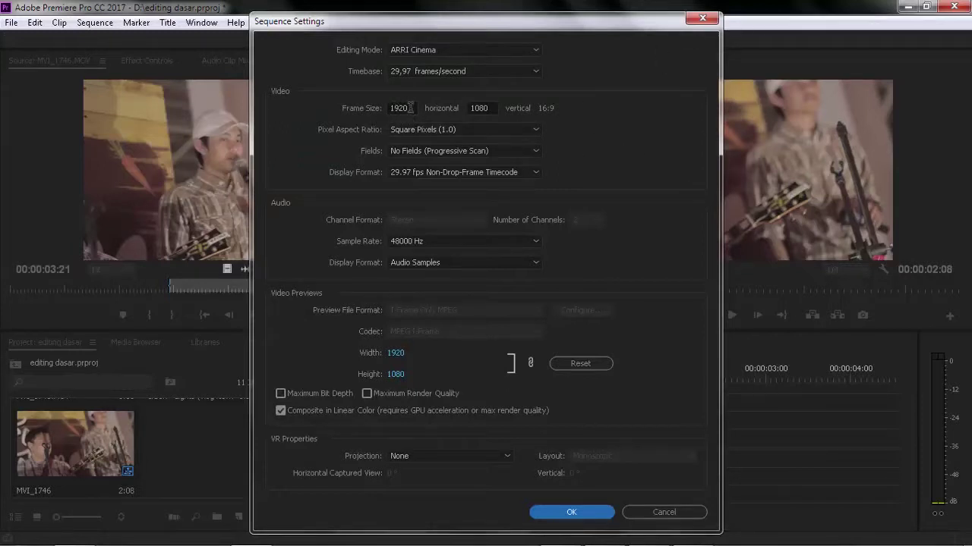
left_click(503, 71)
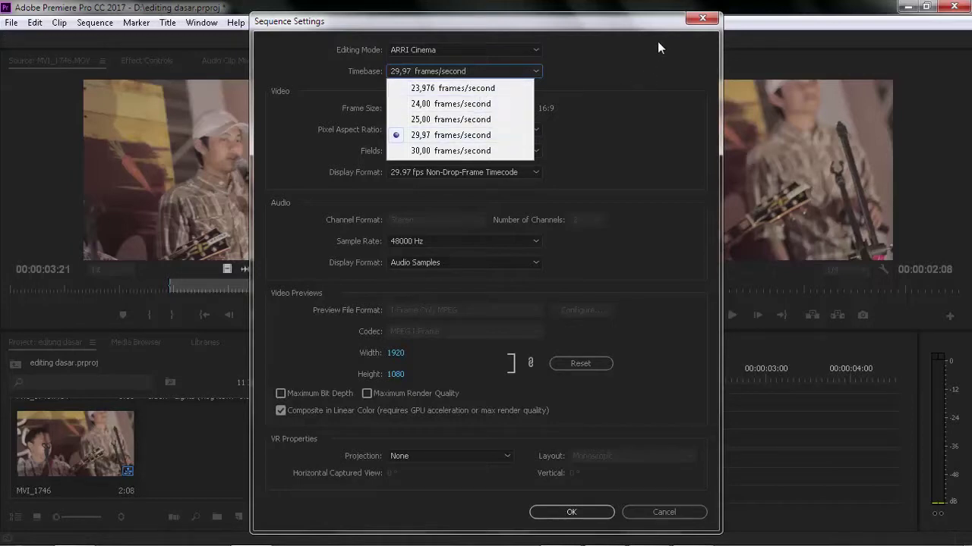
left_click(710, 23)
left_click(710, 23)
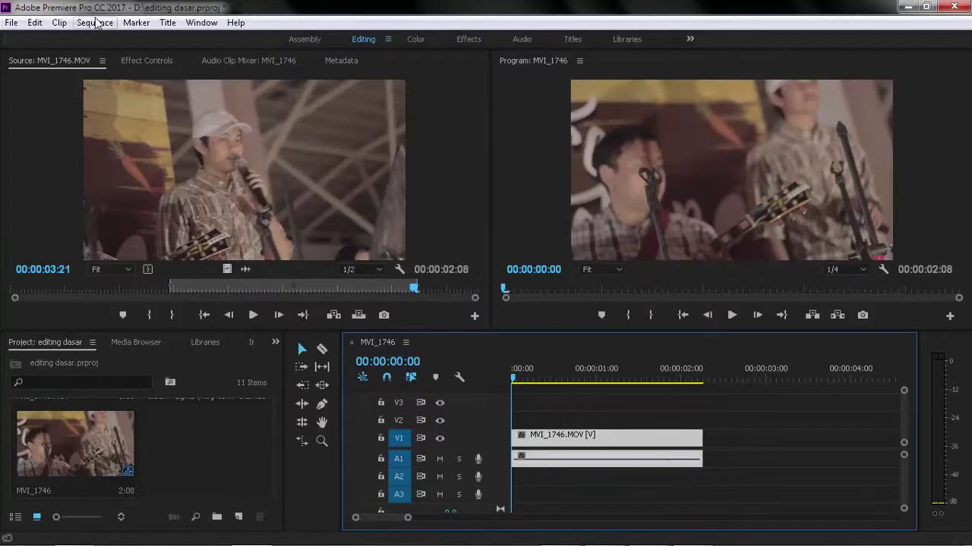
Step: Create Sequence 01 from the Digital SLR 1080p DSLR 1080p24 preset
left_click(95, 23)
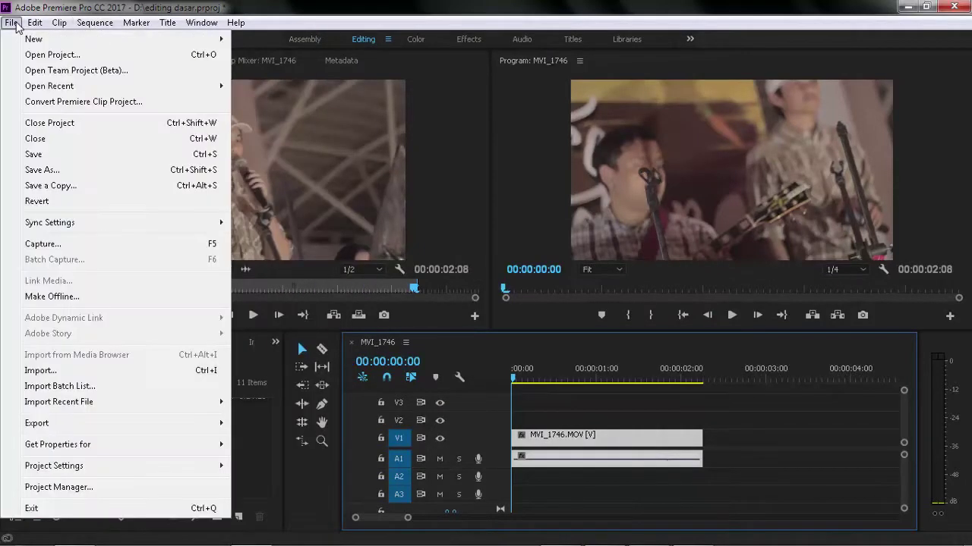
left_click(59, 23)
left_click(60, 23)
left_click(159, 430)
right_click(186, 416)
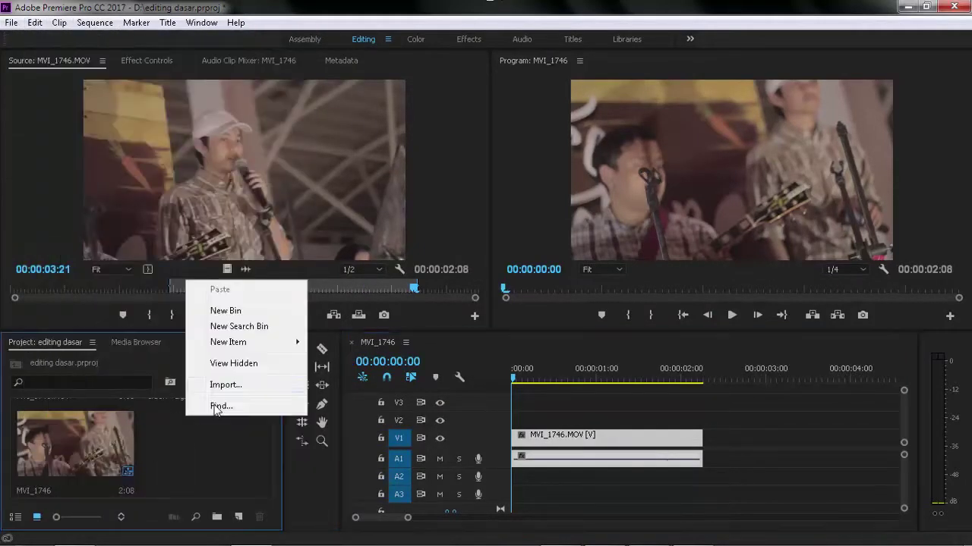
mouse_move(282, 343)
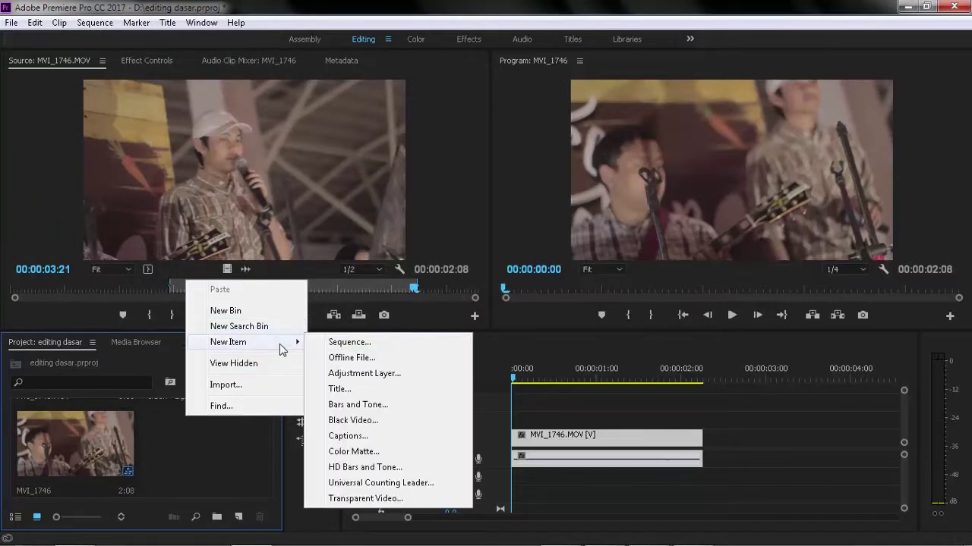
left_click(349, 342)
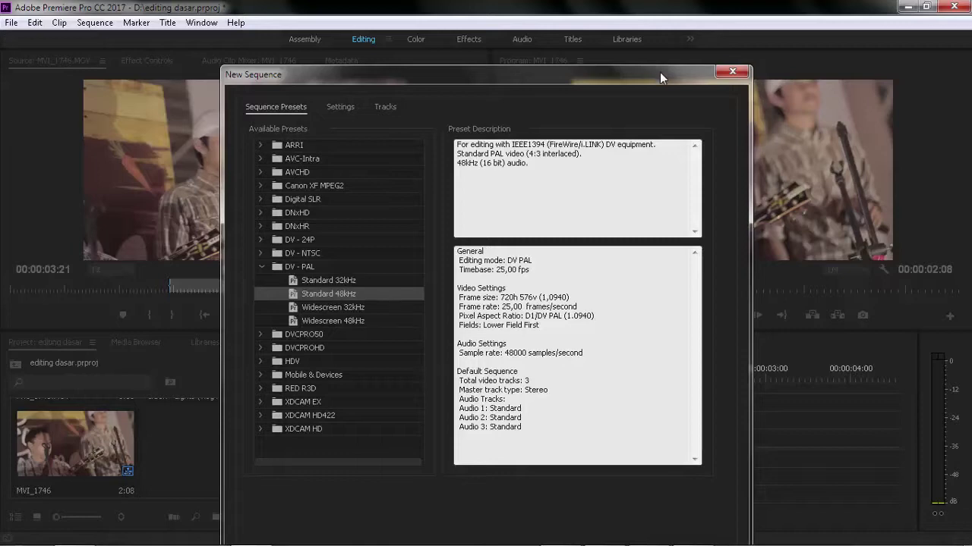
left_click(661, 139)
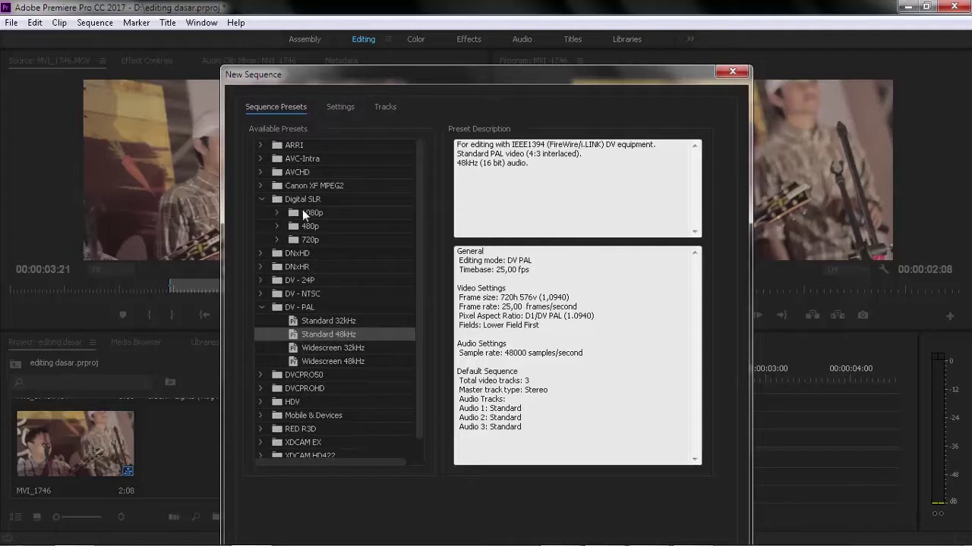
left_click(309, 215)
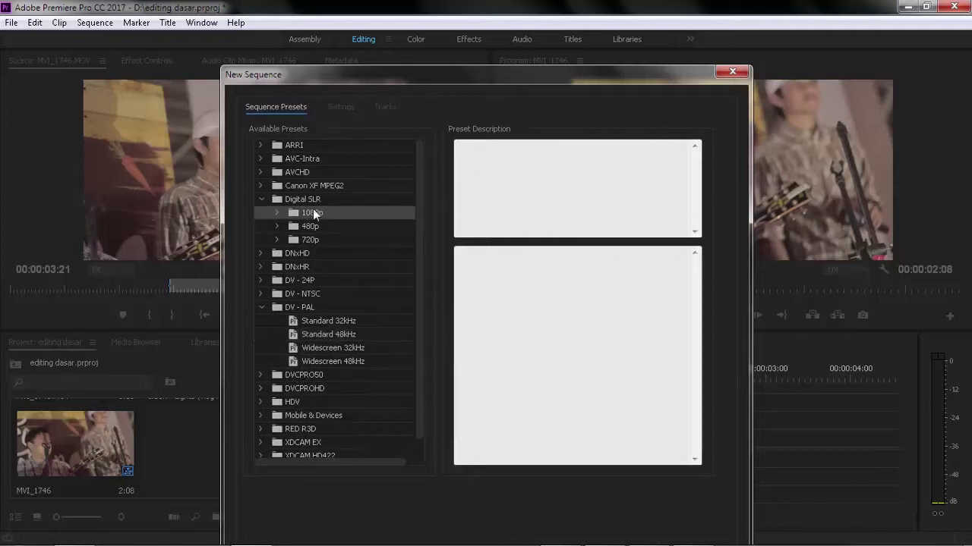
double_click(318, 215)
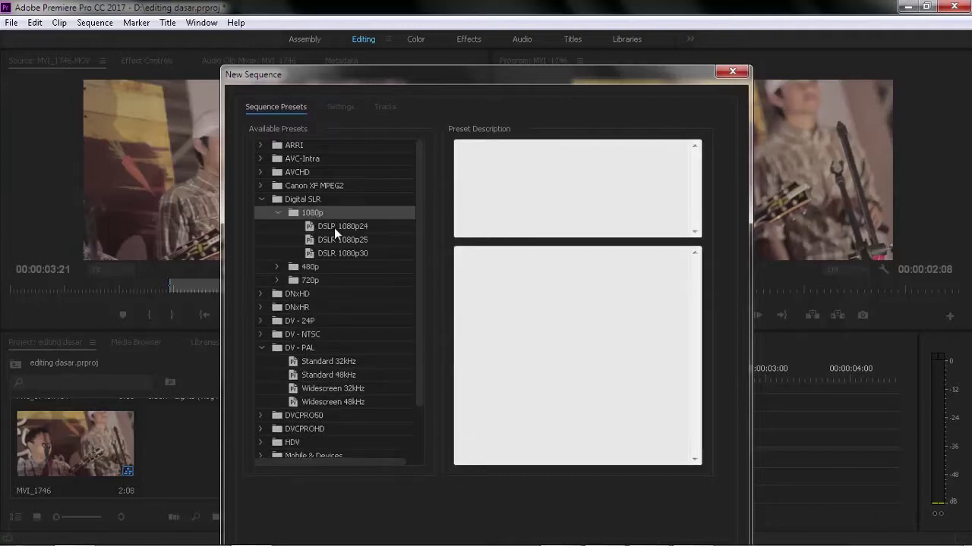
double_click(334, 228)
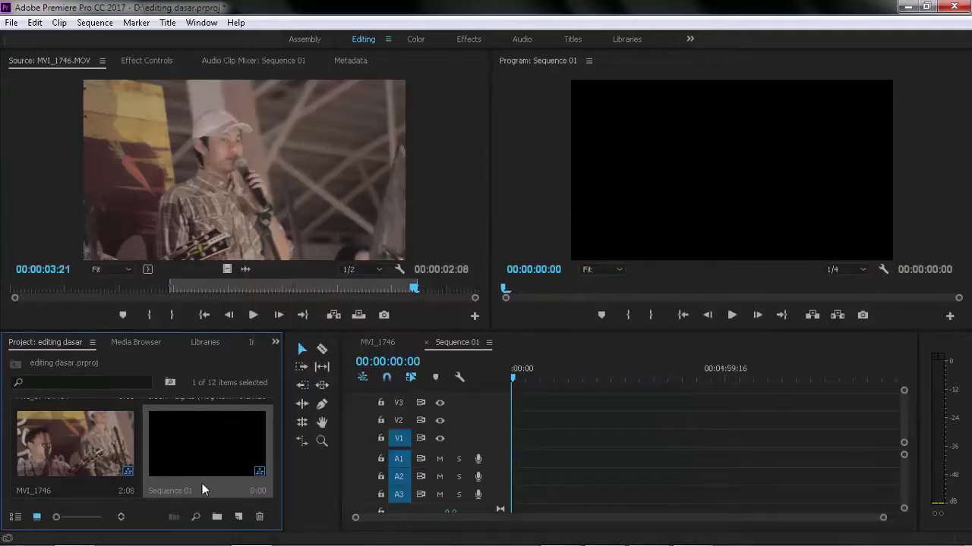
Step: Return to the MVI_1746 sequence timeline
left_click(96, 450)
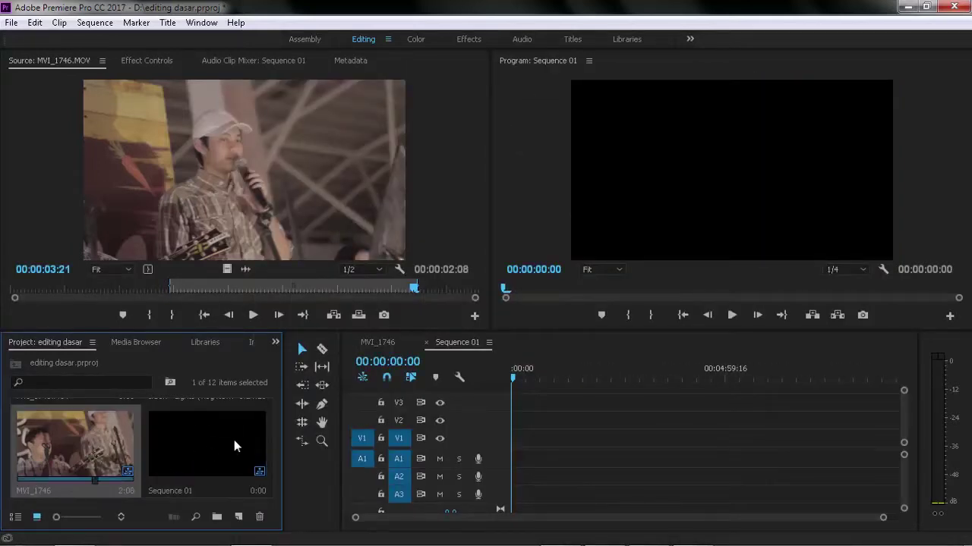
left_click(389, 339)
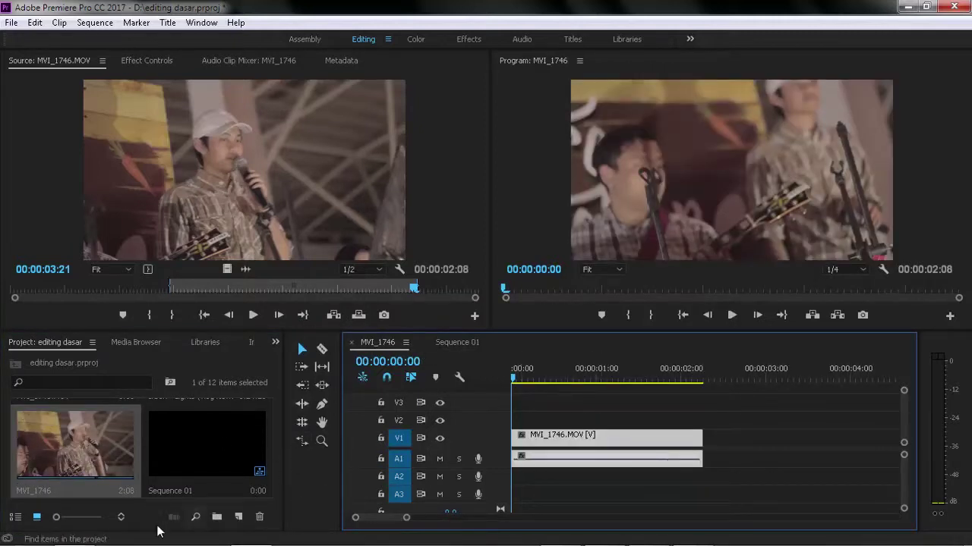
scroll(192, 451, "up", 2)
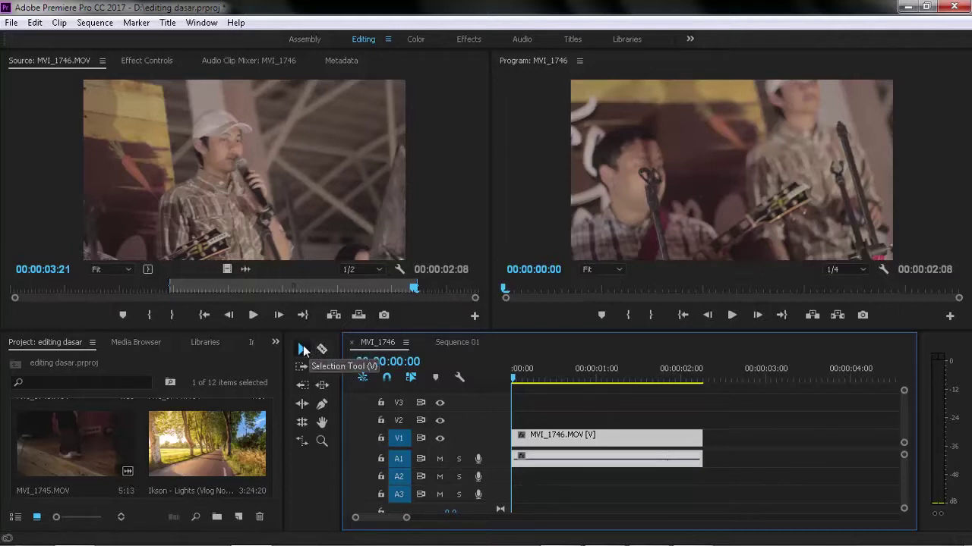
Step: Duplicate the MVI_1746 clip onto V1 just after the original and select both clips
mouse_move(630, 439)
left_mouse_down()
mouse_move(672, 418)
mouse_move(542, 445)
left_mouse_up()
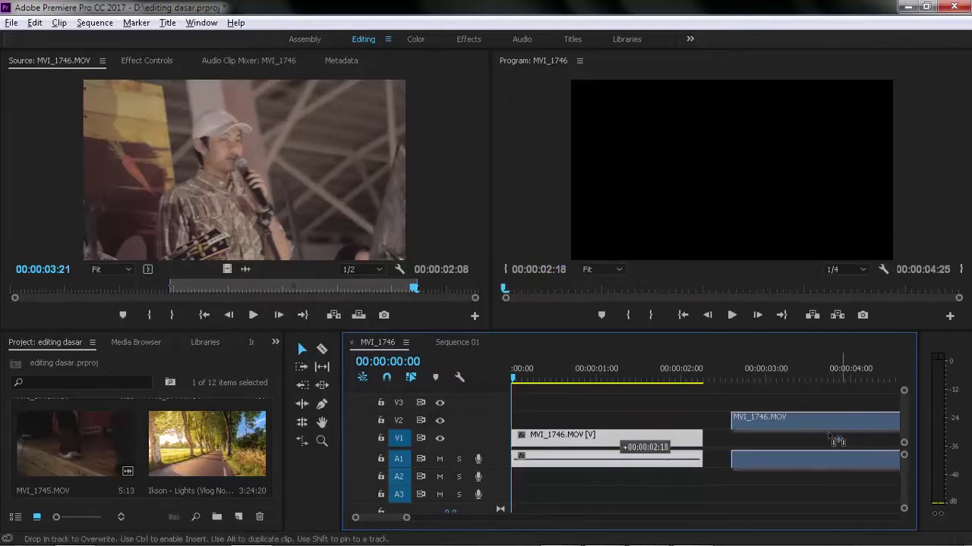
left_click_drag(622, 437, 828, 439, "alt")
left_click(659, 410)
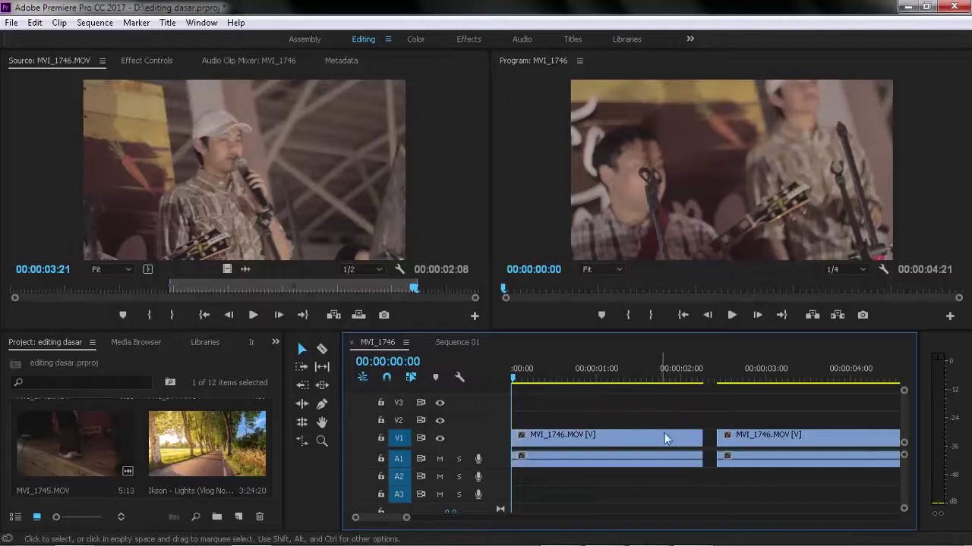
left_click(674, 437)
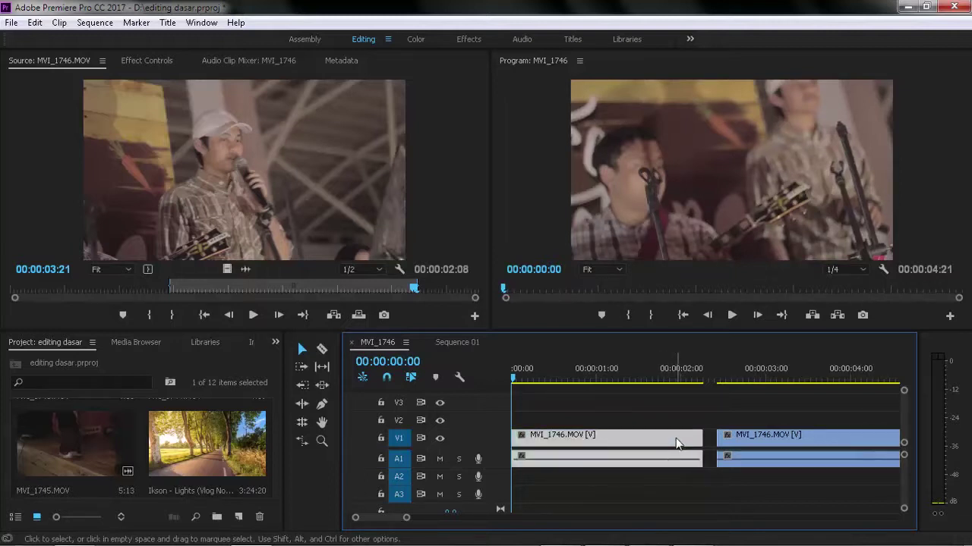
left_click(786, 438, "shift")
left_click_drag(589, 406, 816, 491)
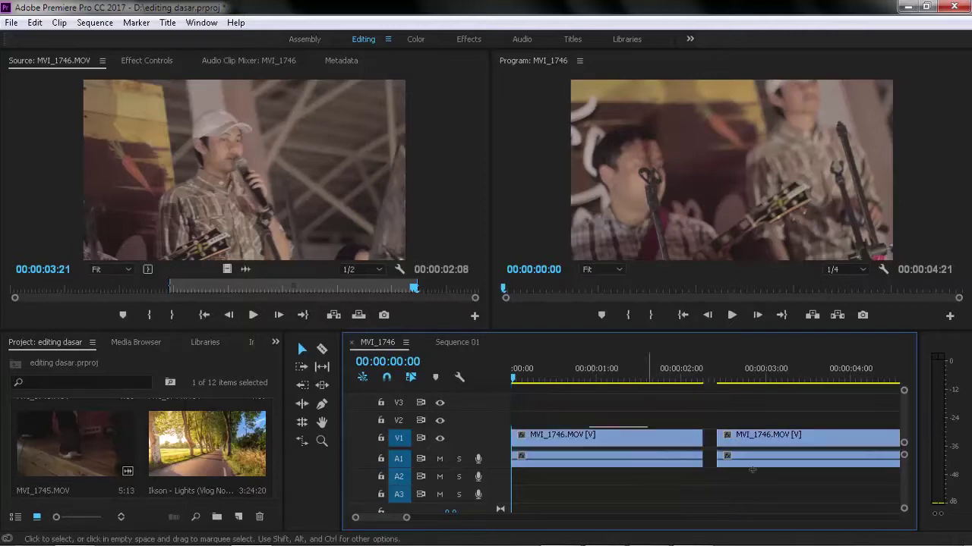
left_click_drag(806, 452, 740, 448)
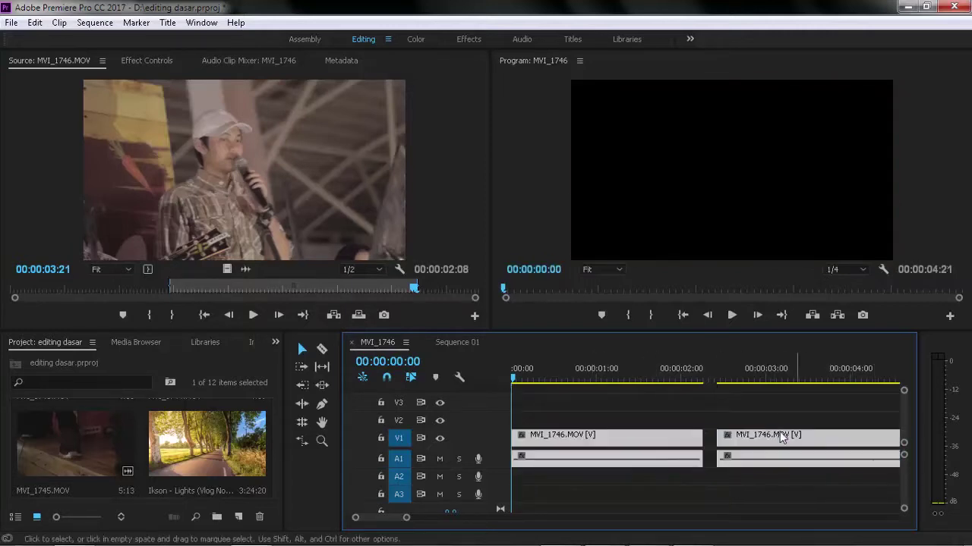
Step: Delete the duplicate clip and razor-cut the remaining MVI_1746 clip at 00:00:01:03 and just after
left_click(767, 442)
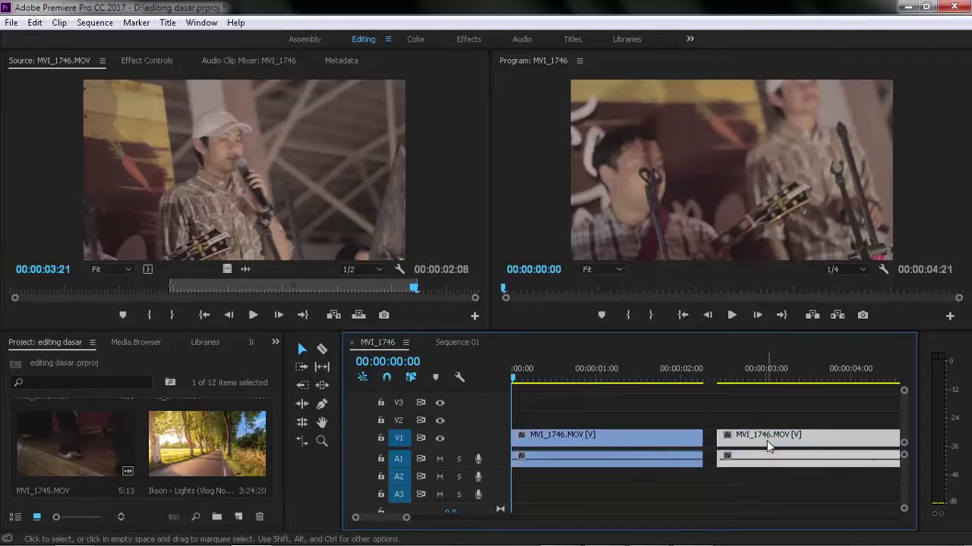
key("Delete")
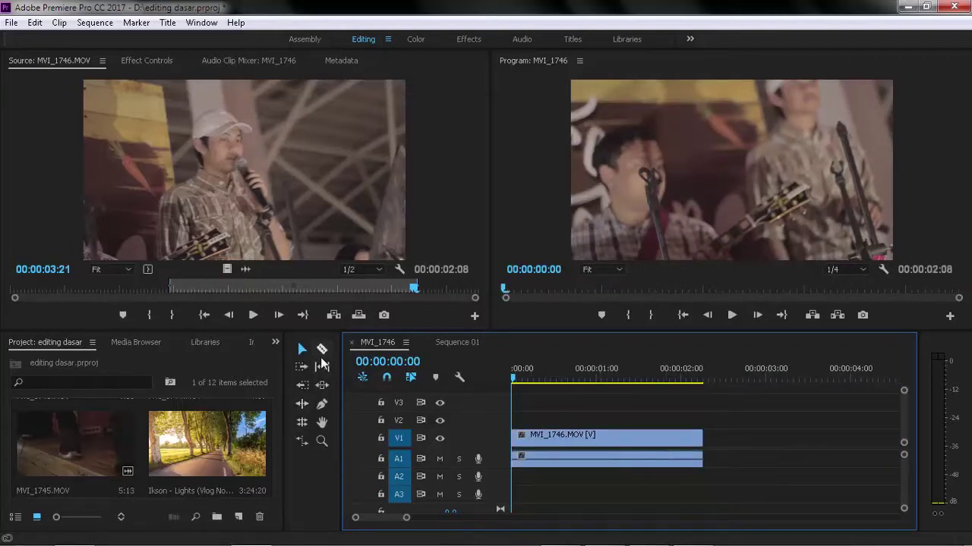
left_click(322, 351)
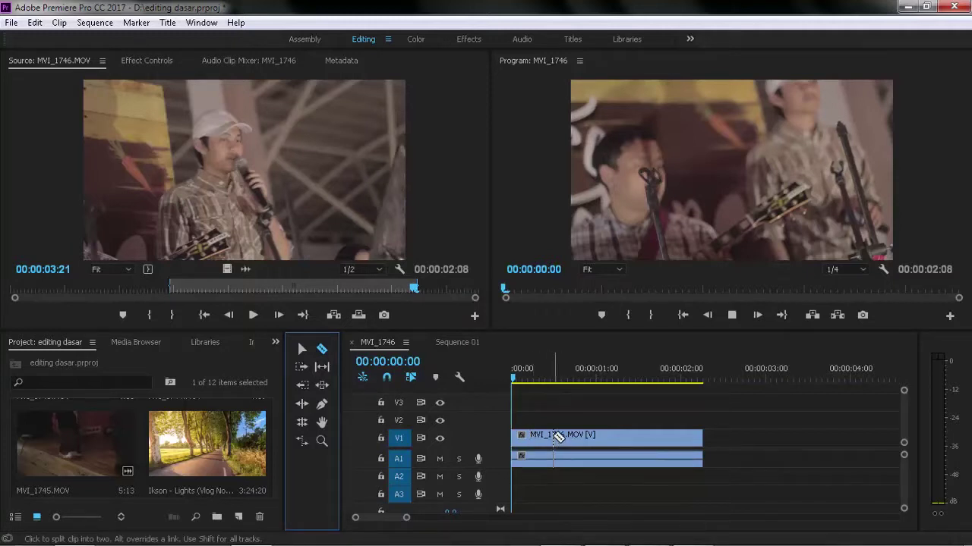
key("space")
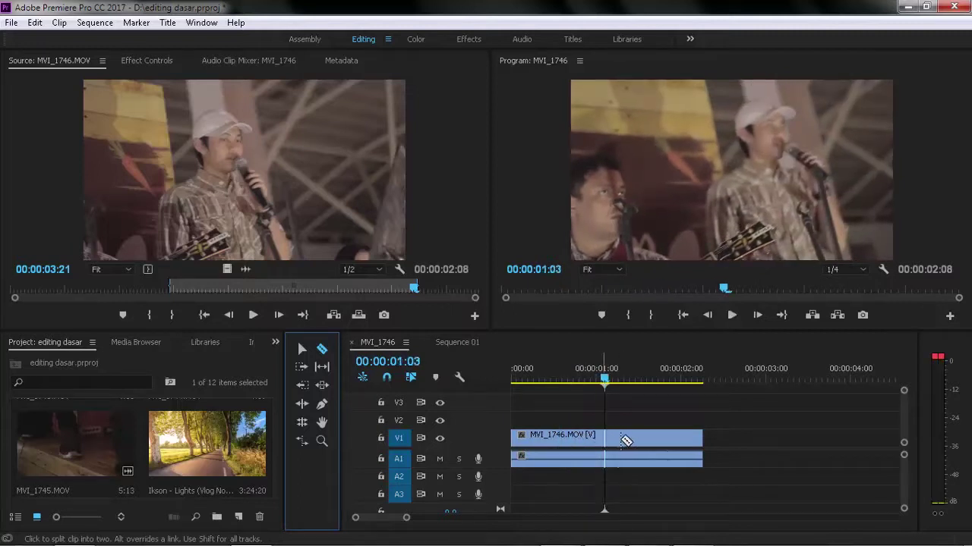
left_click(605, 439)
left_click(632, 438)
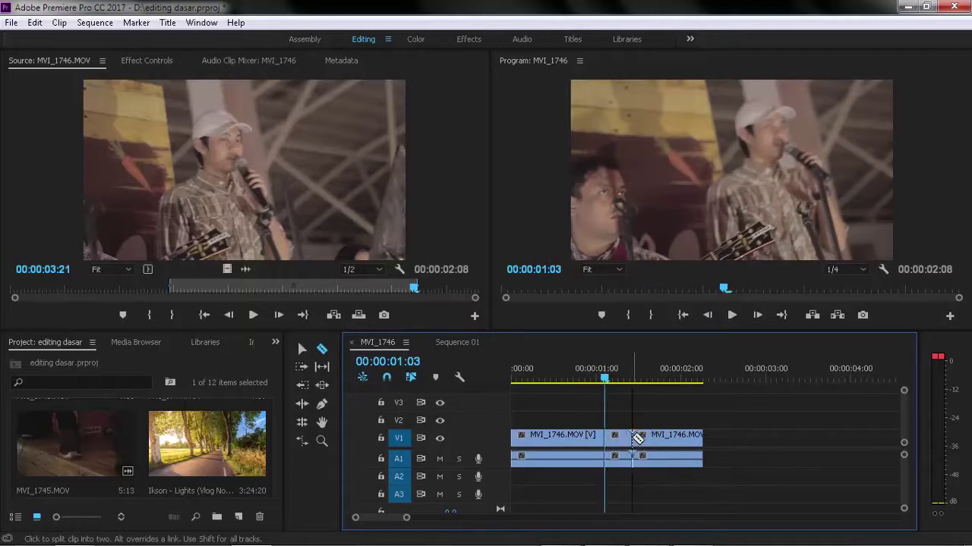
key("v")
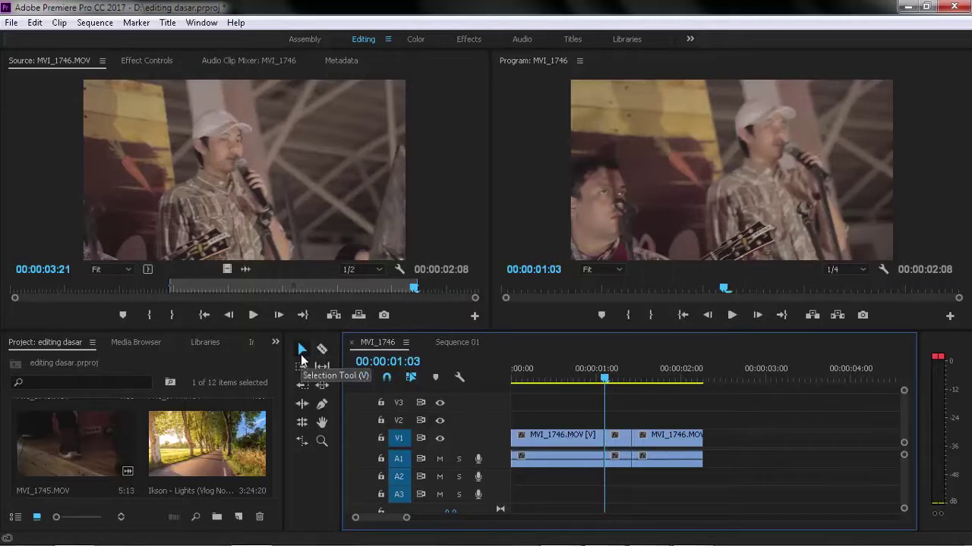
Step: Delete the short middle MVI_1746 piece and preview the resulting gap from 00:00:00:20
left_click(621, 441)
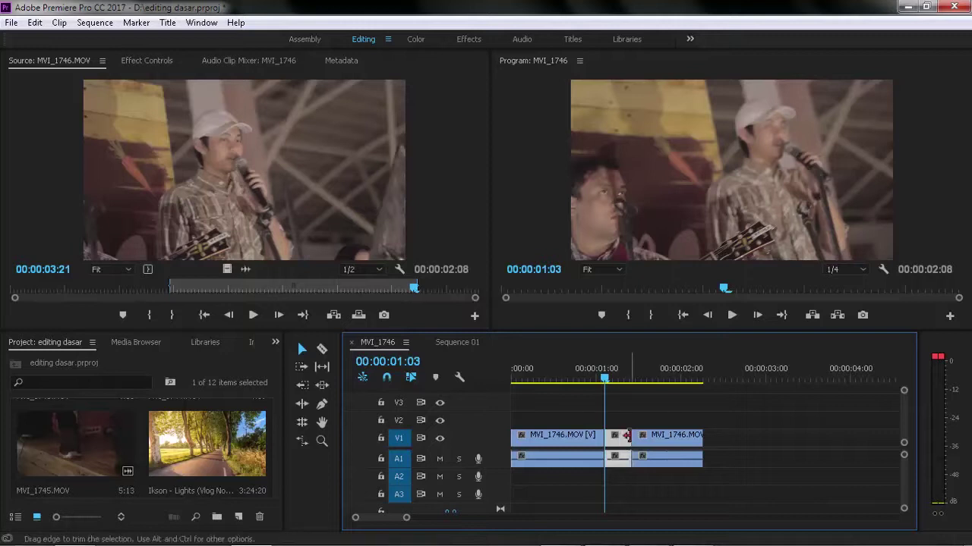
key("Delete")
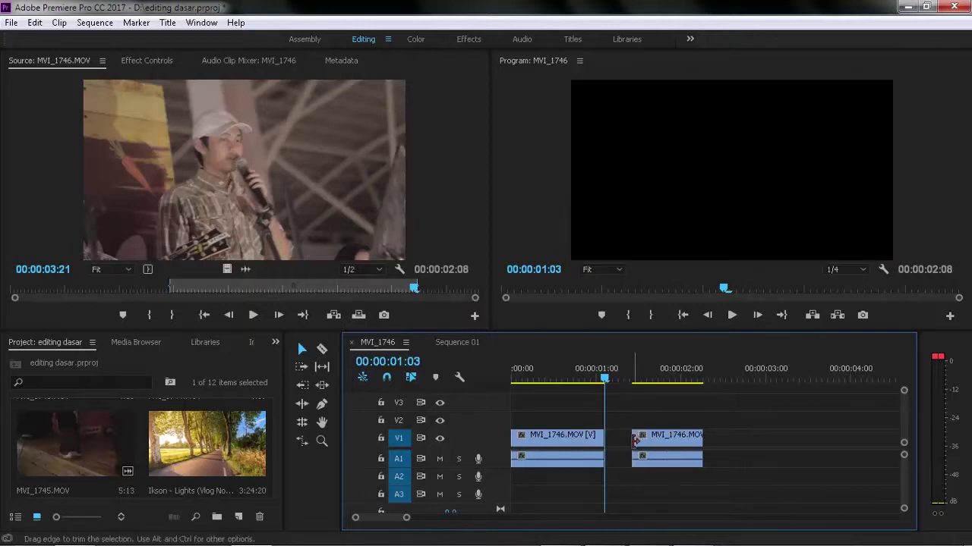
key("ctrl+z")
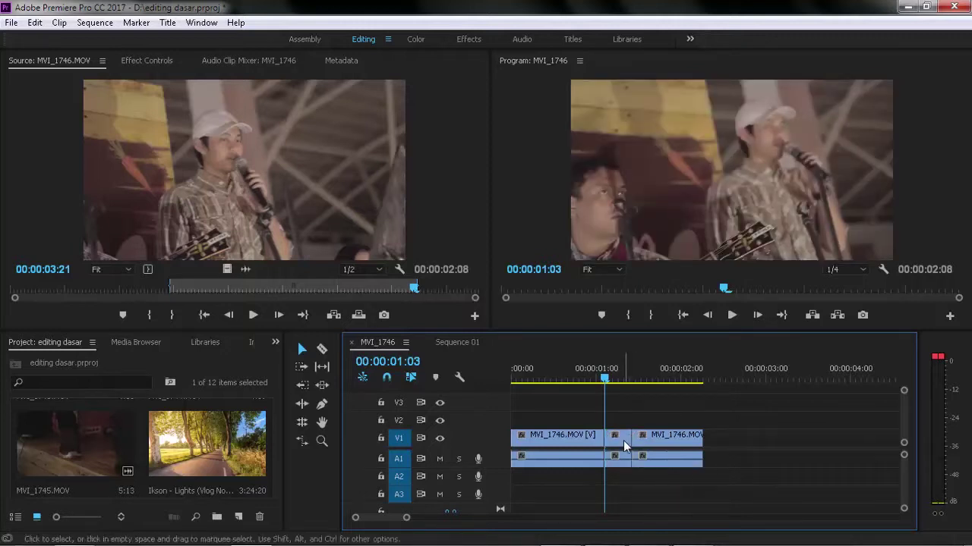
key("Delete")
left_click(624, 440)
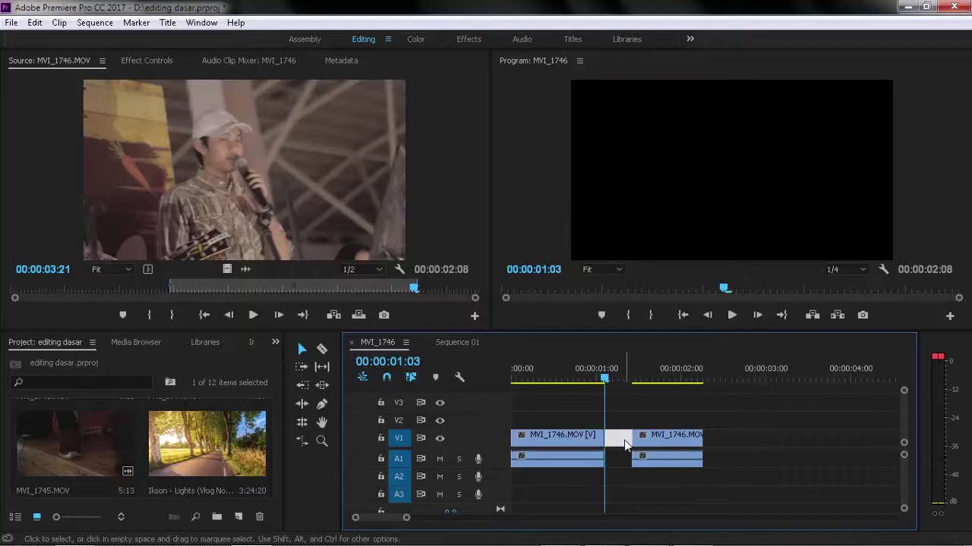
left_click(568, 377)
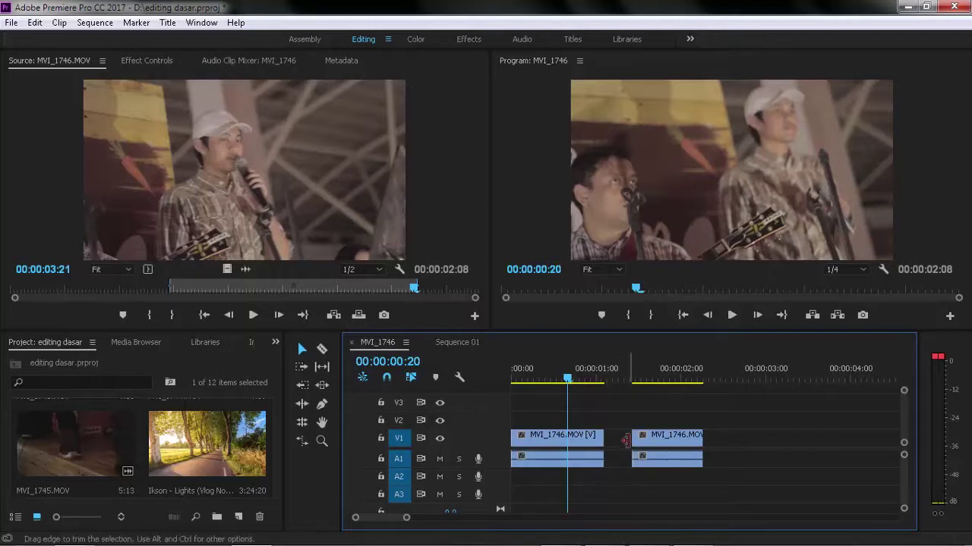
key("space")
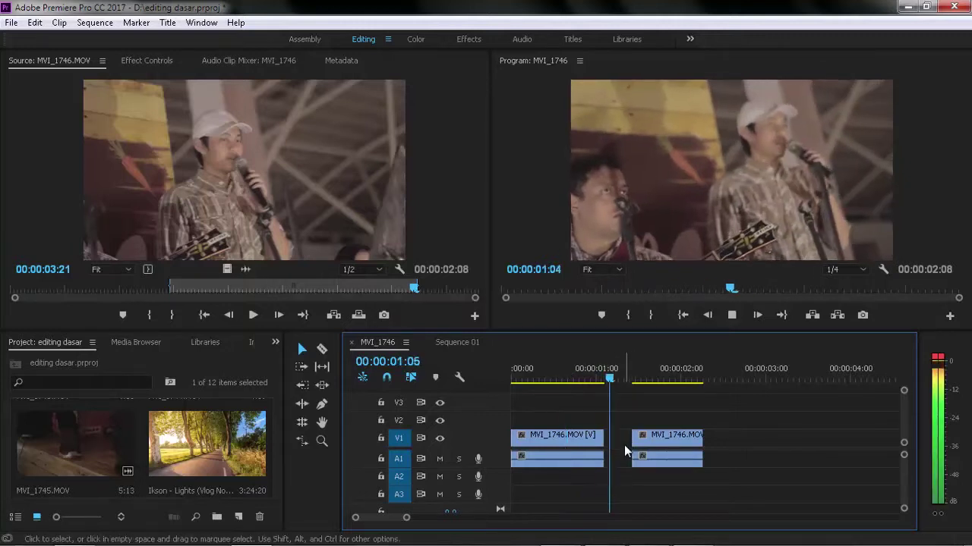
left_click(578, 378)
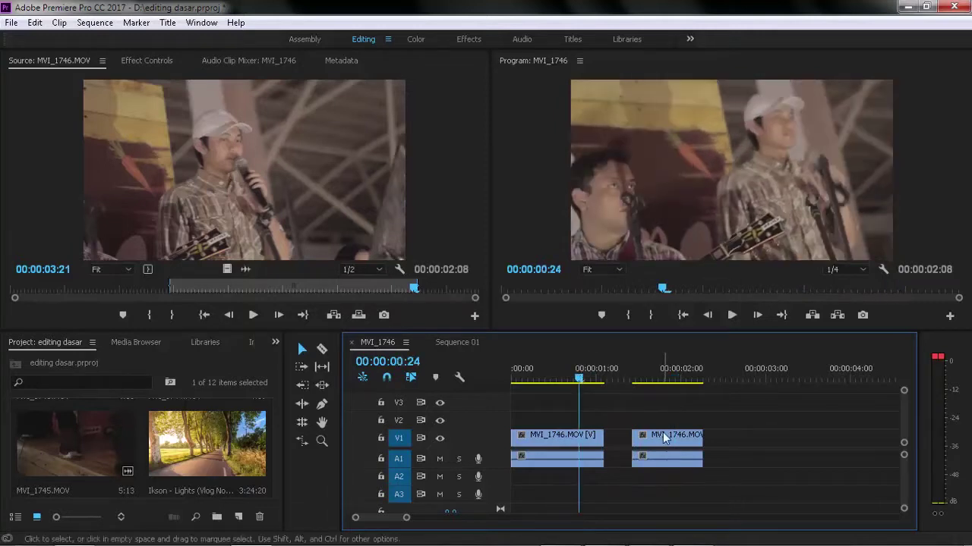
Step: With snapping off, slide the second MVI_1746 piece left against the first, ending at 00:00:01:28
right_click(619, 441)
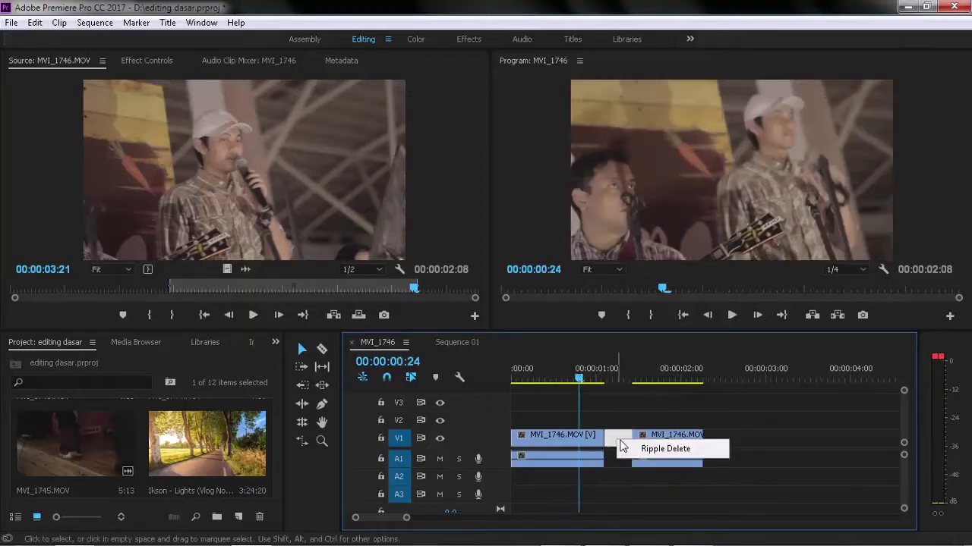
left_click(651, 423)
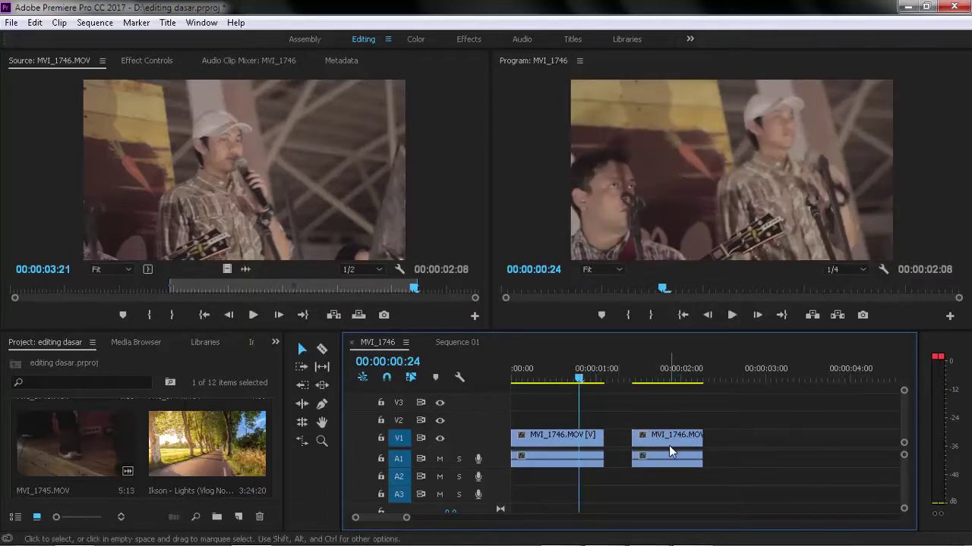
left_click(670, 439)
mouse_move(681, 440)
left_mouse_down()
mouse_move(657, 444)
mouse_move(683, 445)
left_mouse_up()
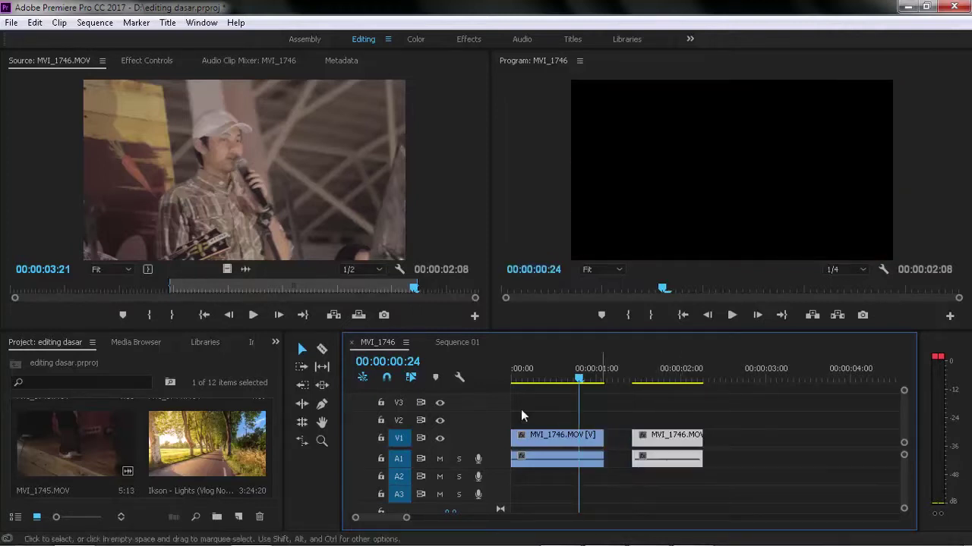
left_click(387, 379)
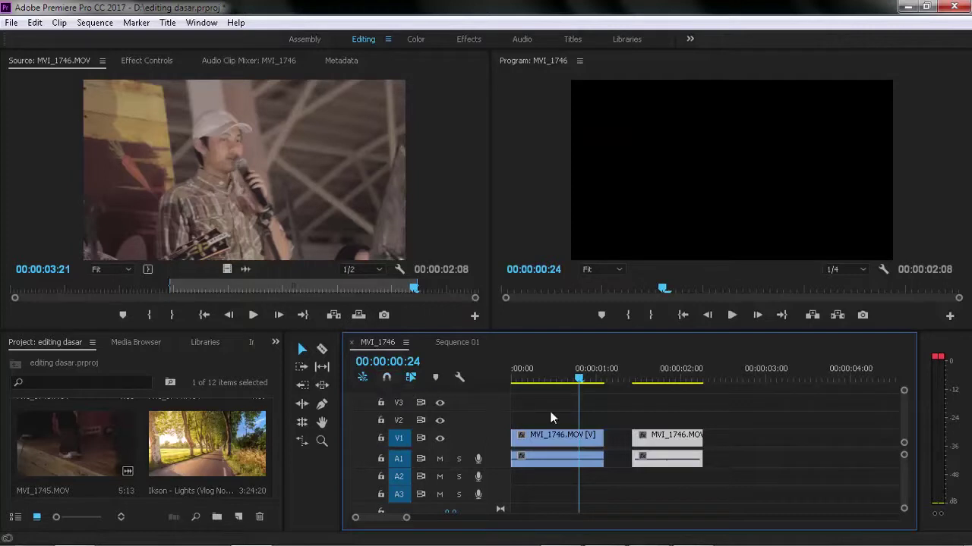
left_click_drag(657, 446, 639, 457)
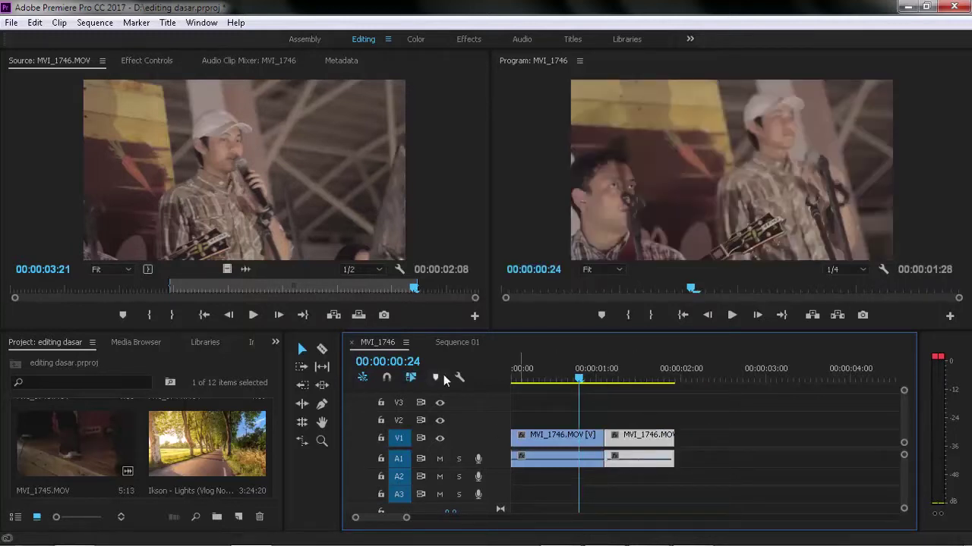
key("ctrl+z")
left_click(387, 377)
mouse_move(645, 438)
left_mouse_down()
mouse_move(751, 447)
mouse_move(659, 451)
left_mouse_up()
left_click(322, 422)
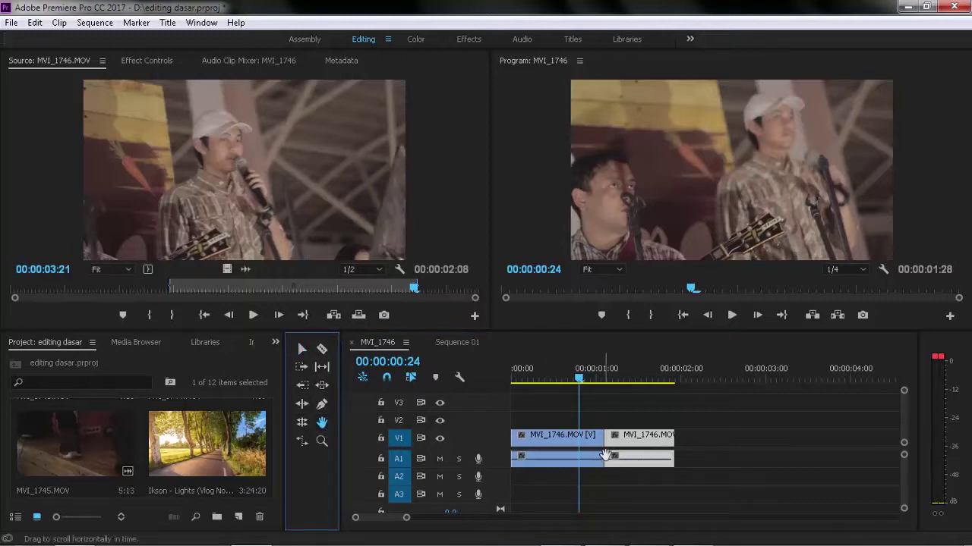
mouse_move(607, 446)
left_mouse_down()
mouse_move(533, 444)
mouse_move(609, 444)
left_mouse_up()
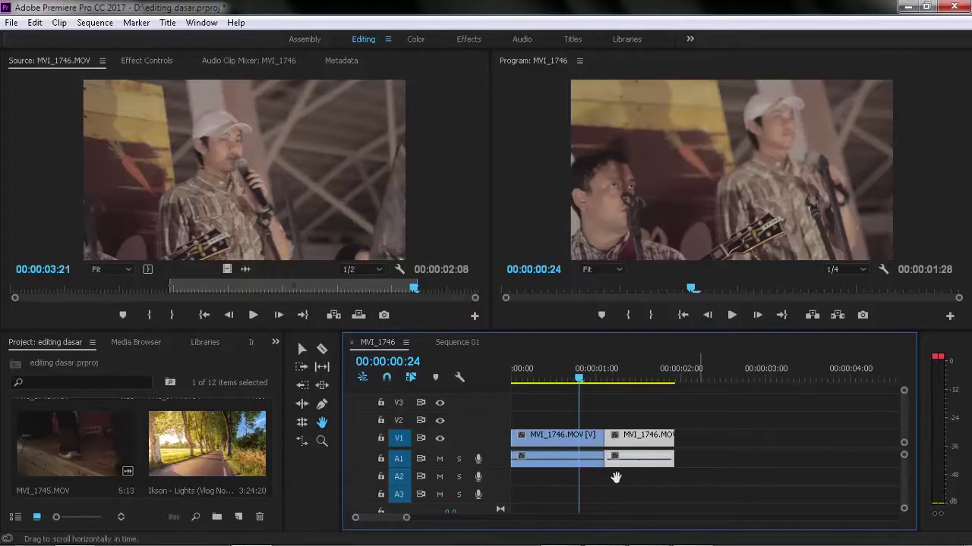
mouse_move(622, 467)
left_mouse_down()
mouse_move(479, 489)
mouse_move(809, 468)
mouse_move(435, 469)
mouse_move(743, 458)
left_mouse_up()
mouse_move(858, 437)
left_mouse_down()
mouse_move(499, 451)
mouse_move(954, 455)
left_mouse_up()
left_click(302, 354)
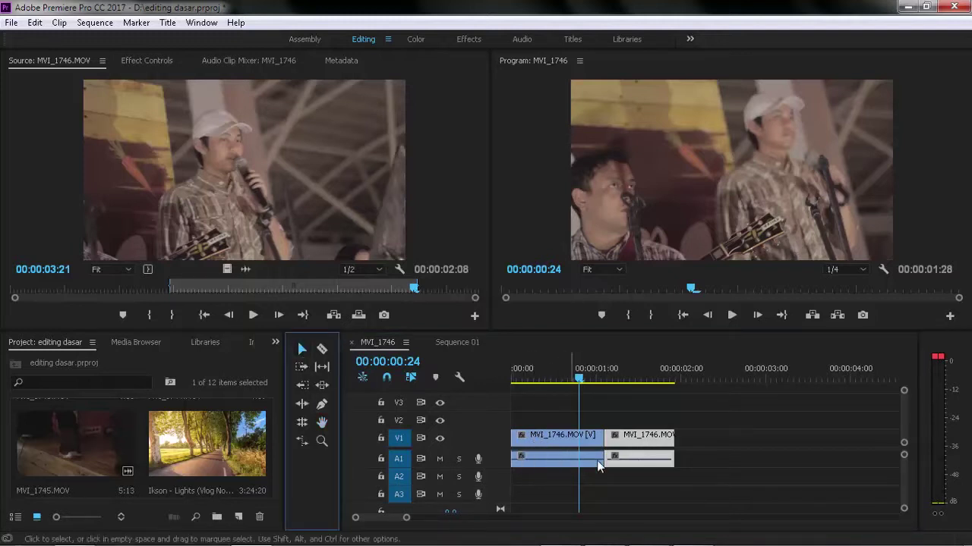
left_click(670, 476)
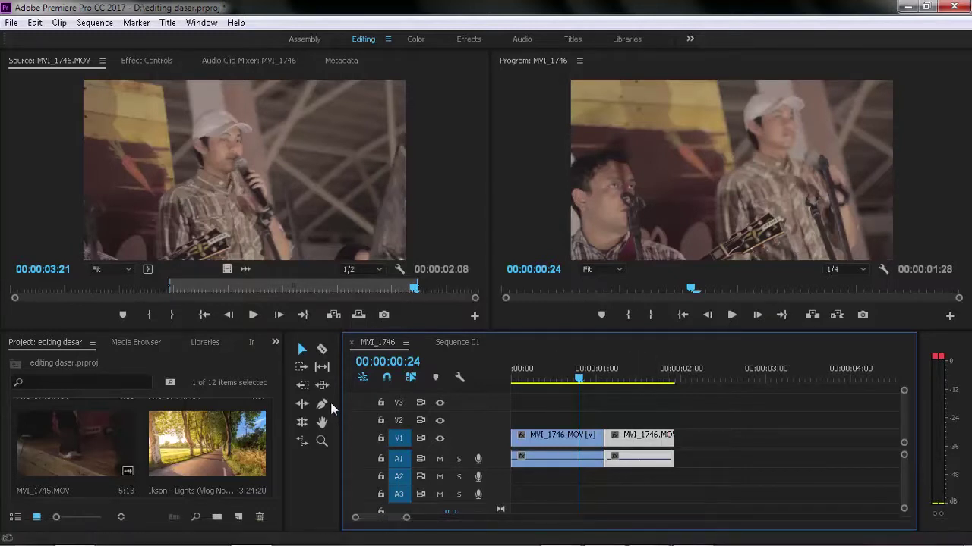
left_click(322, 349)
left_click(641, 437)
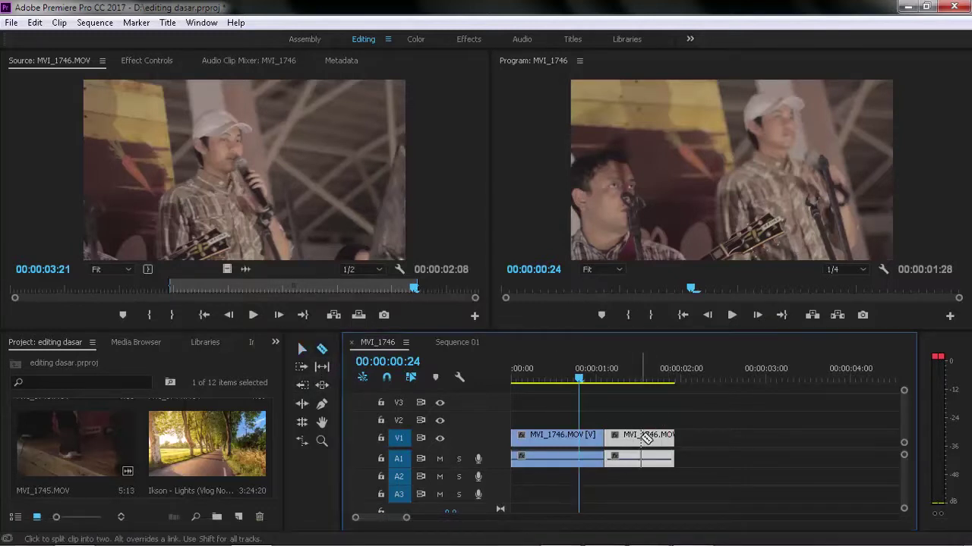
key("ctrl+s")
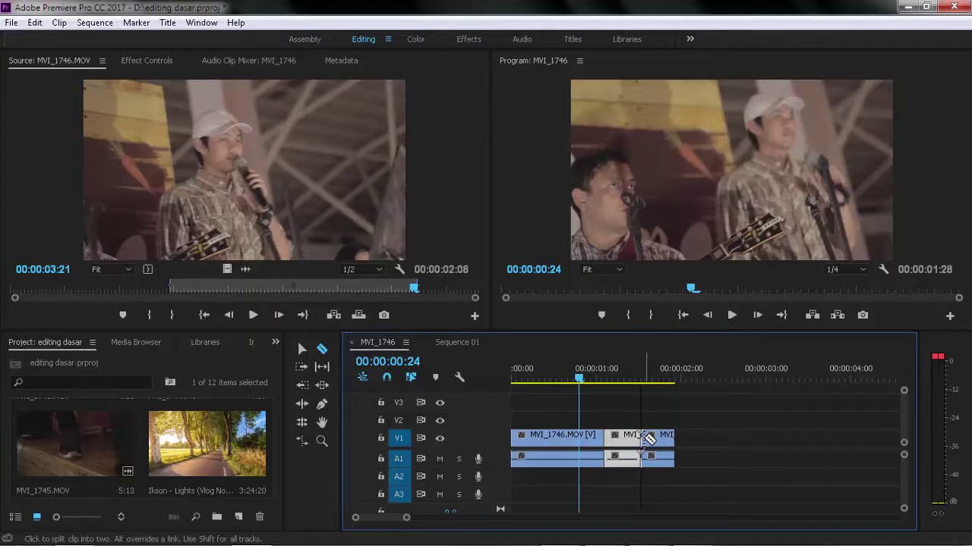
left_click(649, 439)
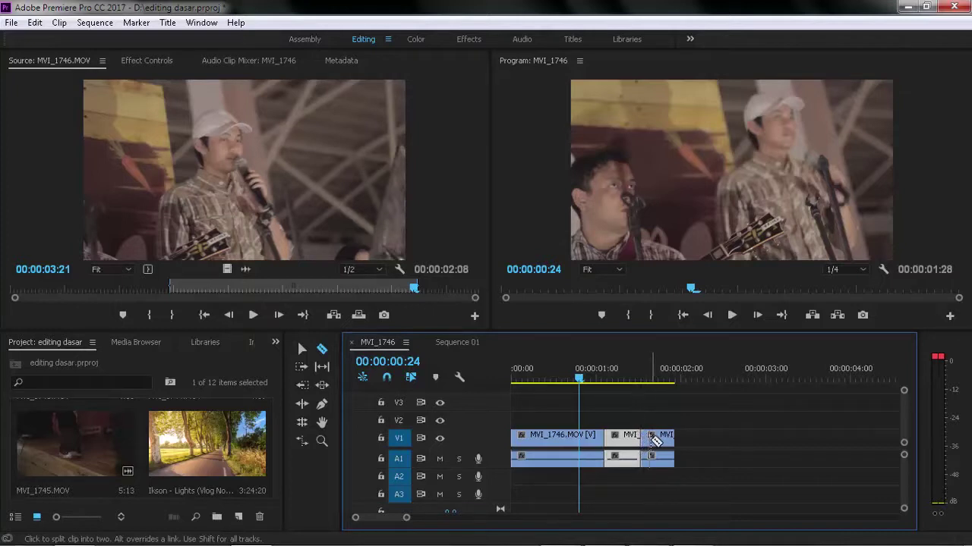
key("ctrl+z")
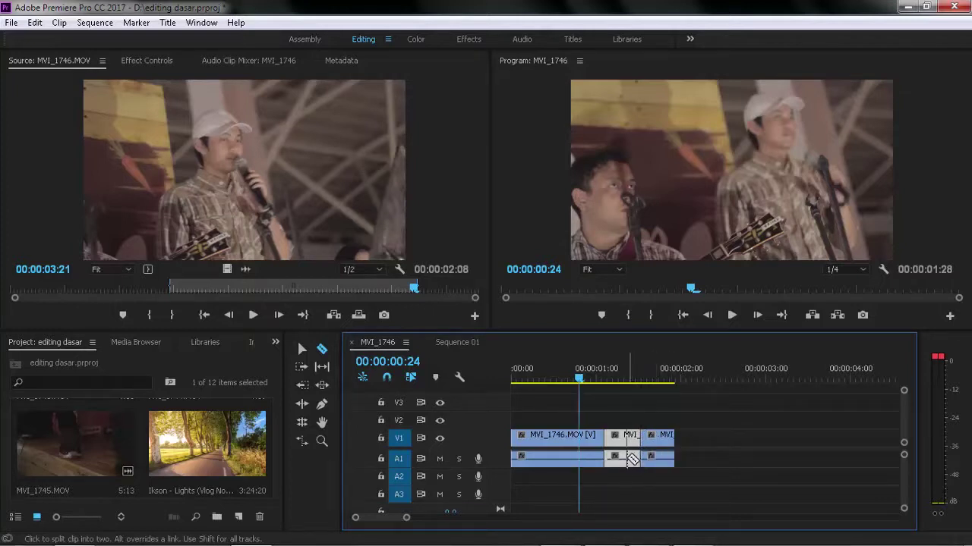
key("ctrl+z")
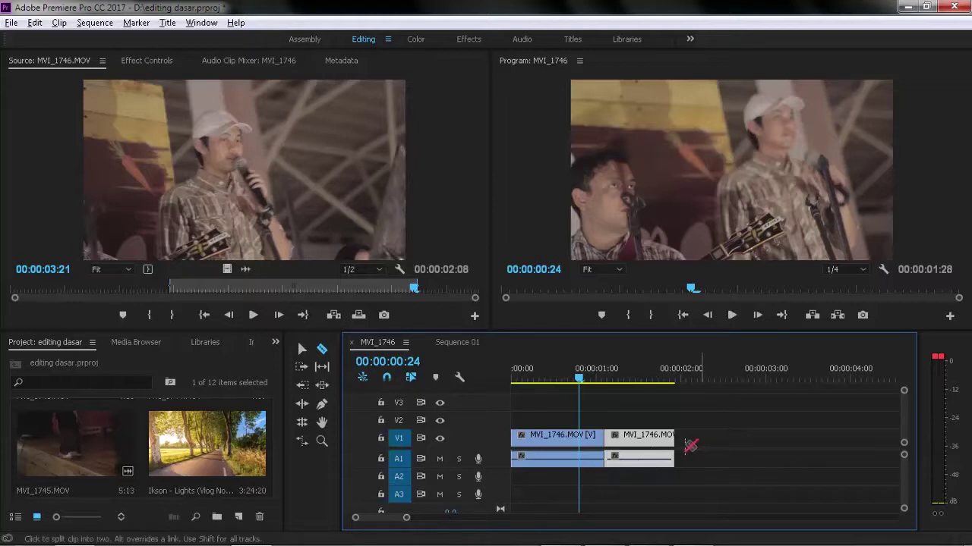
key("alt")
scroll(655, 446, "up", 3)
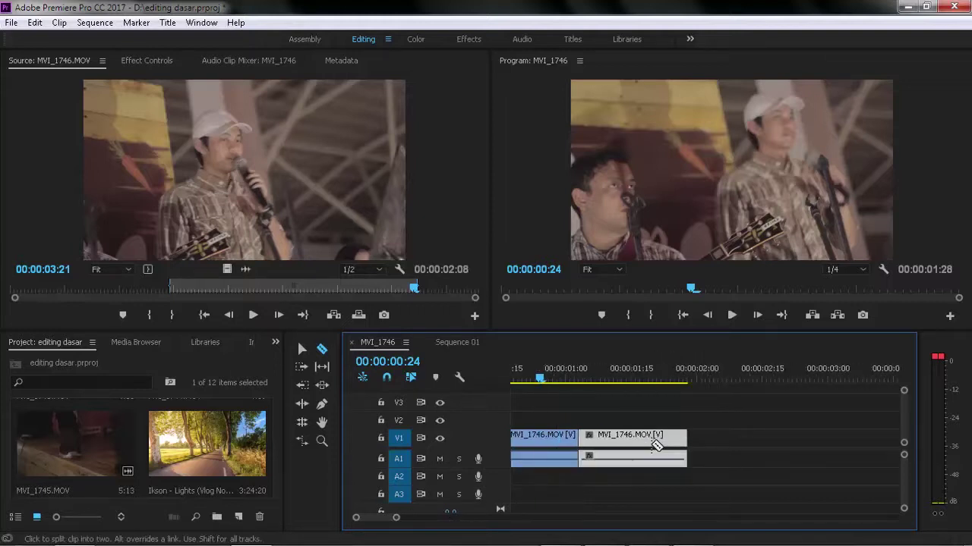
scroll(659, 445, "up", 2)
scroll(661, 443, "up", 1)
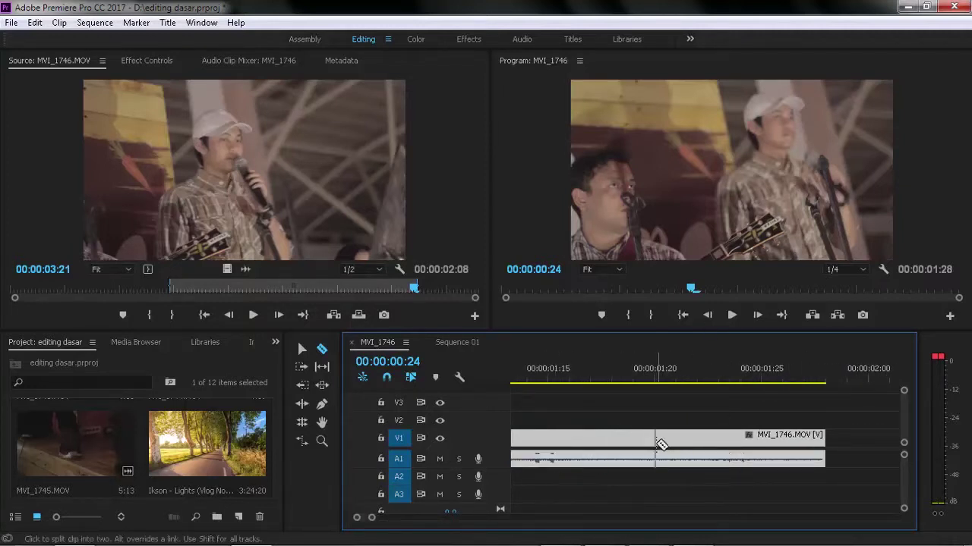
scroll(657, 456, "down", 1)
scroll(653, 459, "down", 1)
key("alt")
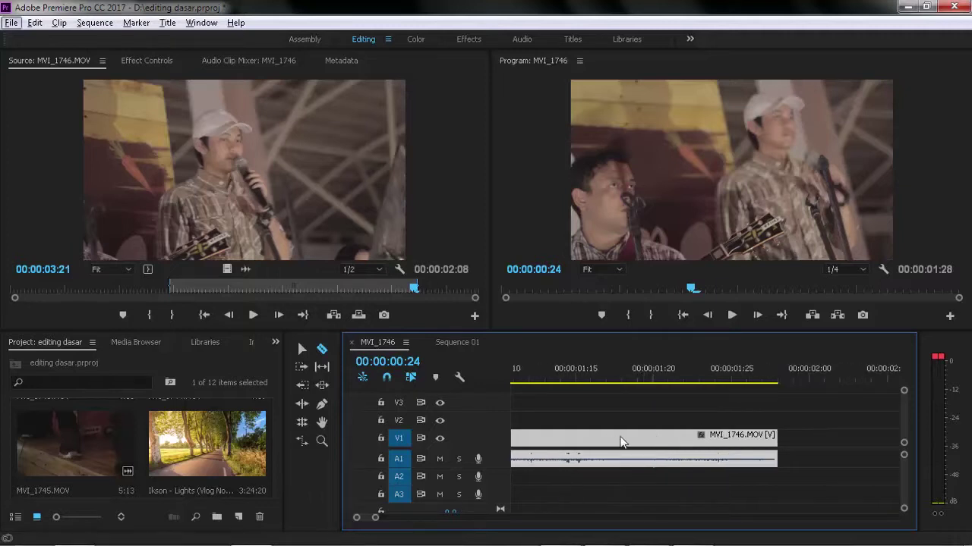
left_click(621, 440)
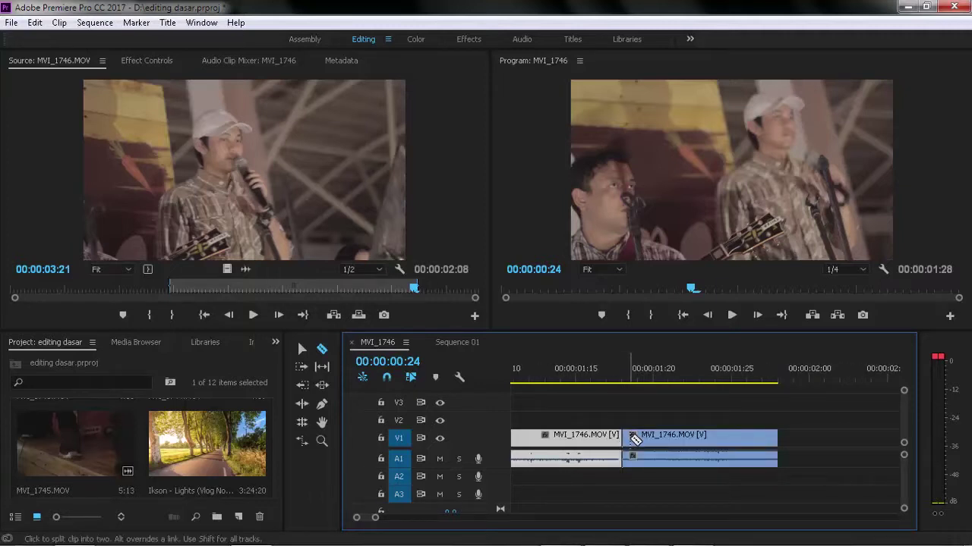
scroll(635, 440, "up", 1)
left_click(639, 440)
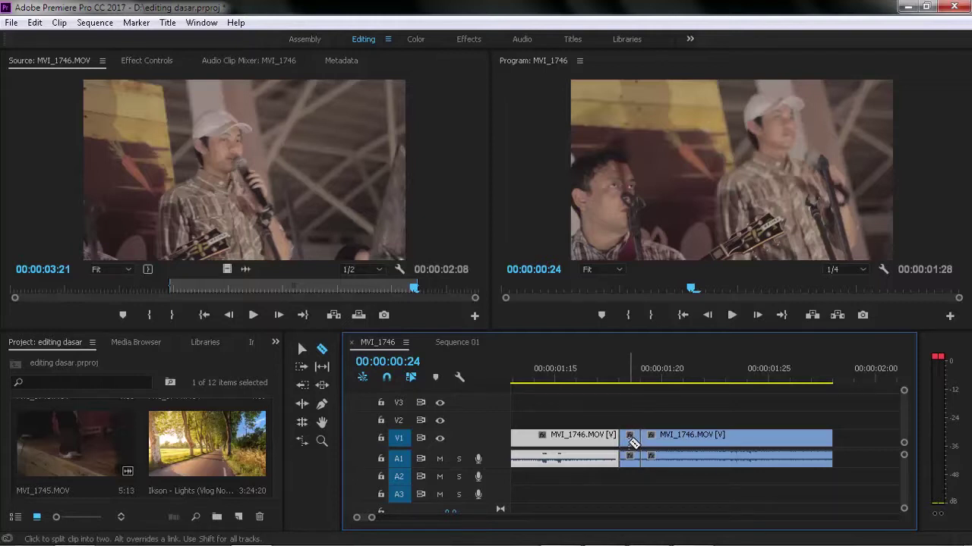
scroll(636, 447, "down", 1)
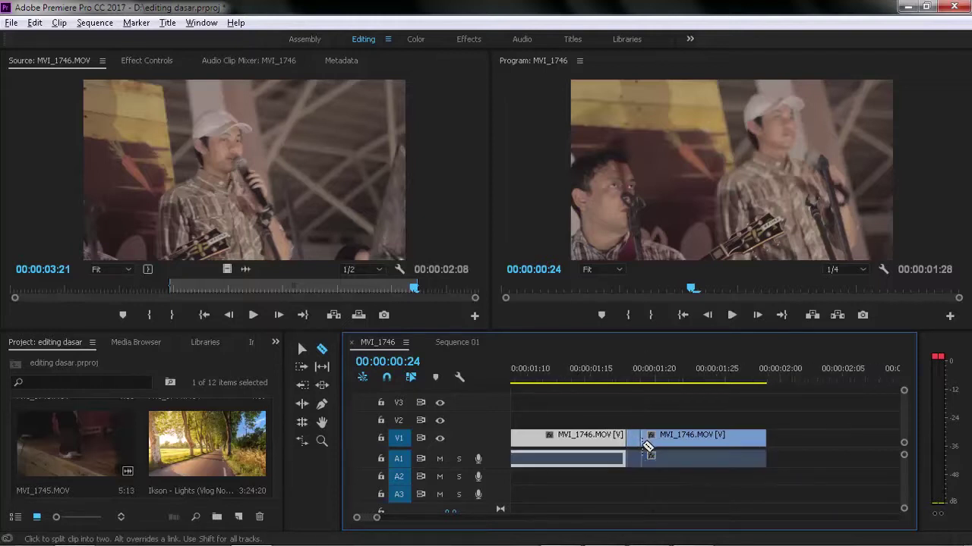
scroll(639, 449, "down", 1)
scroll(640, 456, "down", 1)
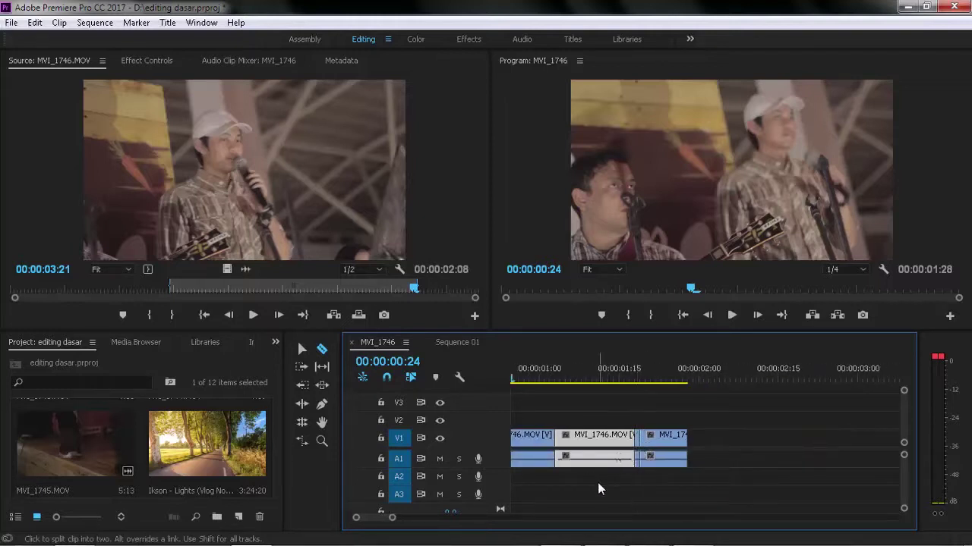
left_click(639, 449)
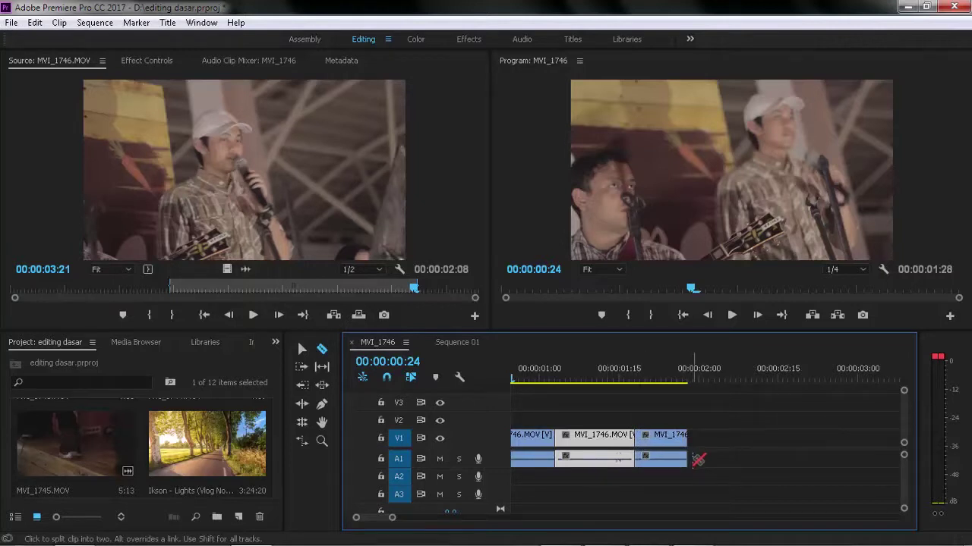
key("ctrl+z")
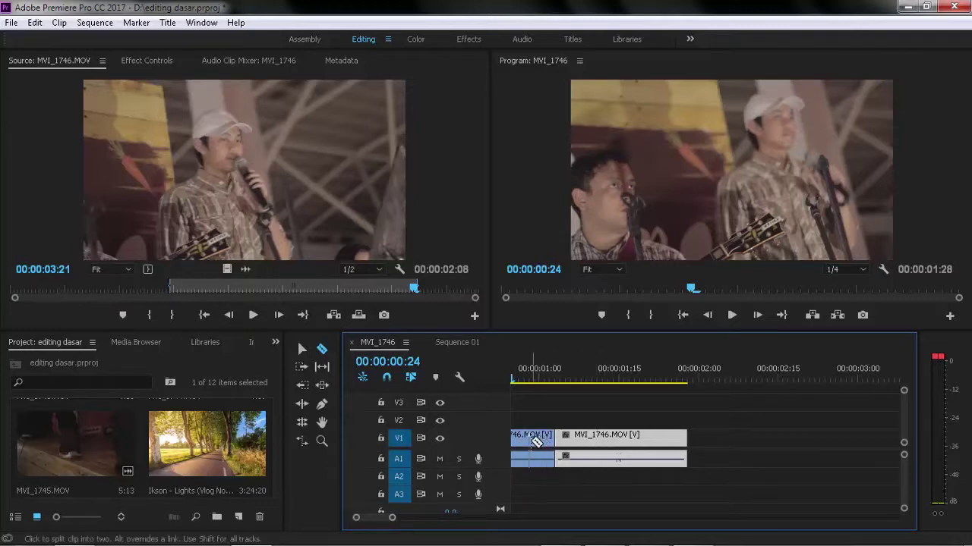
left_click_drag(391, 518, 358, 521)
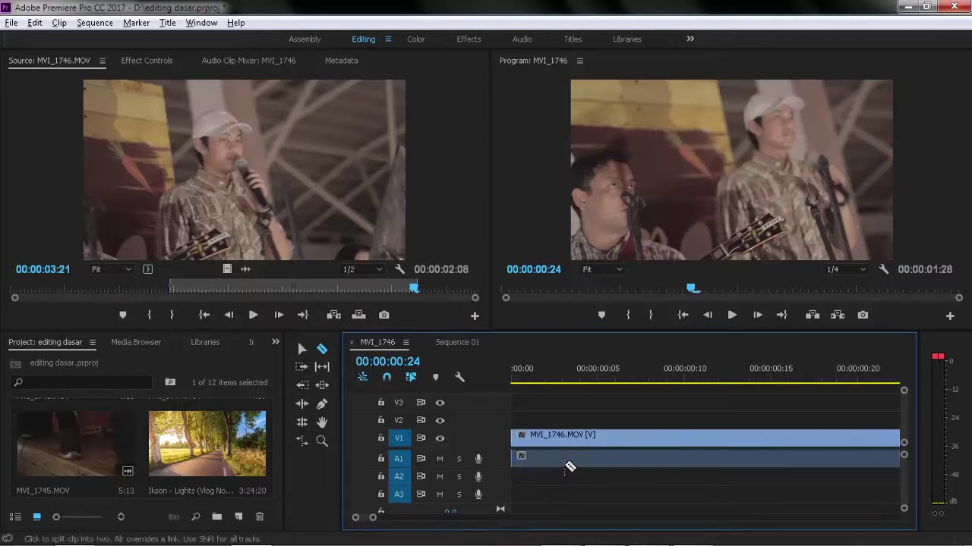
scroll(562, 463, "down", 2)
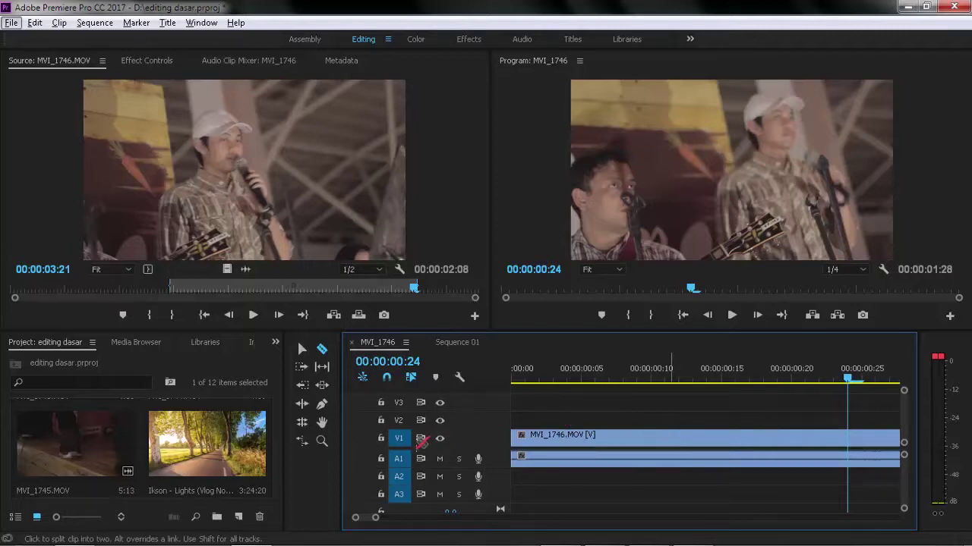
left_click(302, 350)
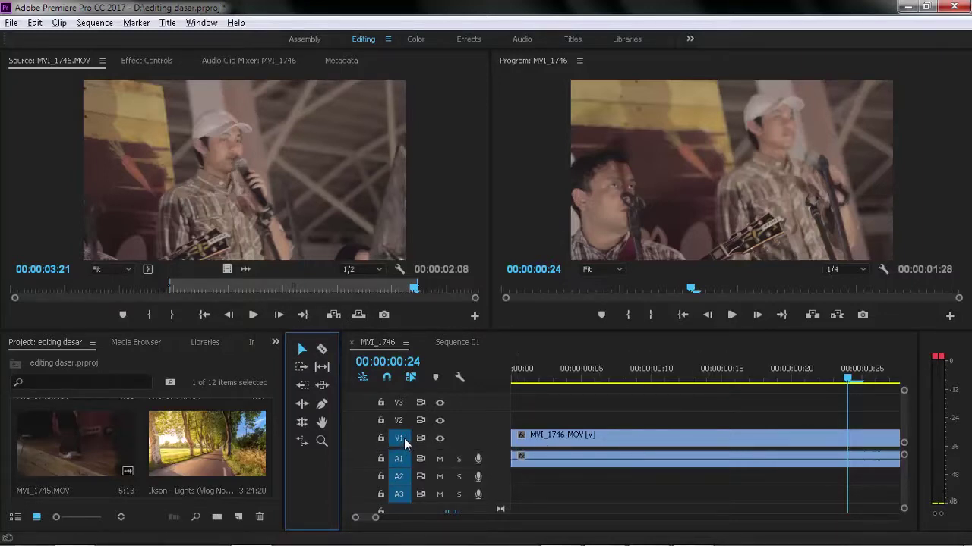
Step: Shrink the timeline track heights so the MVI_1746 sequence fits compactly
key("alt")
key("alt")
scroll(403, 437, "up", 2)
scroll(403, 438, "up", 2)
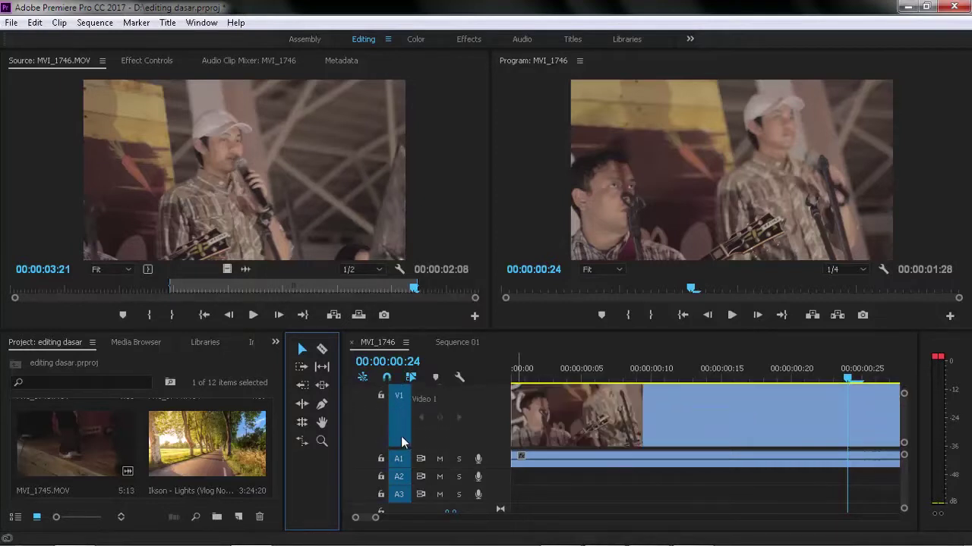
scroll(401, 436, "up", 2)
scroll(399, 440, "up", 2)
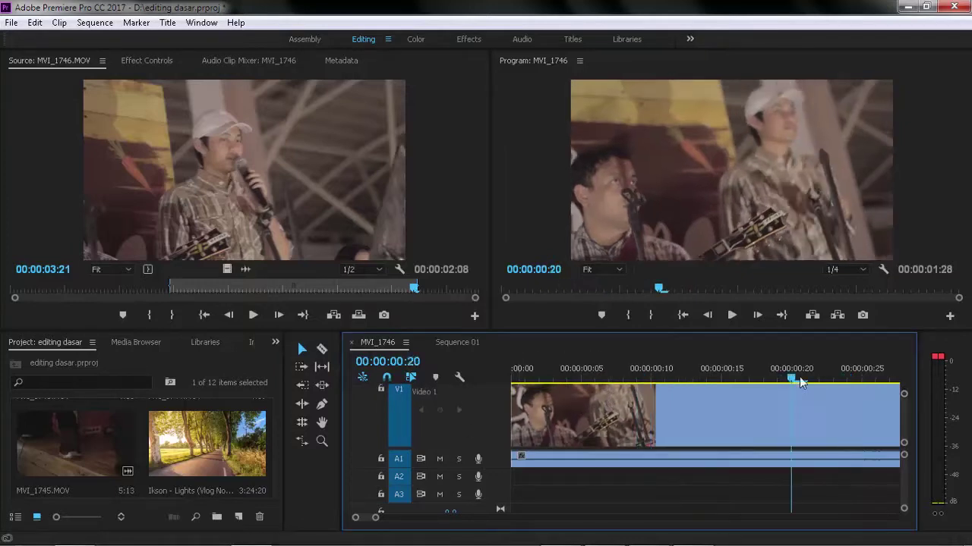
left_click_drag(632, 372, 847, 378)
scroll(654, 400, "down", 2)
scroll(654, 400, "down", 3)
scroll(690, 405, "down", 3)
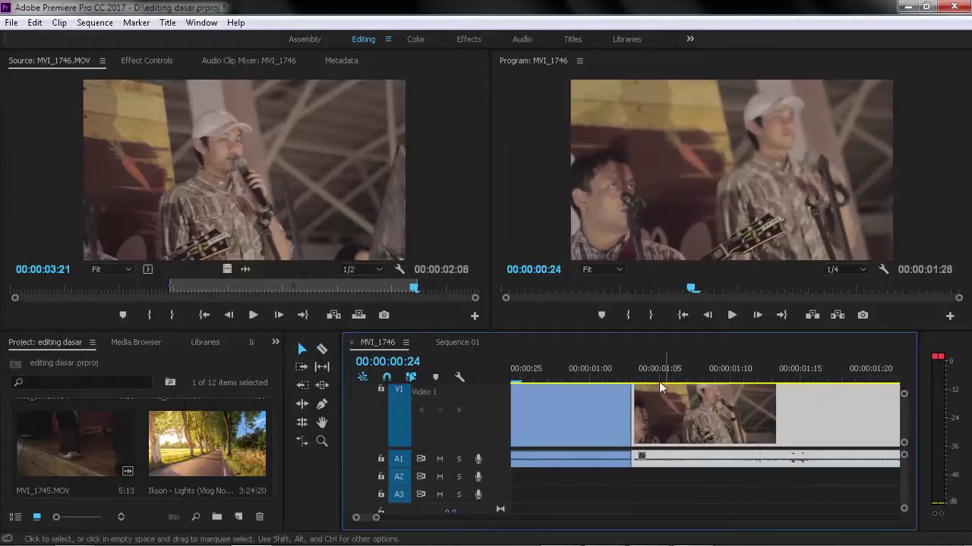
left_click_drag(637, 365, 731, 374)
scroll(741, 383, "down", 2)
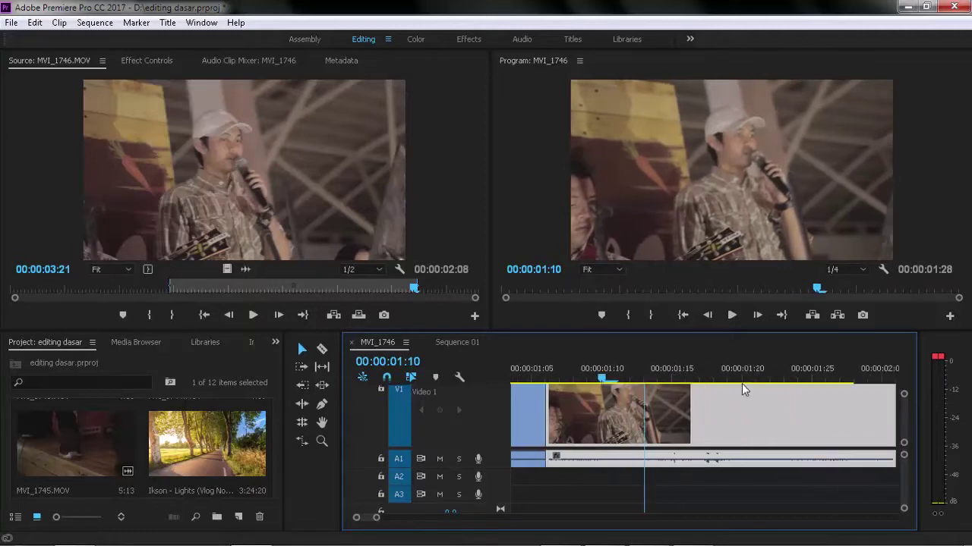
scroll(741, 383, "down", 2)
scroll(710, 398, "up", 3)
scroll(673, 424, "up", 2)
scroll(673, 425, "up", 4)
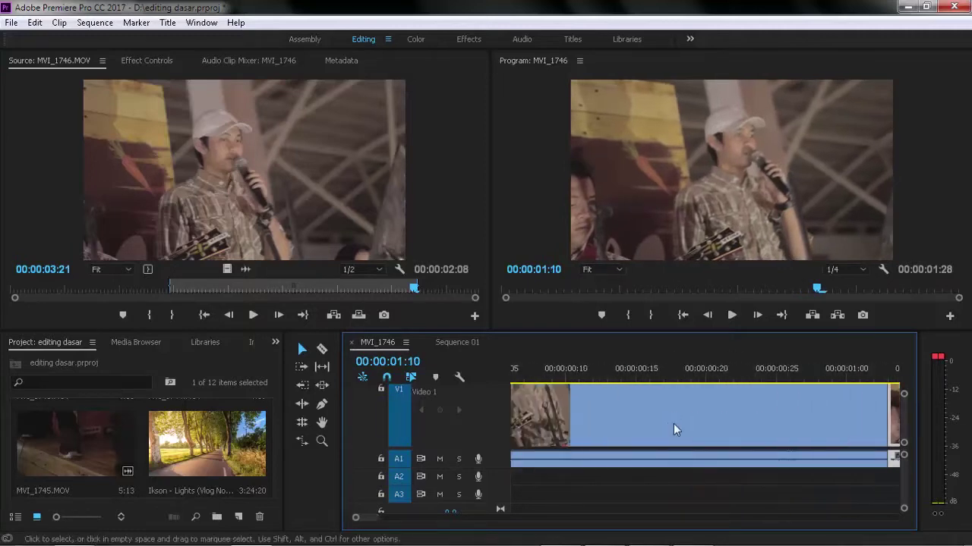
scroll(673, 424, "up", 3)
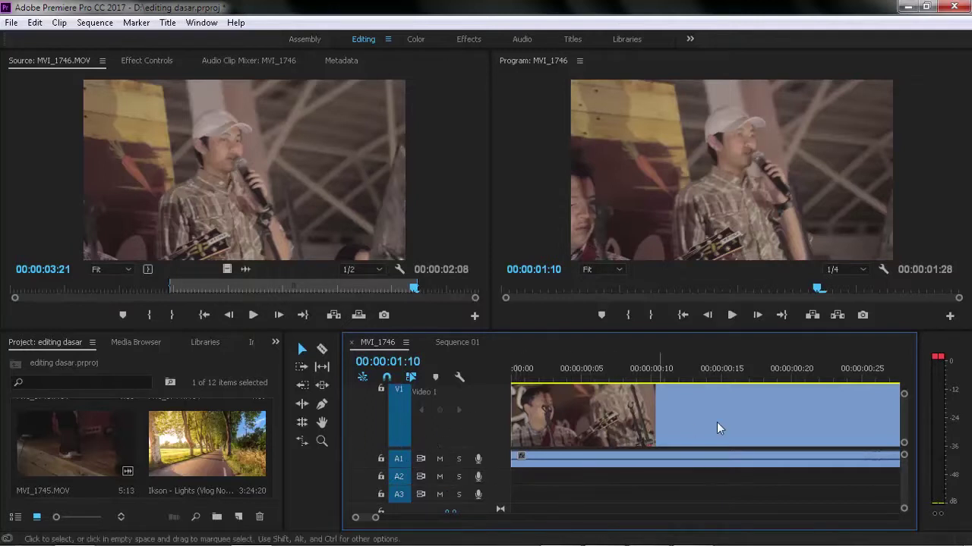
Step: Expand the A1 audio track, scroll the timeline to its start and rewind the playhead to zero
double_click(401, 456)
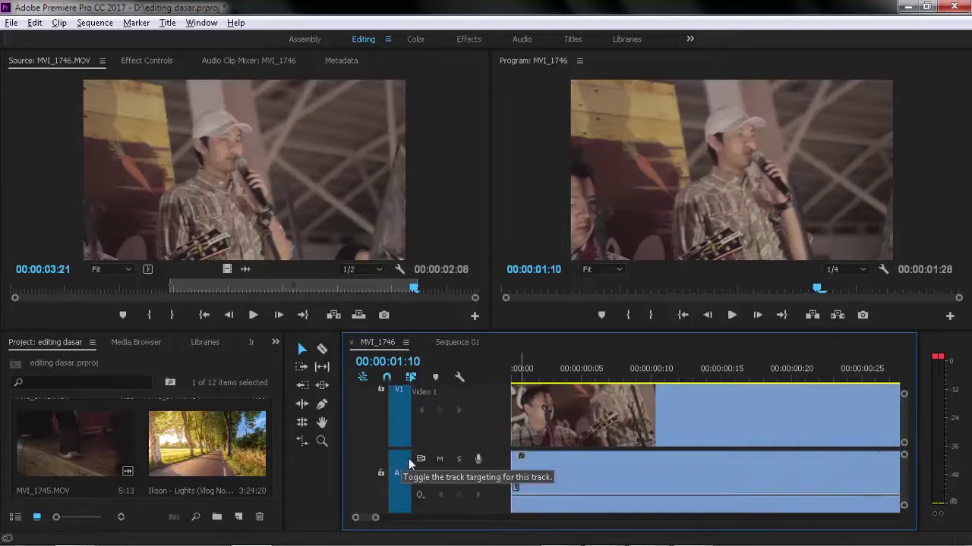
scroll(585, 476, "down", 3)
scroll(586, 476, "down", 3)
scroll(586, 476, "down", 3)
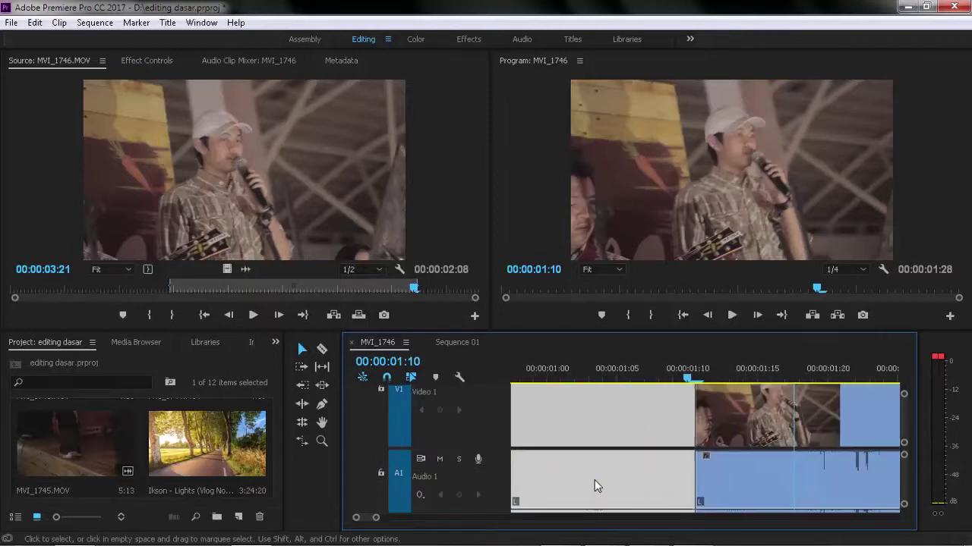
scroll(594, 480, "down", 3)
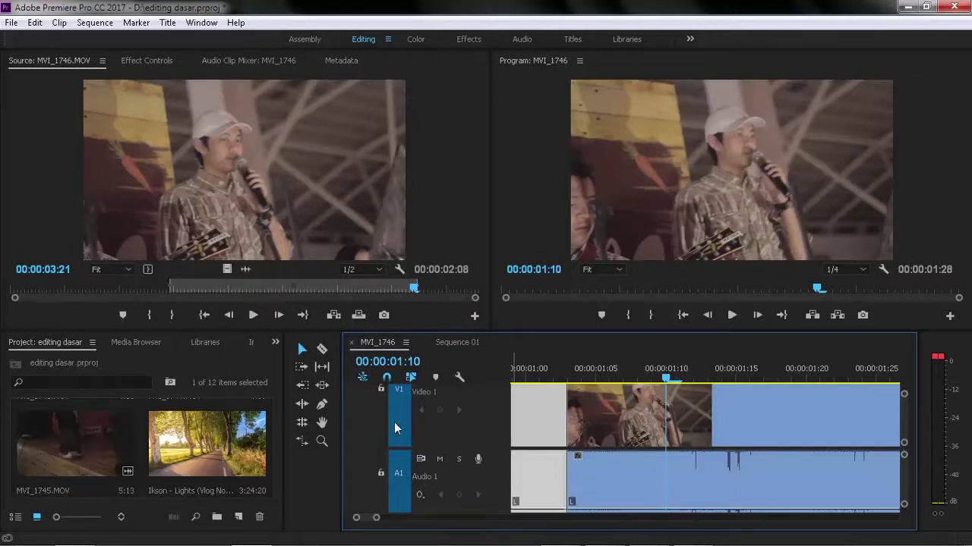
scroll(403, 417, "down", 3)
scroll(403, 485, "down", 3)
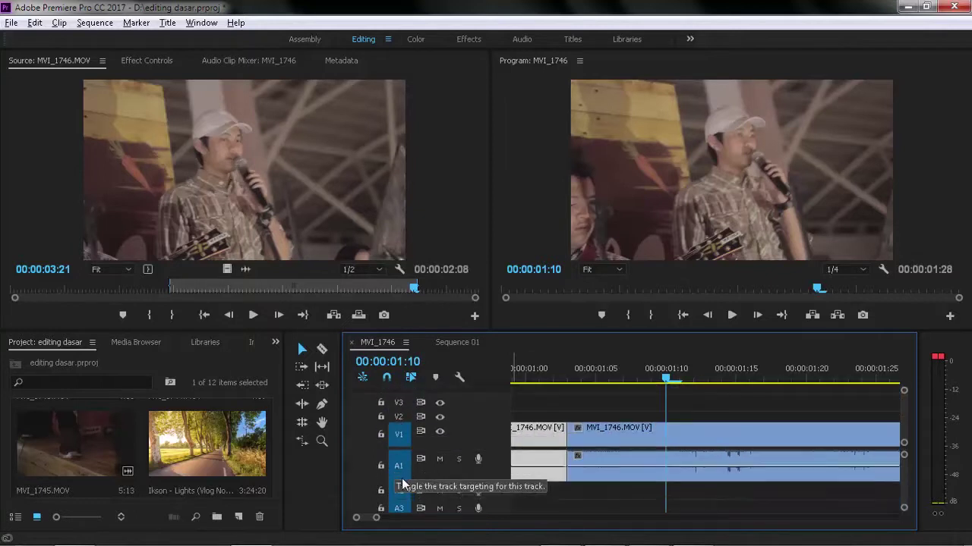
scroll(404, 481, "down", 2)
scroll(406, 474, "down", 1)
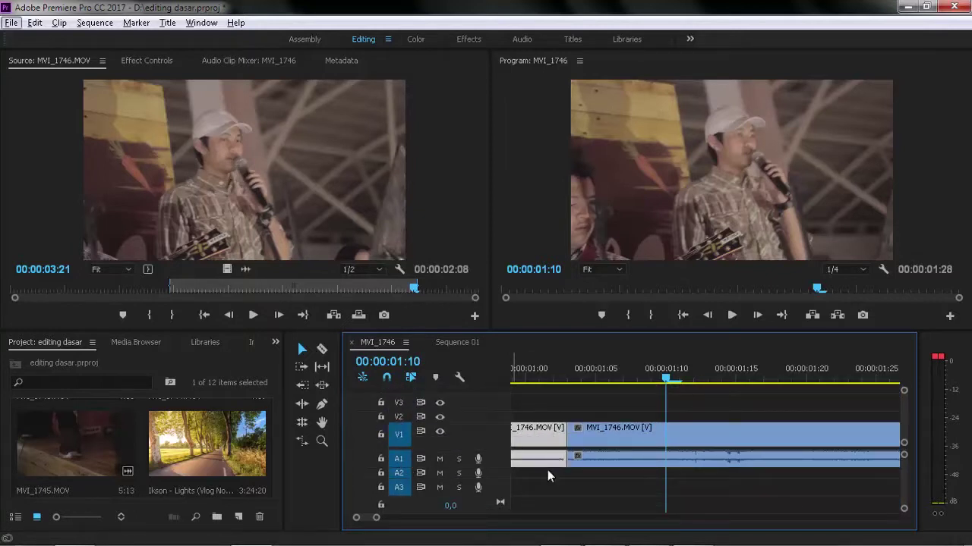
mouse_move(370, 521)
left_mouse_down()
mouse_move(344, 525)
mouse_move(395, 519)
left_mouse_up()
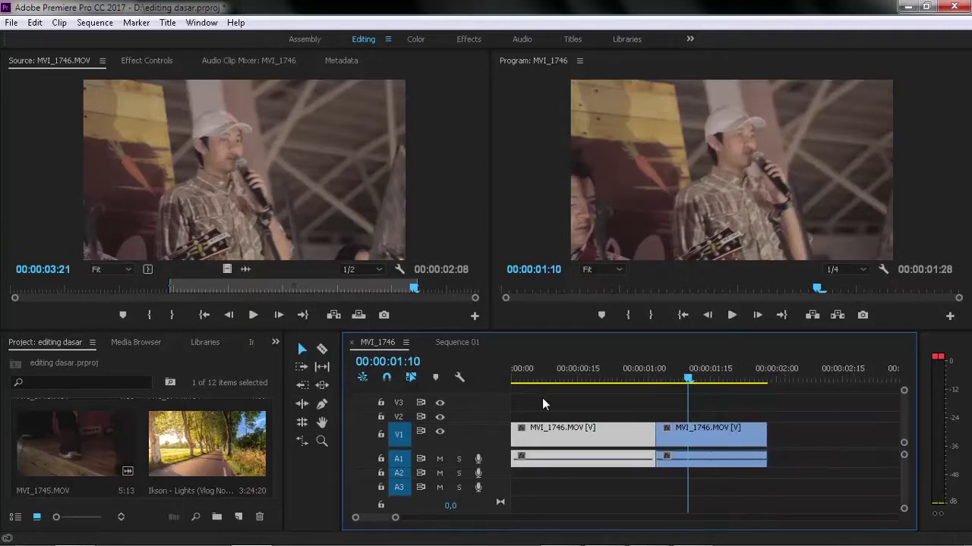
key("Home")
Step: Append MVI_1745, MVI_1743 and MVI_1739 to V1, extending the sequence to 00:00:16:09
left_click(77, 446)
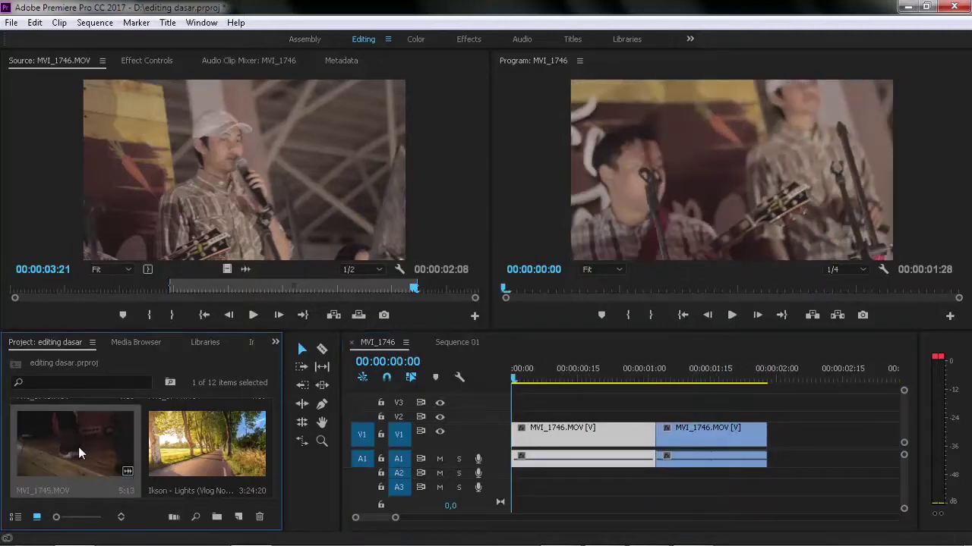
scroll(78, 446, "up", 2)
scroll(87, 459, "down", 2)
mouse_move(88, 460)
left_mouse_down()
mouse_move(969, 486)
mouse_move(768, 435)
left_mouse_up()
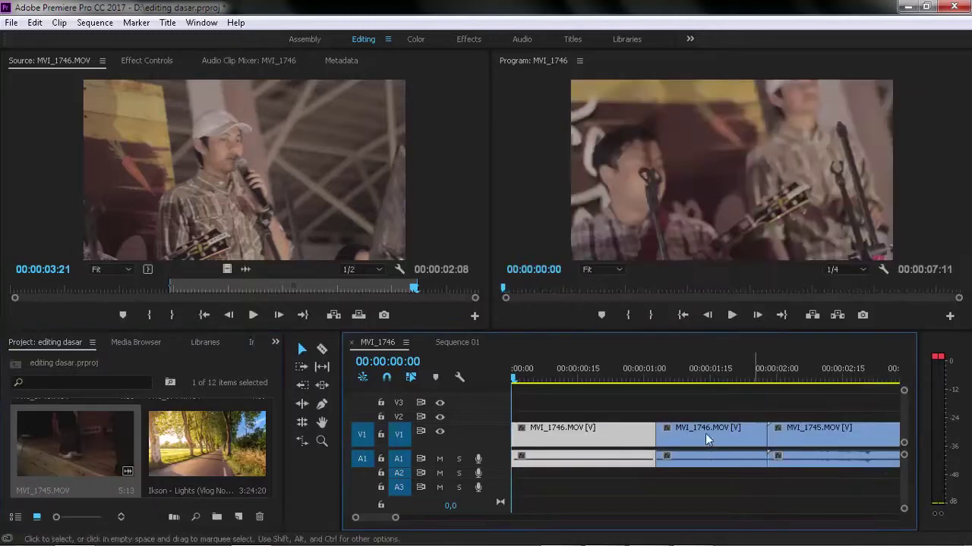
scroll(168, 437, "up", 3)
scroll(182, 444, "down", 2)
double_click(95, 453)
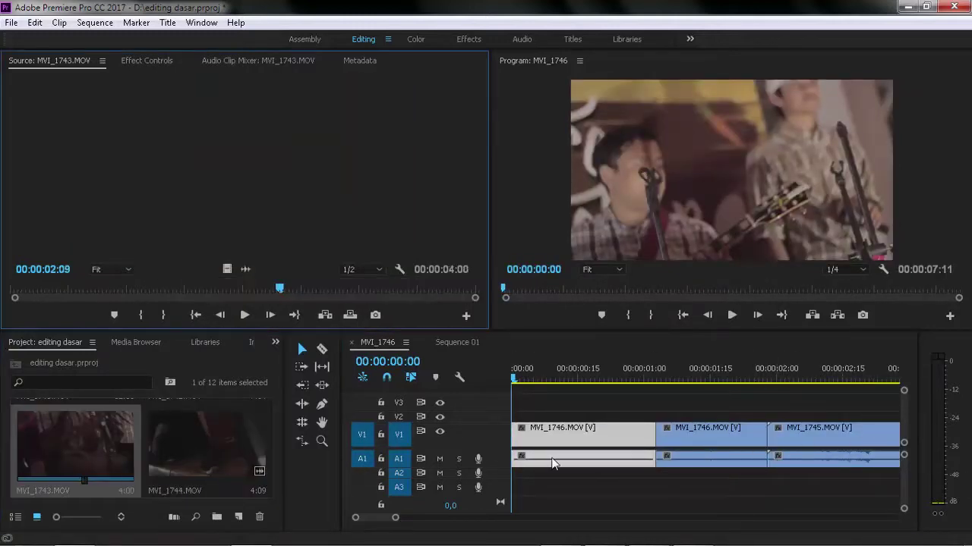
scroll(719, 428, "down", 3)
left_click_drag(72, 451, 766, 434)
scroll(87, 462, "up", 2)
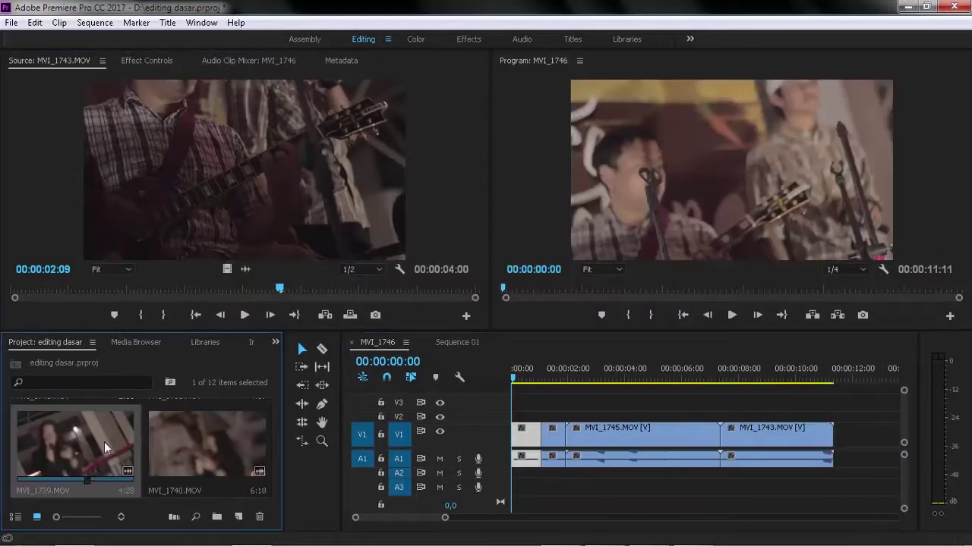
left_click_drag(104, 442, 842, 448)
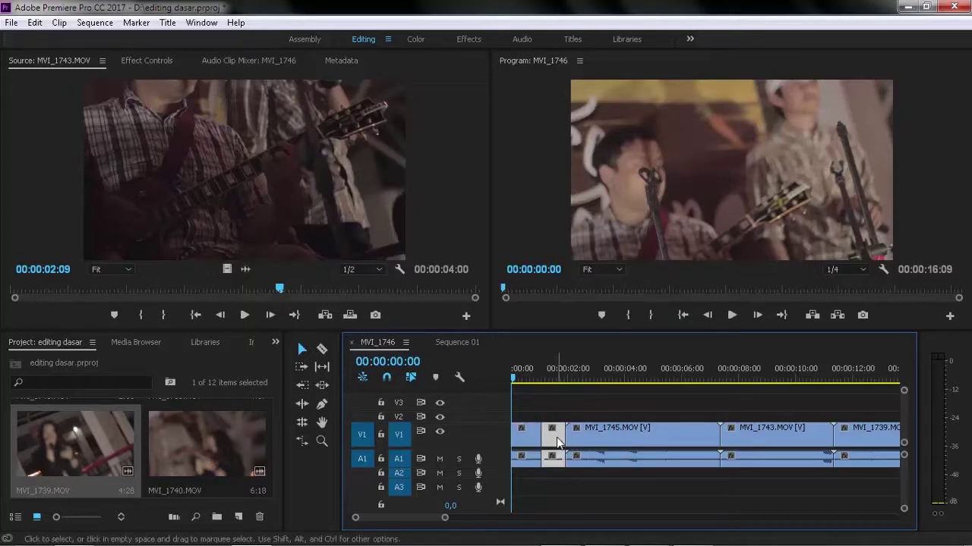
Step: Unlink the first MVI_1746 clip's video from its audio, then confirm the A1 audio selects alone
right_click(515, 434)
left_click(589, 262)
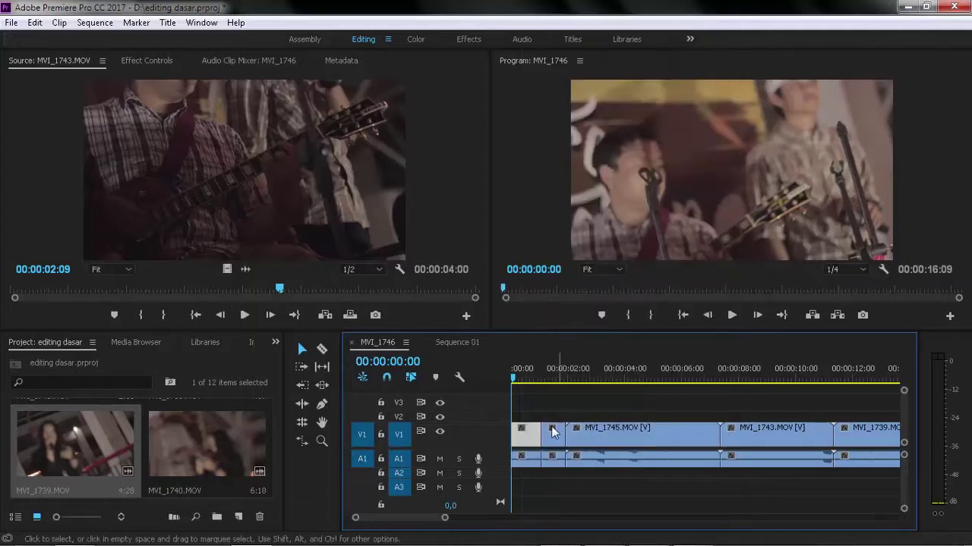
key("Delete")
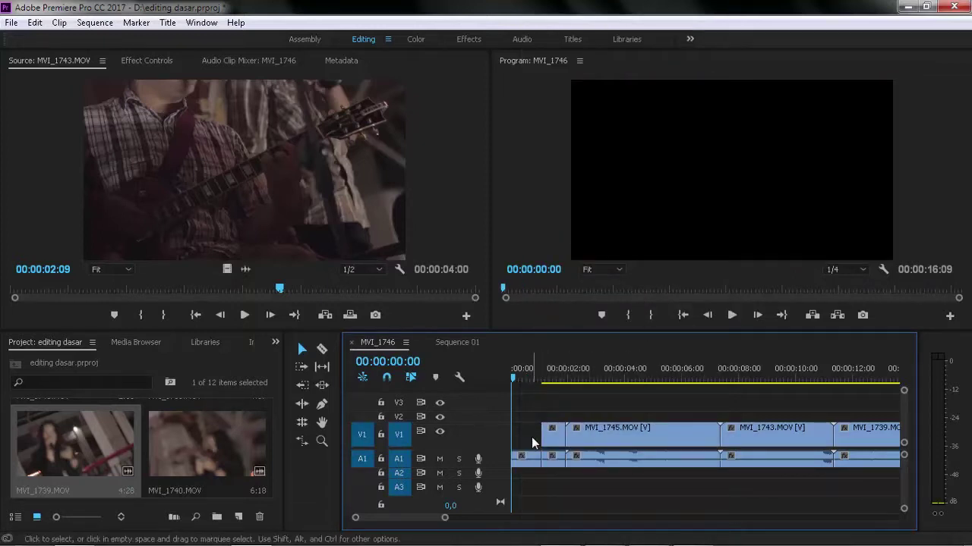
key("ctrl+z")
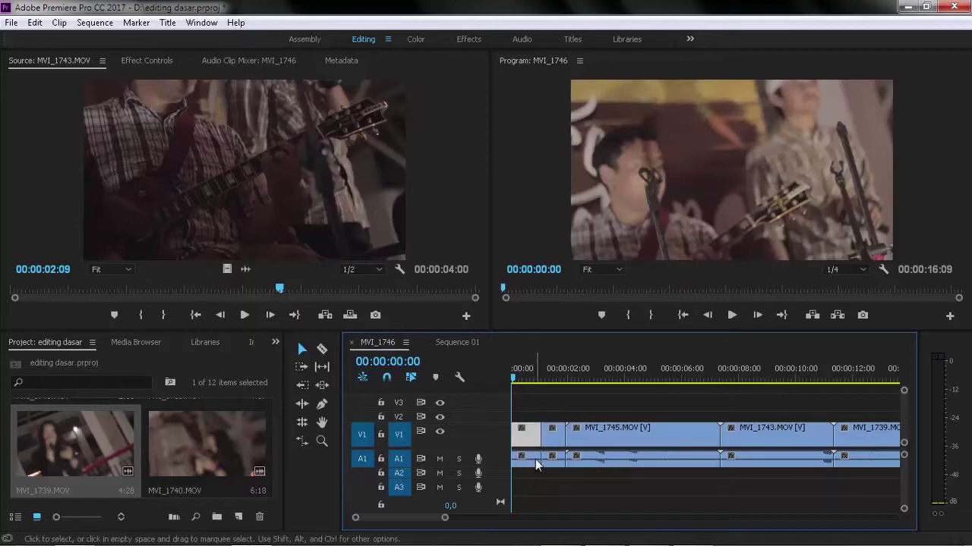
left_click(535, 459)
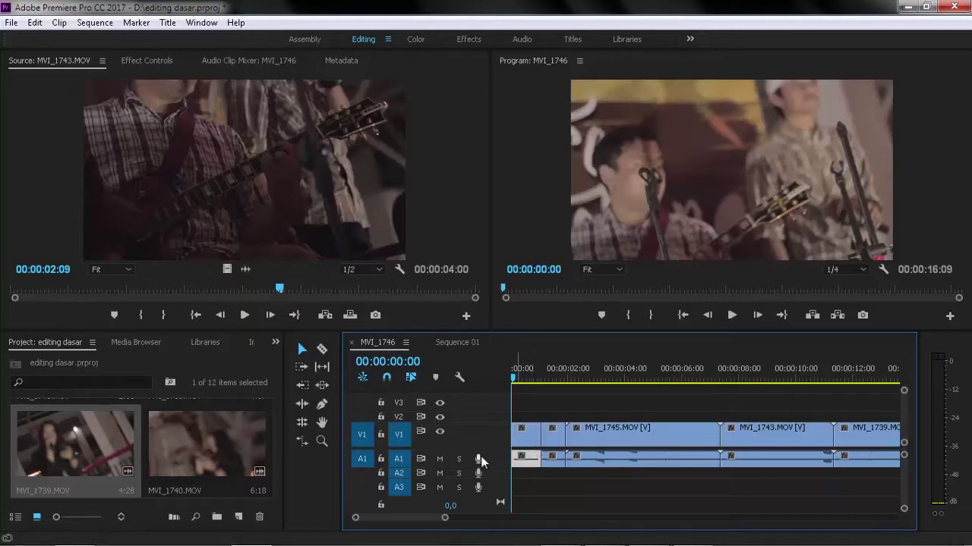
left_click(549, 411)
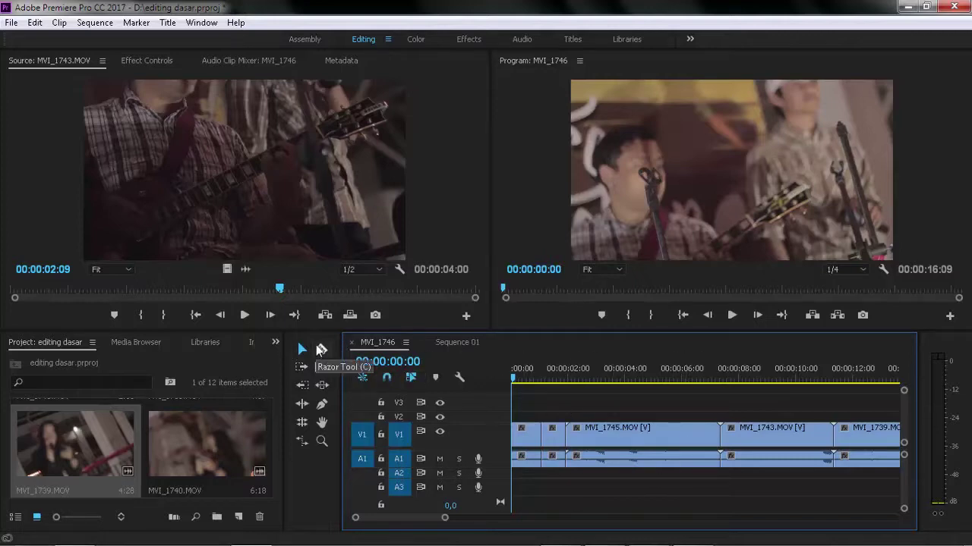
left_click(323, 403)
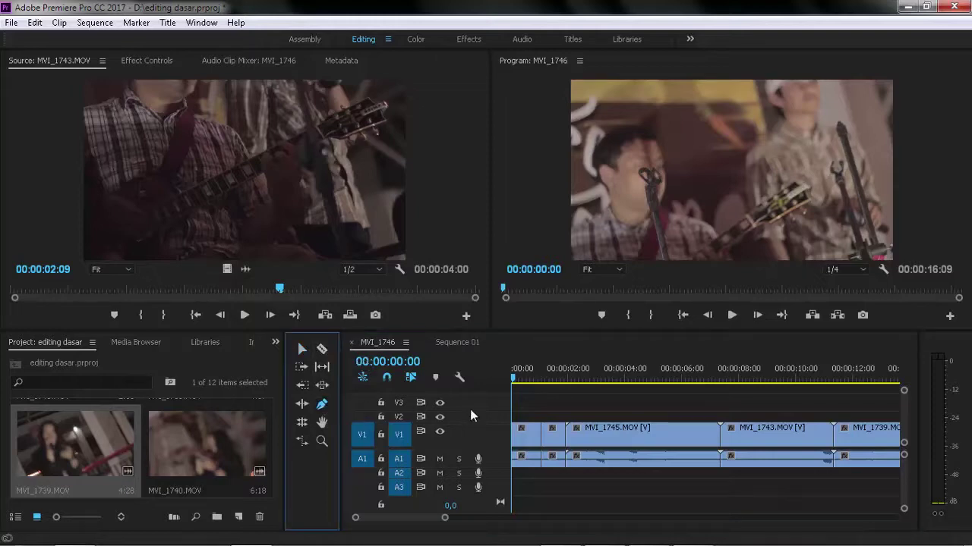
left_click(618, 442)
left_click(647, 441)
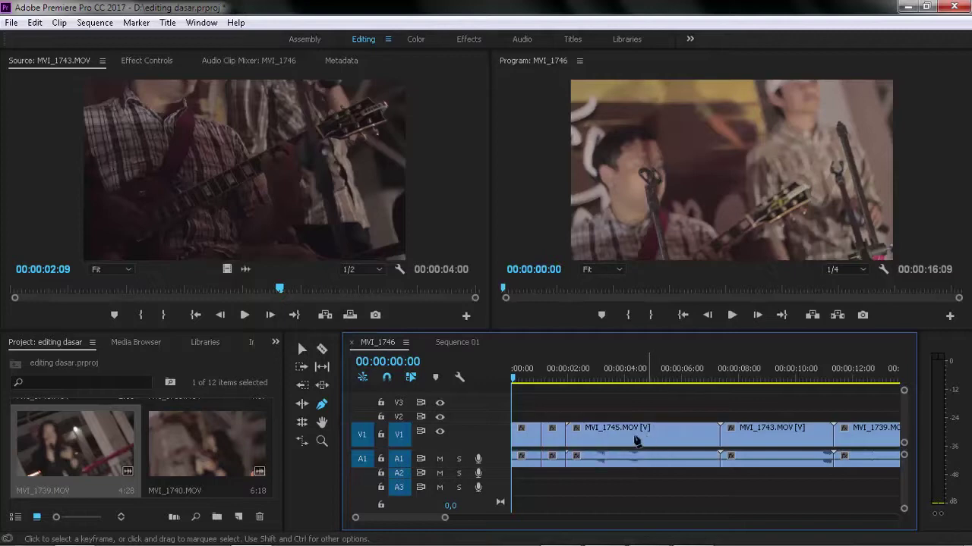
left_click(636, 440)
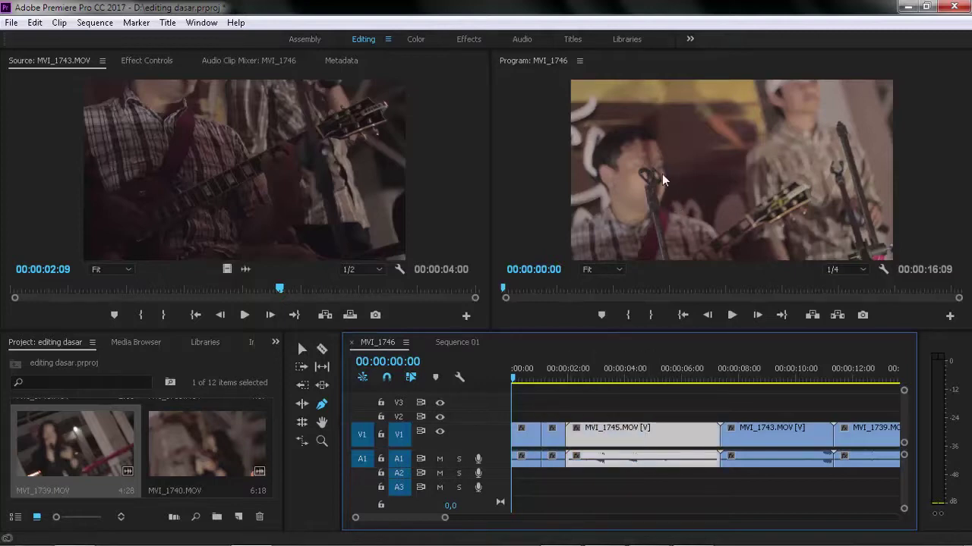
left_click(662, 178)
left_click(647, 433)
left_click(327, 425)
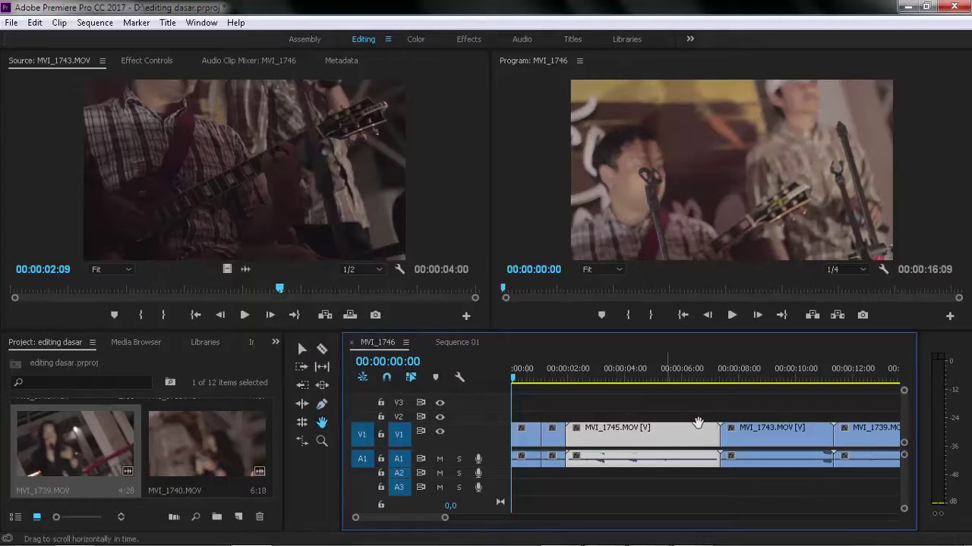
mouse_move(596, 440)
left_mouse_down()
mouse_move(587, 441)
mouse_move(823, 435)
mouse_move(714, 448)
left_mouse_up()
left_click(302, 348)
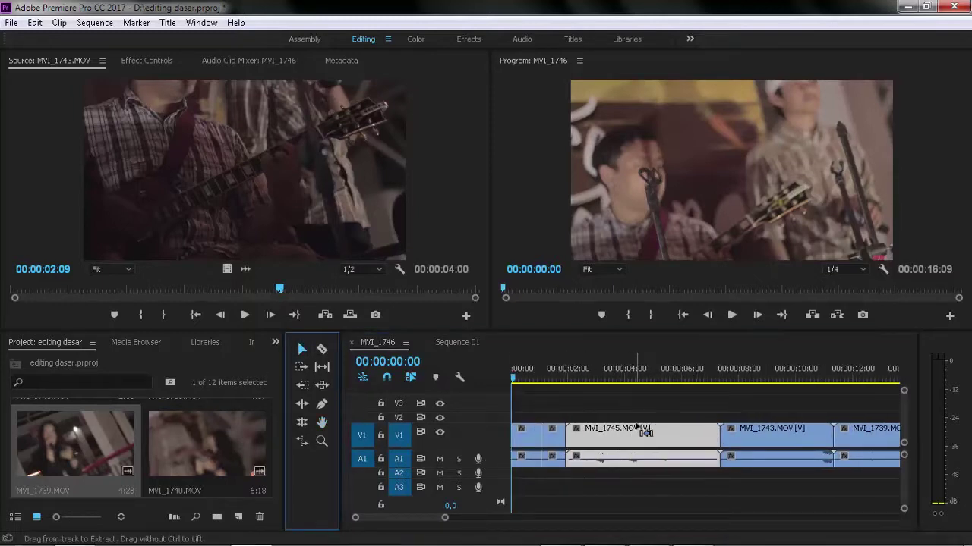
key("alt")
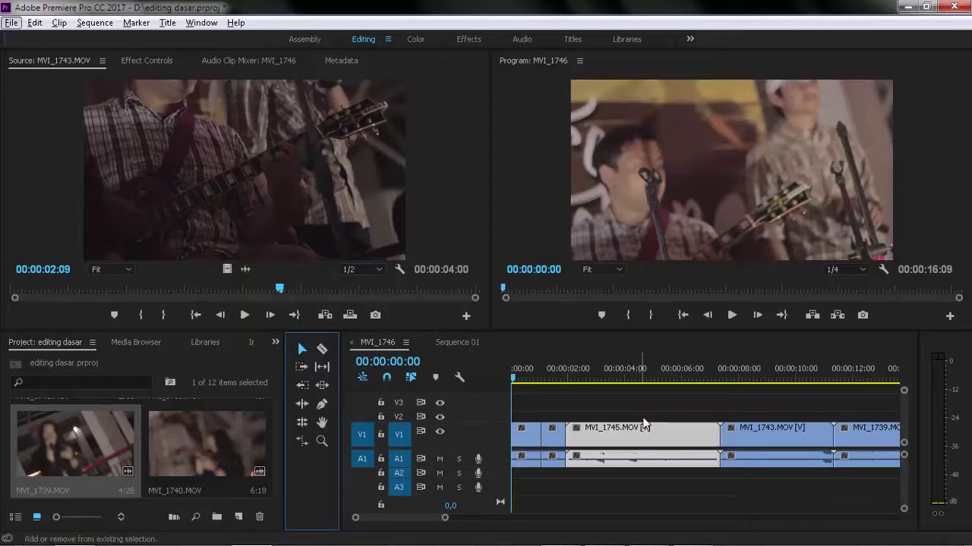
left_click(642, 417)
scroll(642, 417, "down", 3)
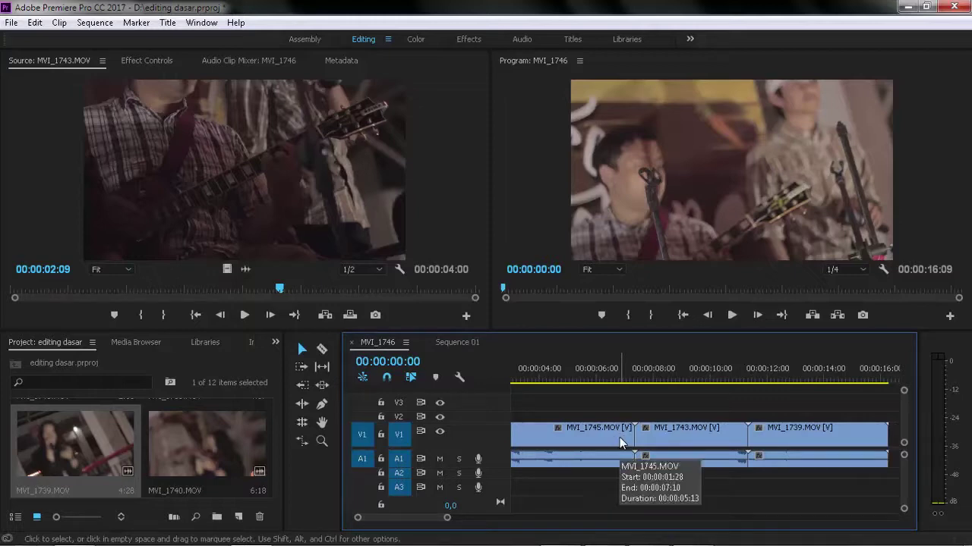
scroll(619, 438, "up", 4)
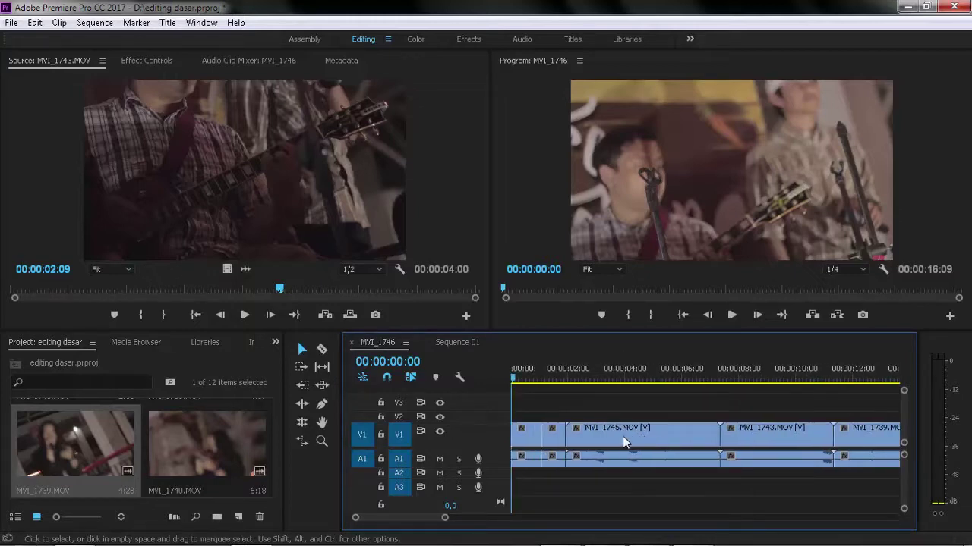
scroll(623, 436, "down", 2)
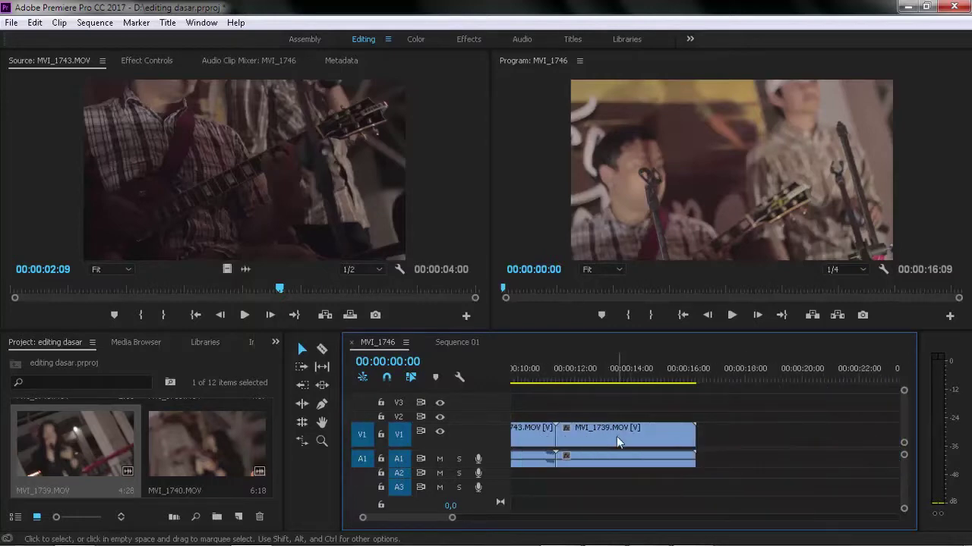
scroll(617, 436, "up", 2)
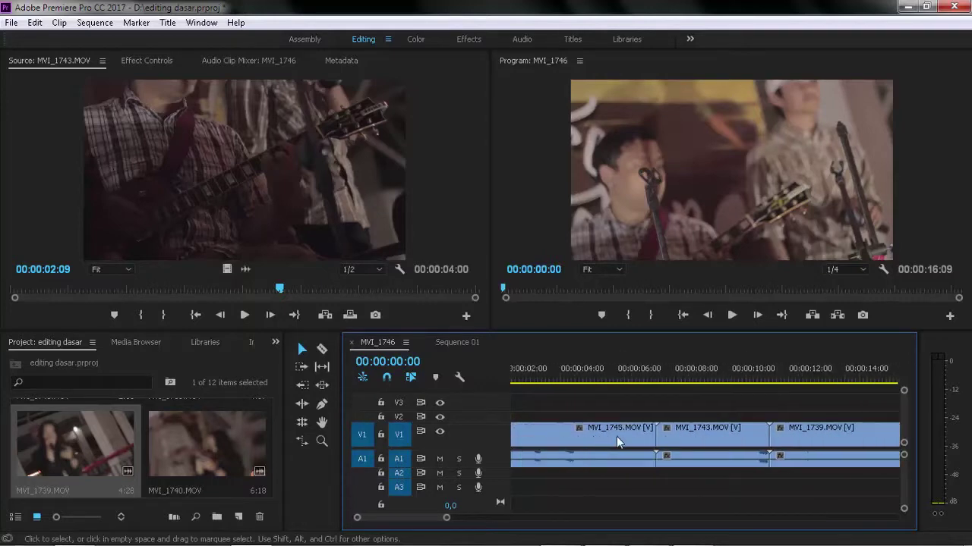
Step: Use the Zoom tool and = to magnify the first seconds of the sequence around MVI_1746
left_click(321, 441)
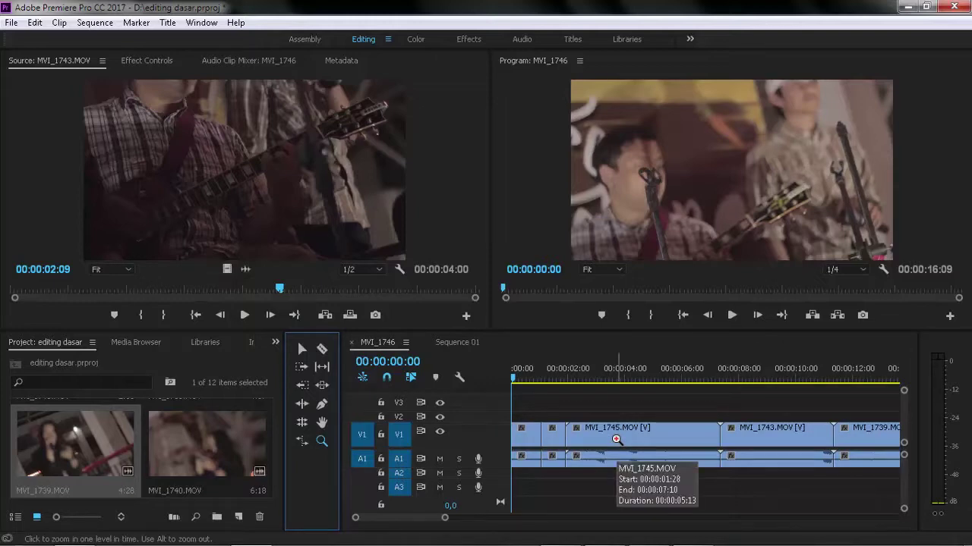
left_click(615, 440)
left_click(581, 434)
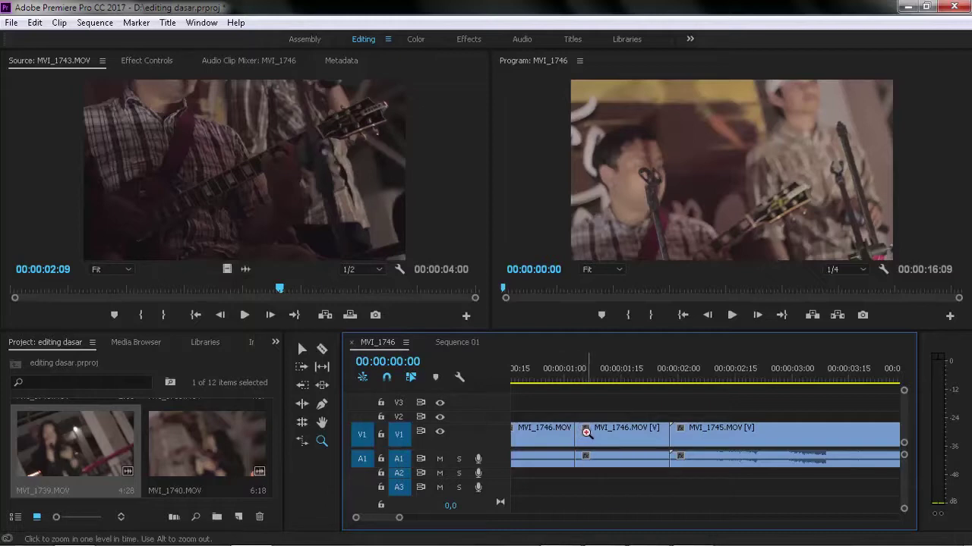
key("=")
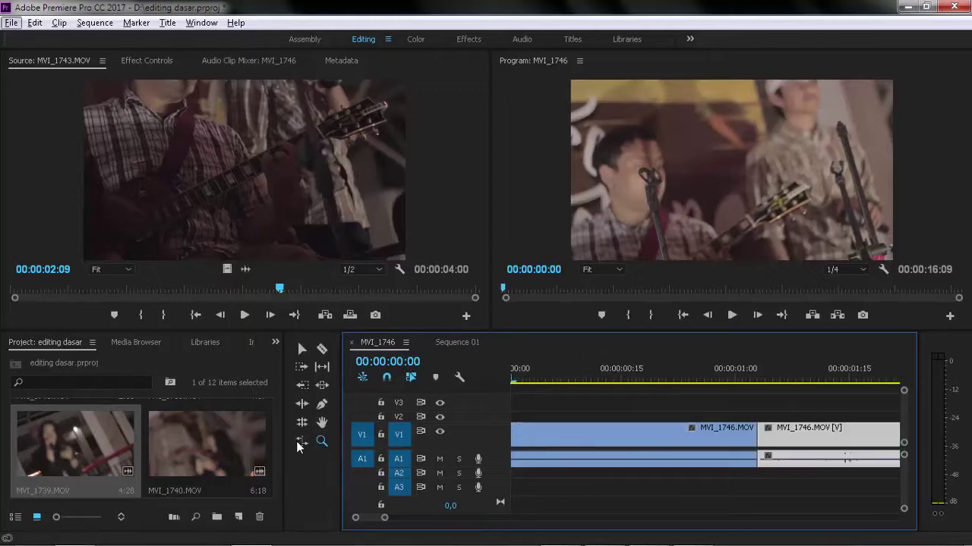
left_click(296, 441)
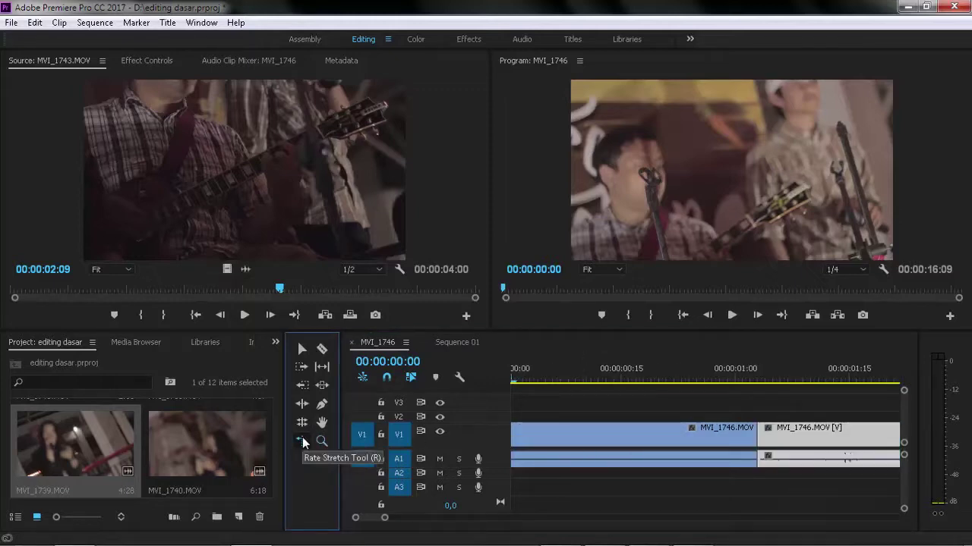
left_click(303, 442)
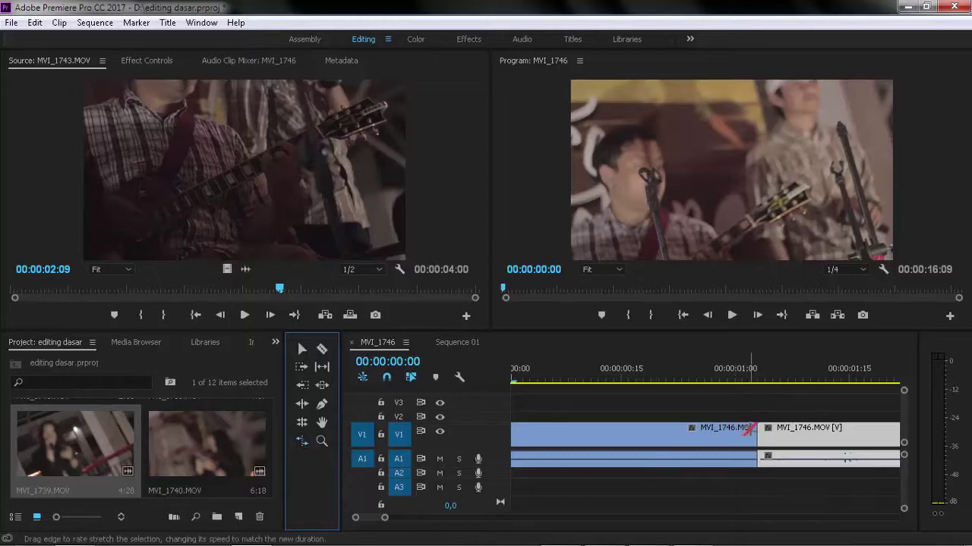
key("minus")
key("minus")
key("minus")
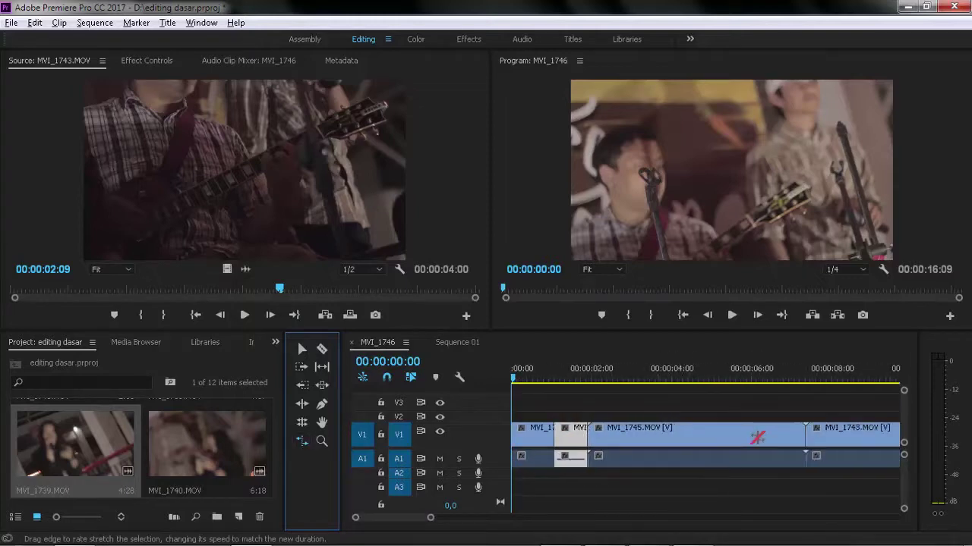
key("minus")
key("minus")
left_click(743, 435)
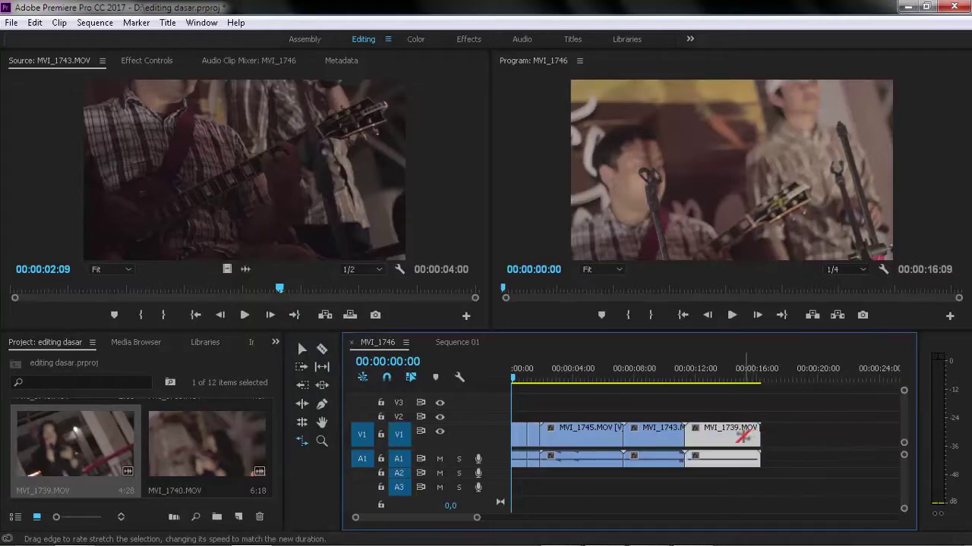
left_click_drag(759, 434, 850, 434)
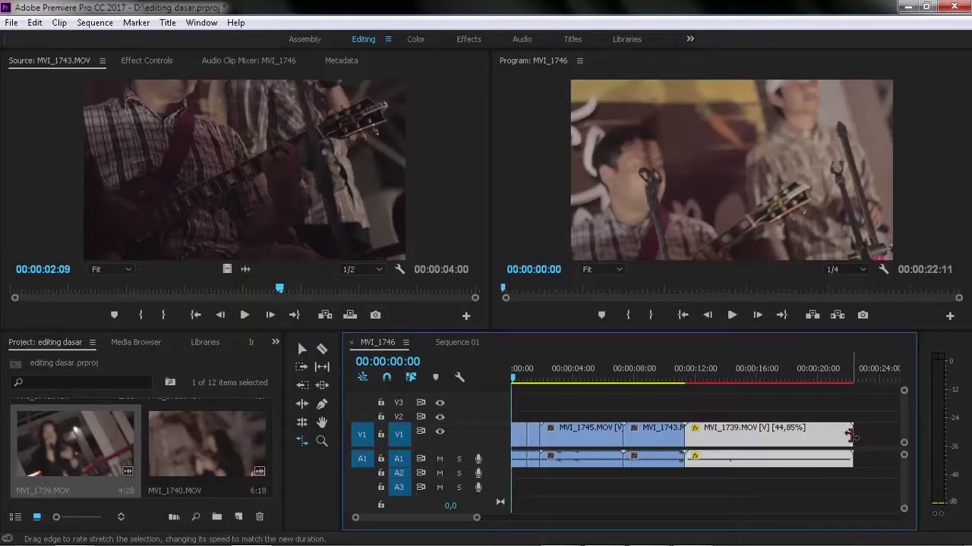
key("ctrl+z")
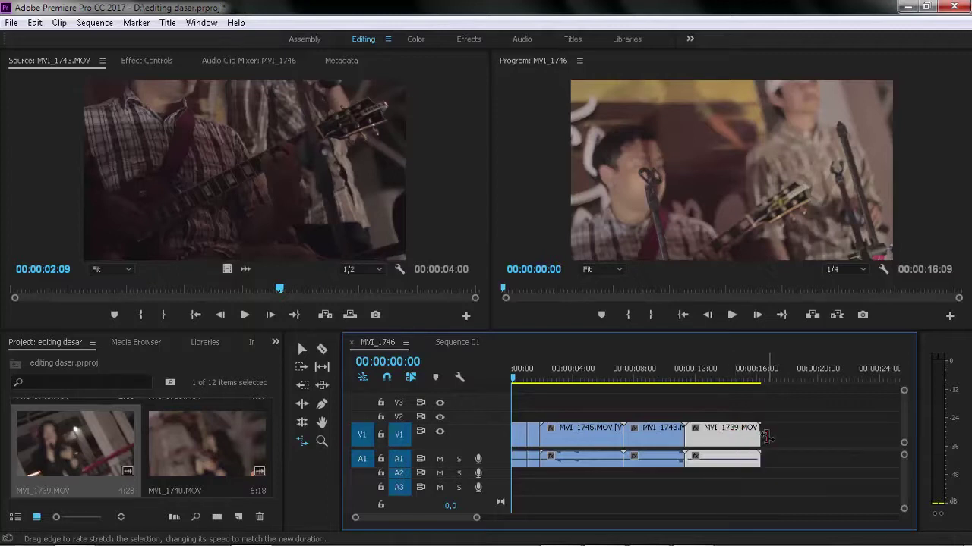
left_click(826, 442)
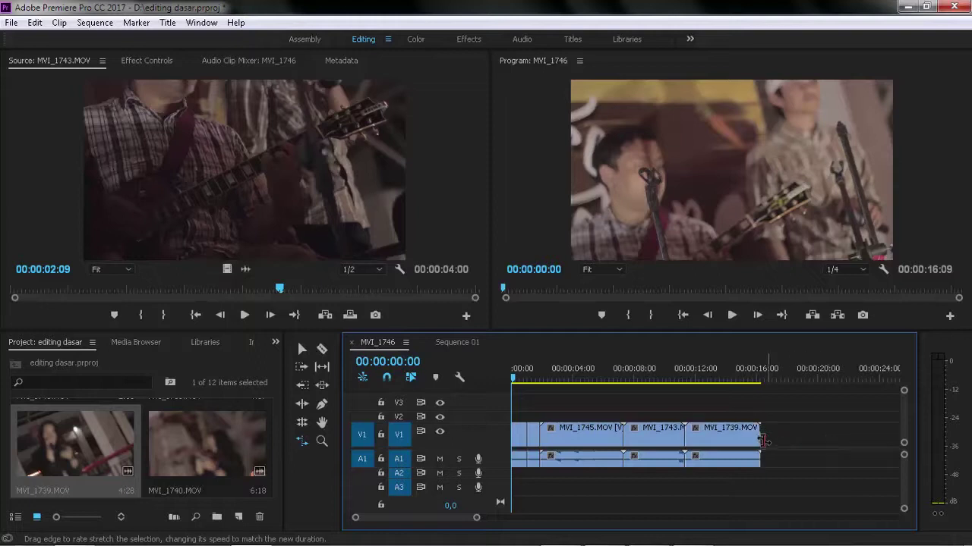
left_click(760, 438)
left_click_drag(761, 438, 838, 440)
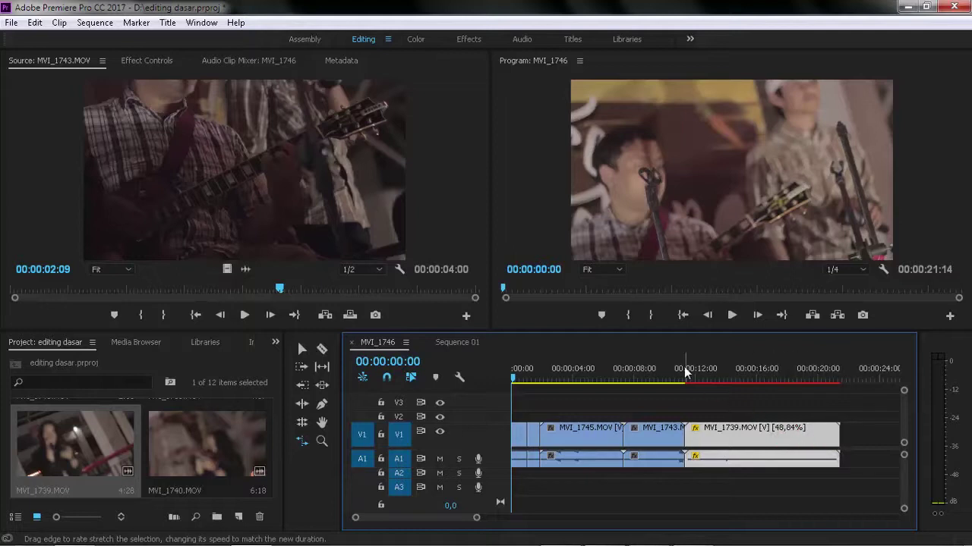
key("ctrl+z")
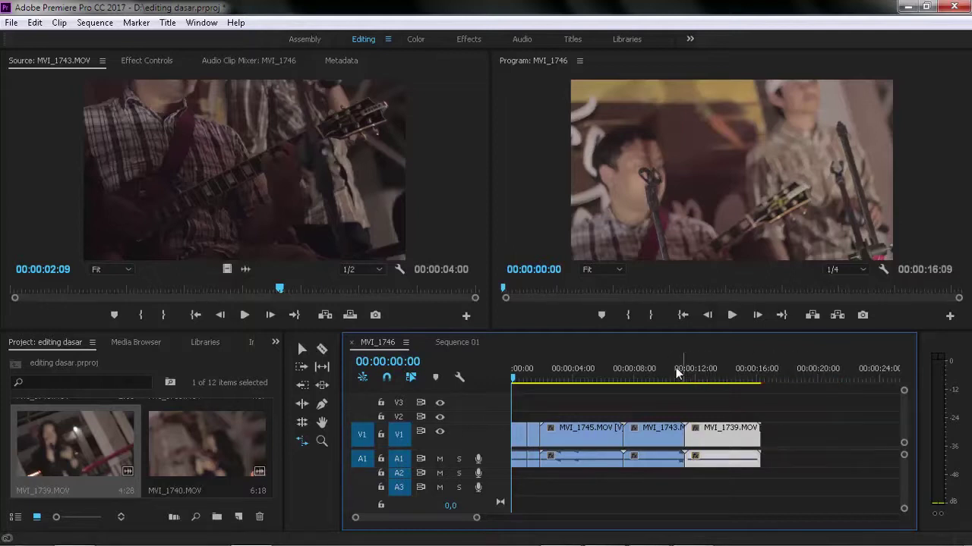
left_click(676, 370)
key("space")
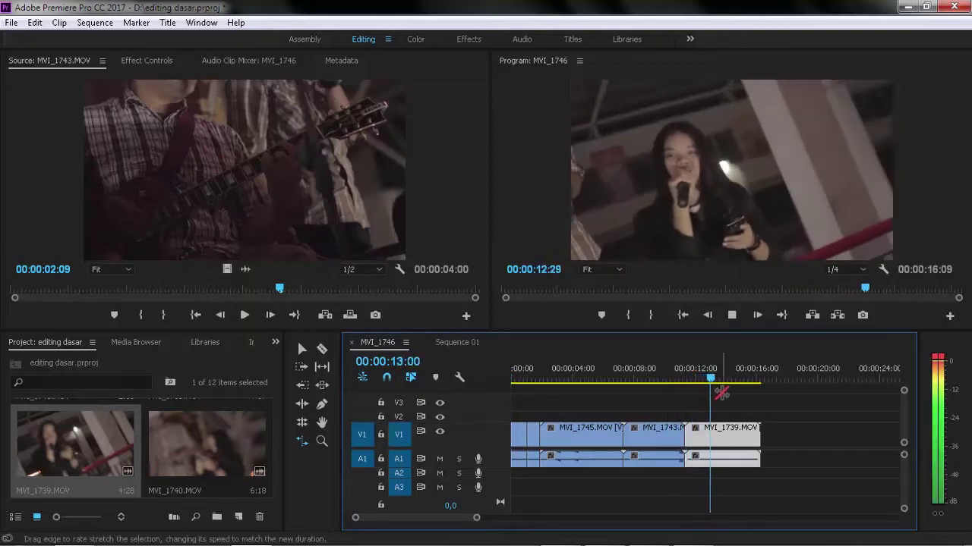
key("space")
left_click_drag(759, 429, 856, 430)
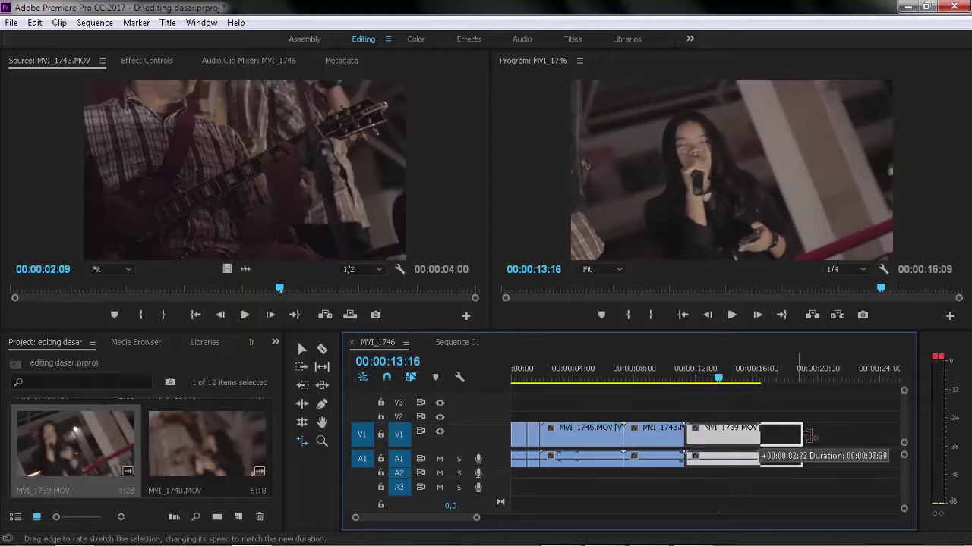
left_click(688, 375)
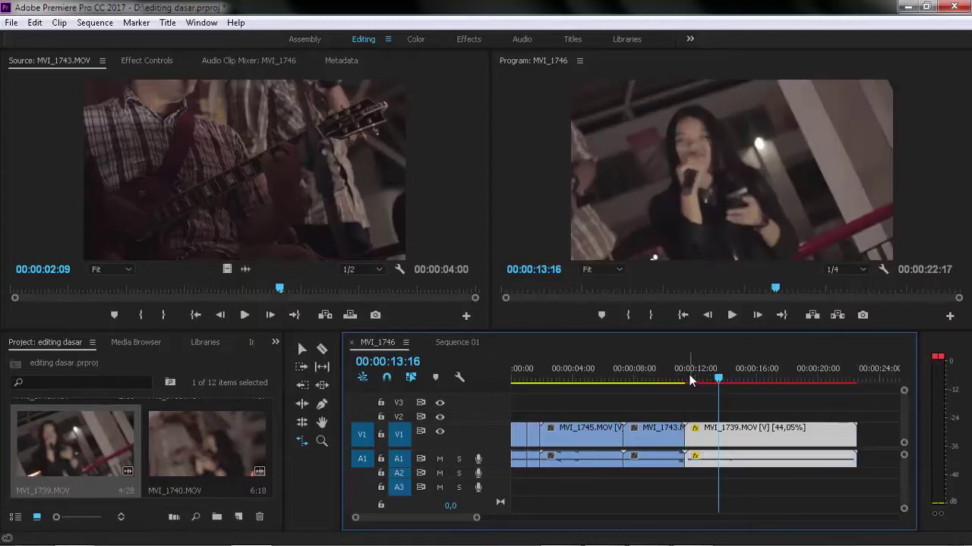
key("space")
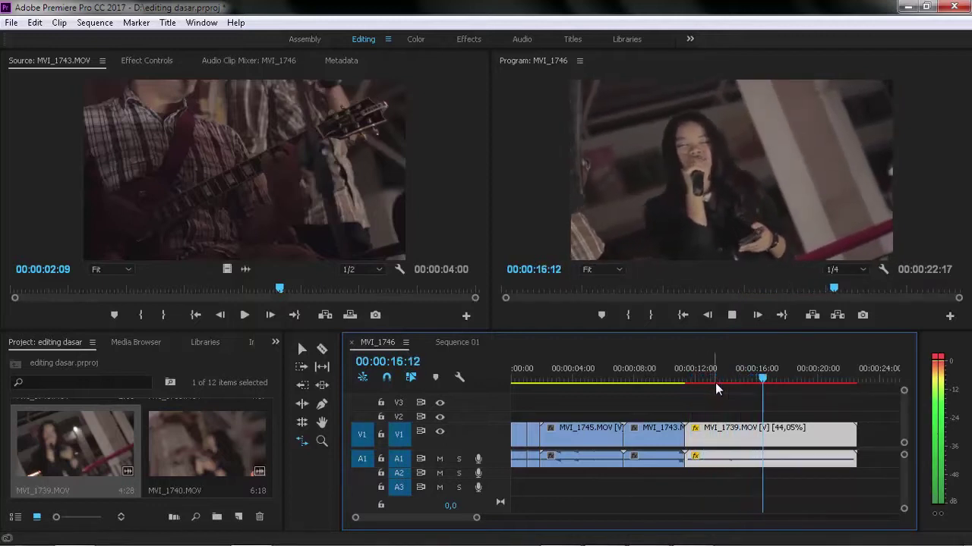
key("space")
key("ctrl+z")
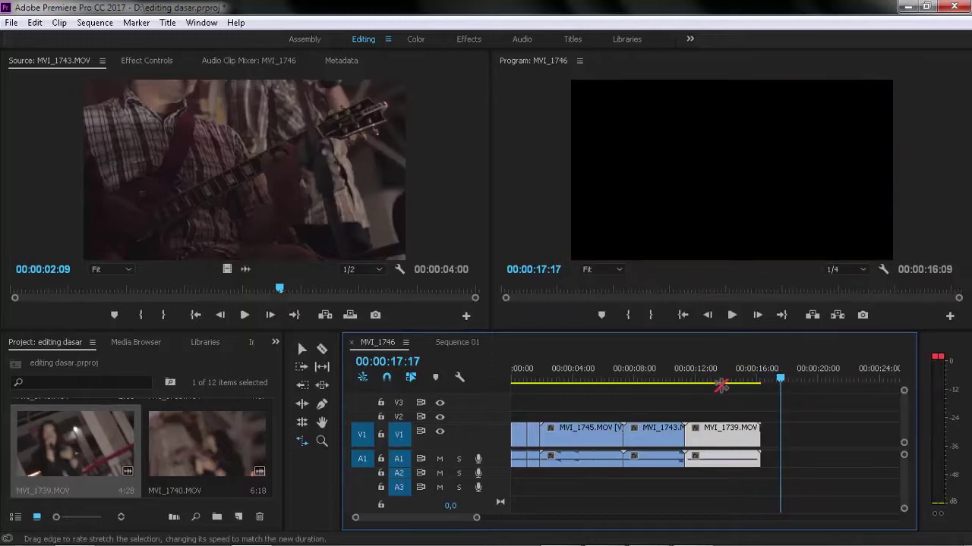
left_click(307, 405)
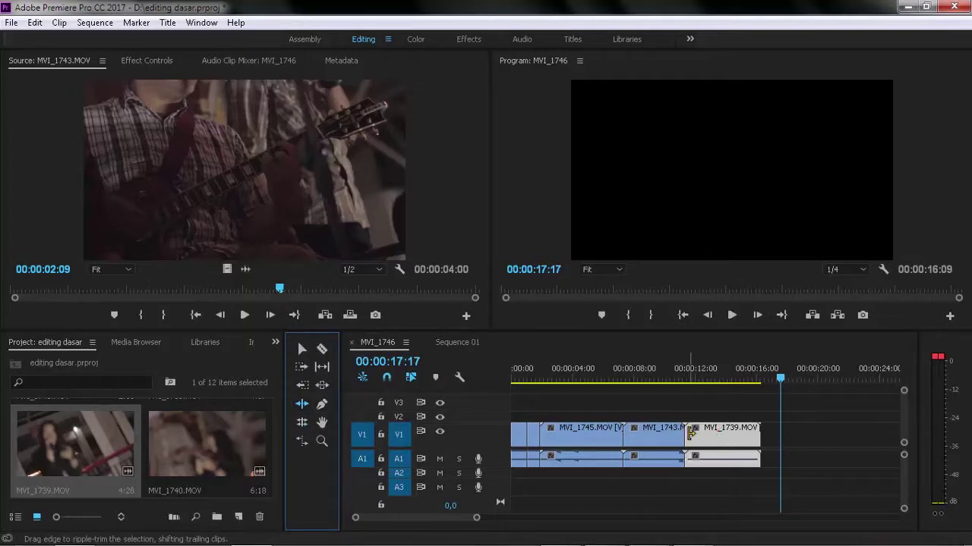
Step: Ripple-trim MVI_1739's start up behind MVI_1743, shortening the sequence to 00:00:14:12
left_click_drag(686, 431, 728, 432)
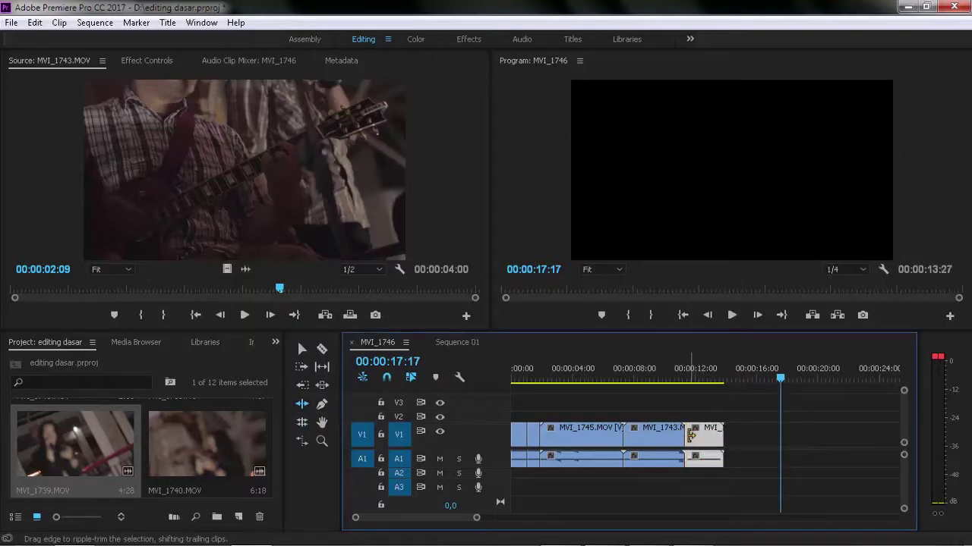
key("ctrl+z")
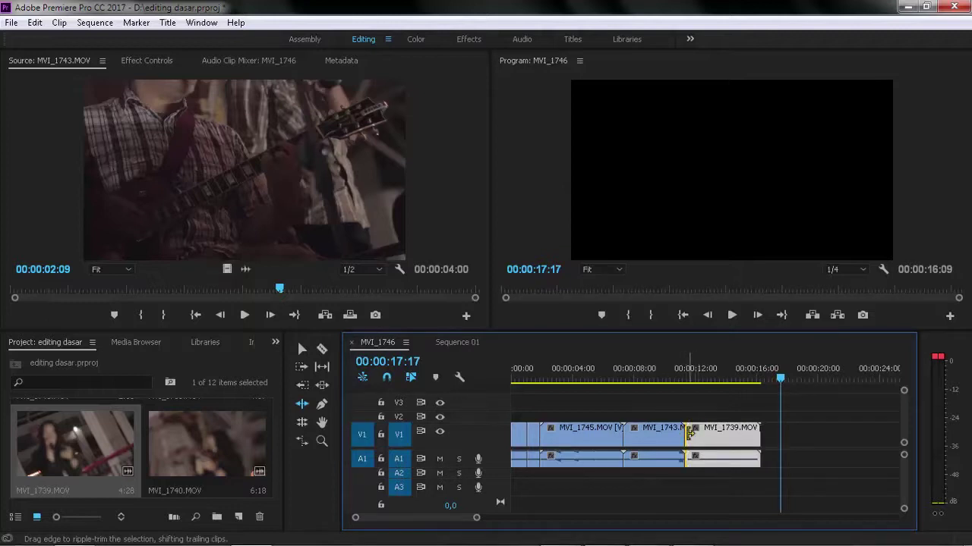
left_click_drag(693, 431, 718, 431)
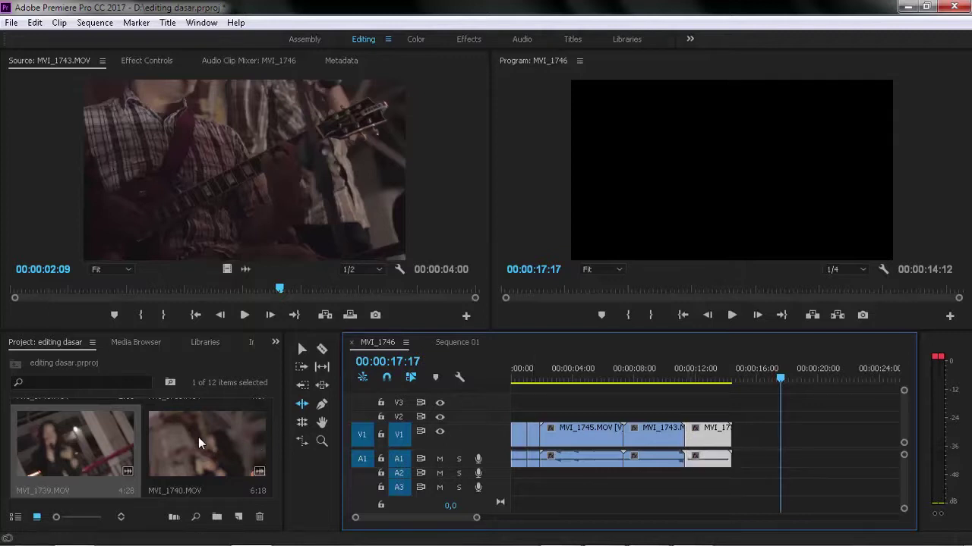
left_click(302, 422)
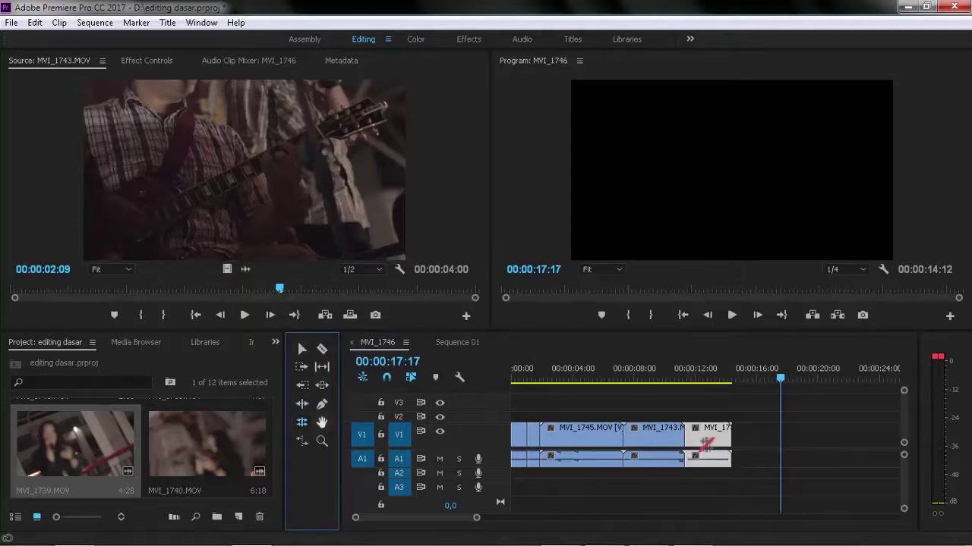
mouse_move(688, 438)
left_mouse_down()
mouse_move(698, 437)
mouse_move(654, 439)
mouse_move(697, 441)
mouse_move(655, 439)
mouse_move(695, 431)
left_mouse_up()
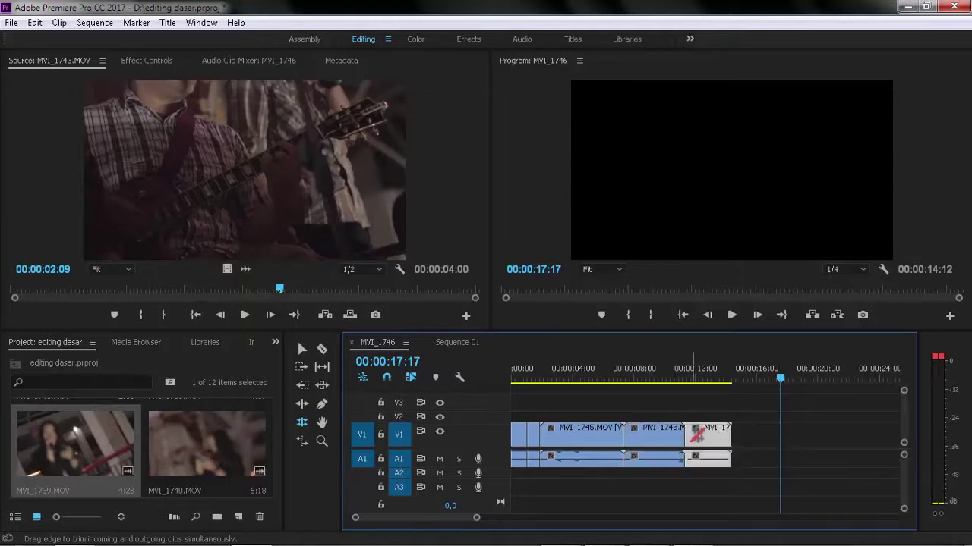
left_click(654, 434)
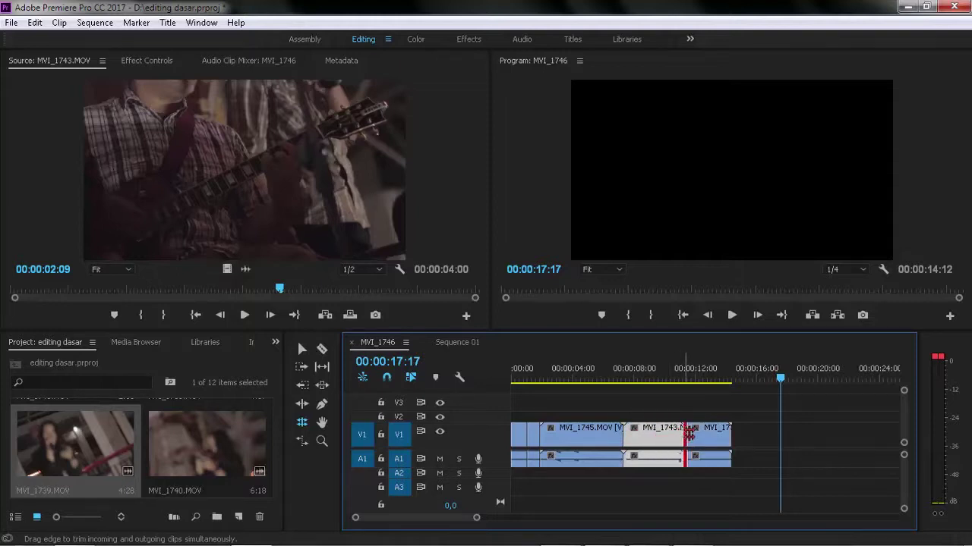
mouse_move(688, 431)
left_mouse_down()
mouse_move(659, 440)
mouse_move(738, 445)
left_mouse_up()
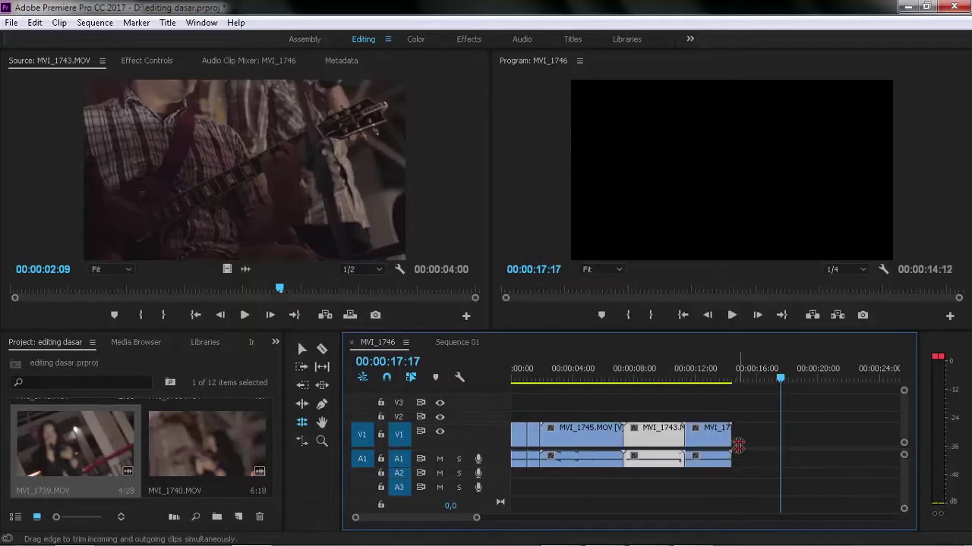
left_click(707, 436)
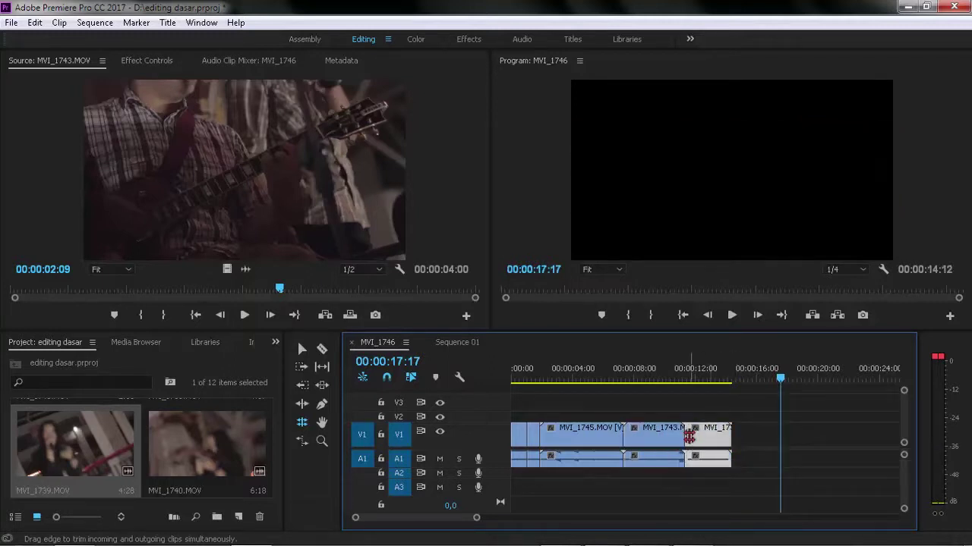
left_click_drag(689, 435, 605, 436)
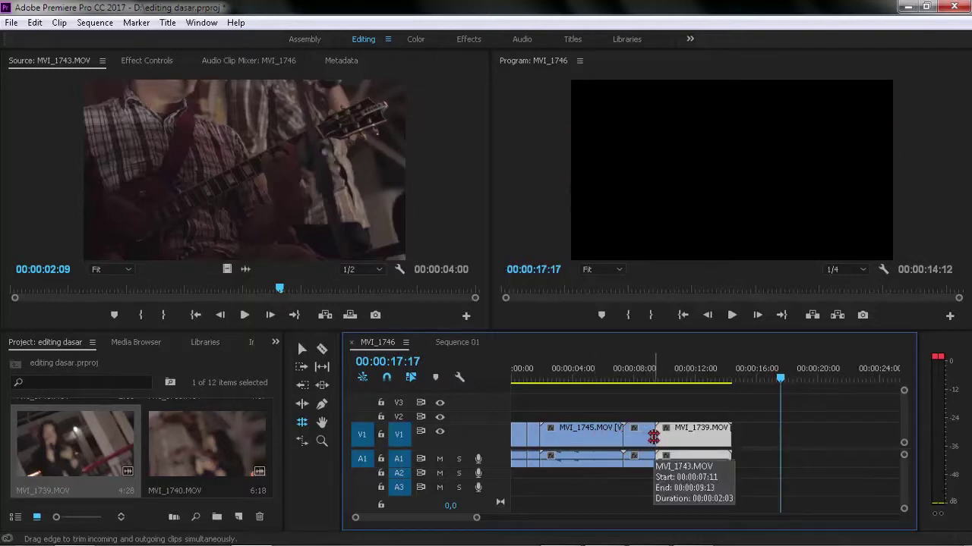
left_click_drag(653, 437, 716, 442)
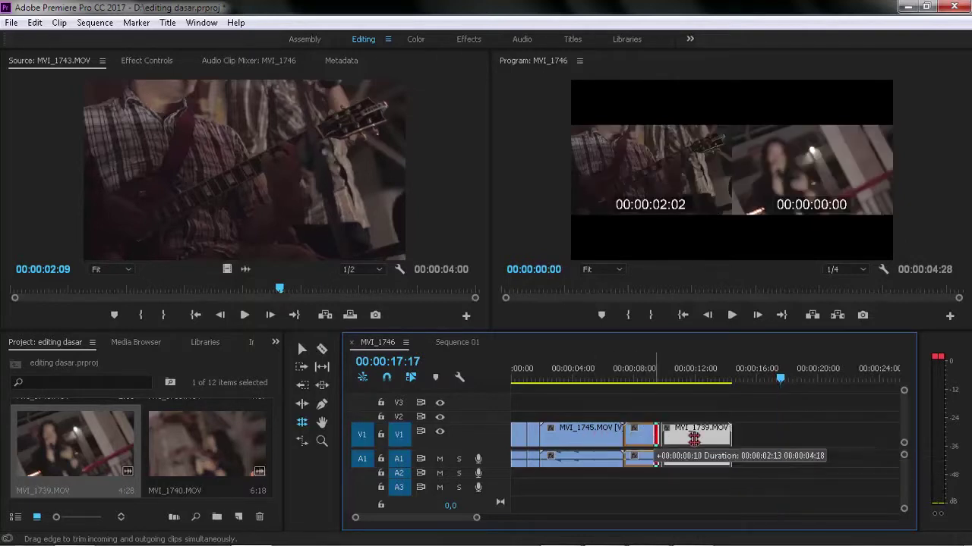
left_click_drag(715, 442, 620, 444)
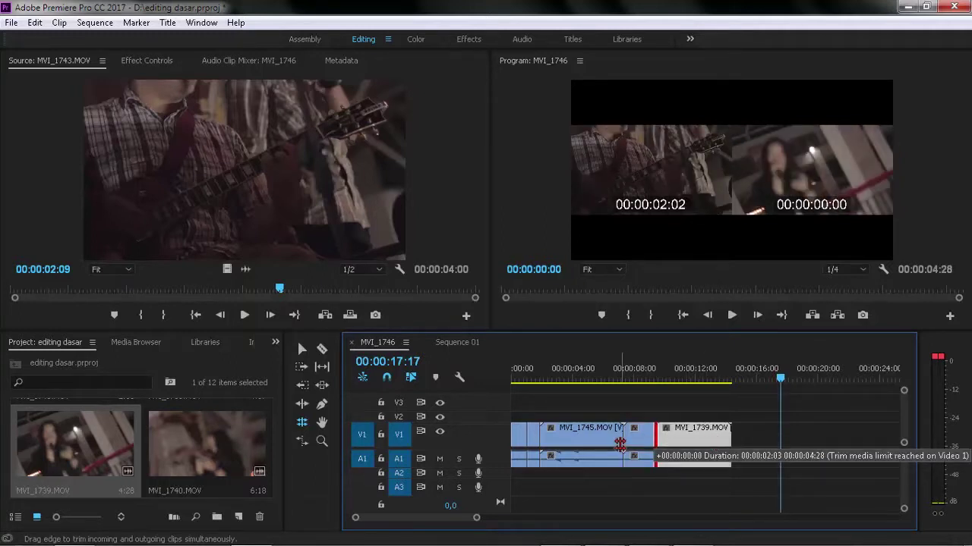
left_click_drag(620, 444, 734, 449)
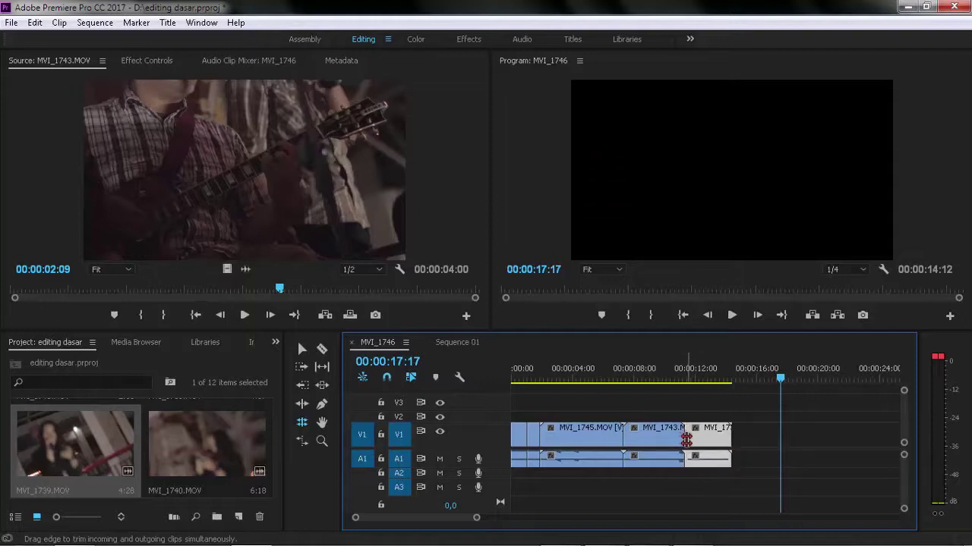
key("Home")
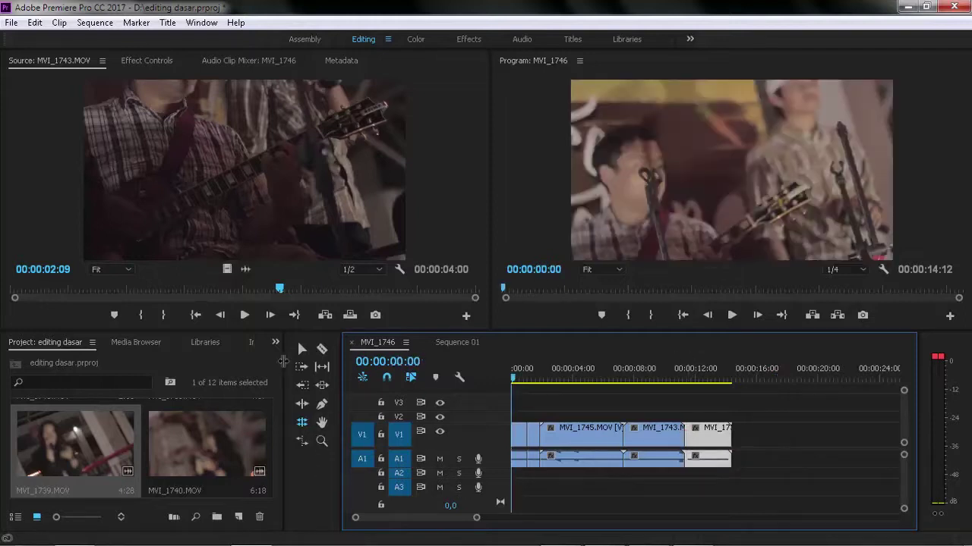
left_click(325, 388)
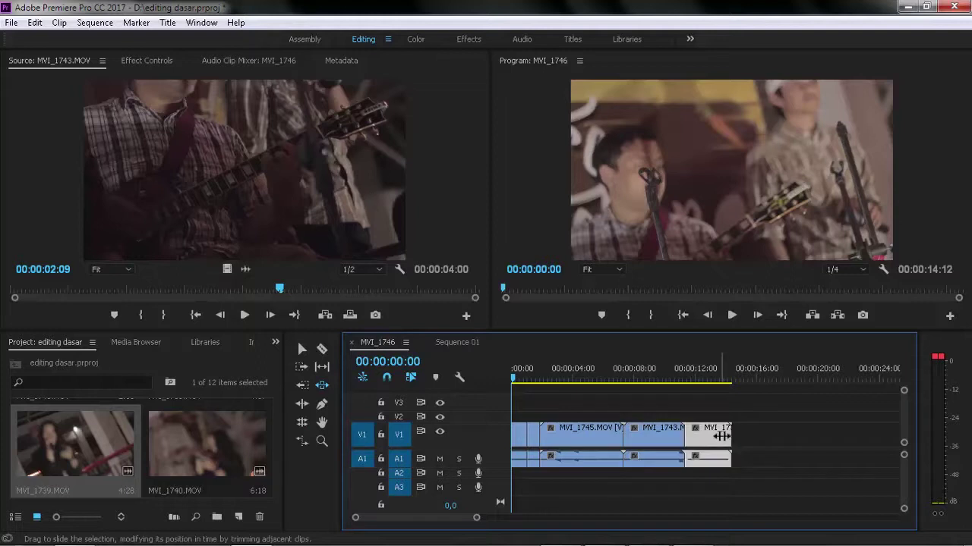
left_click_drag(724, 432, 790, 437)
mouse_move(683, 431)
left_mouse_down()
mouse_move(586, 431)
mouse_move(615, 432)
left_mouse_up()
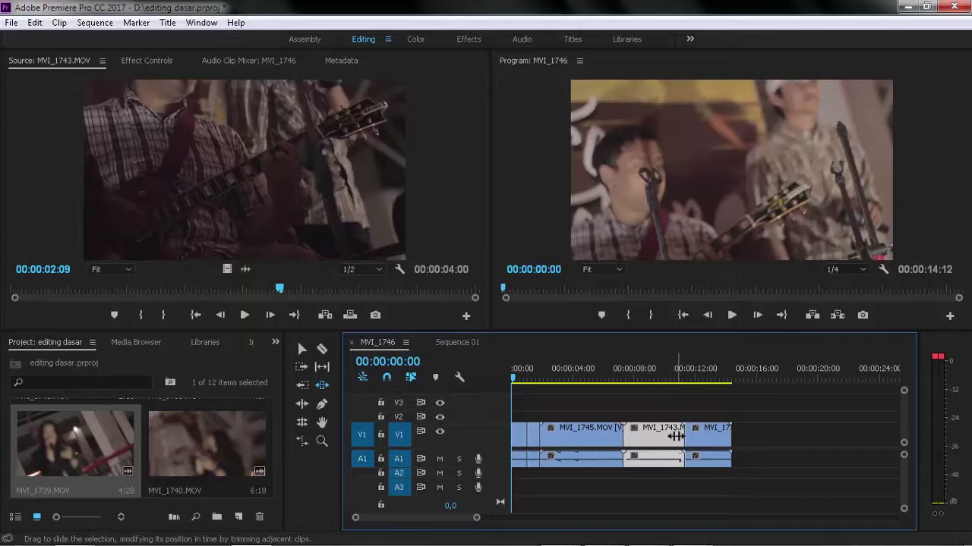
left_click_drag(683, 431, 601, 438)
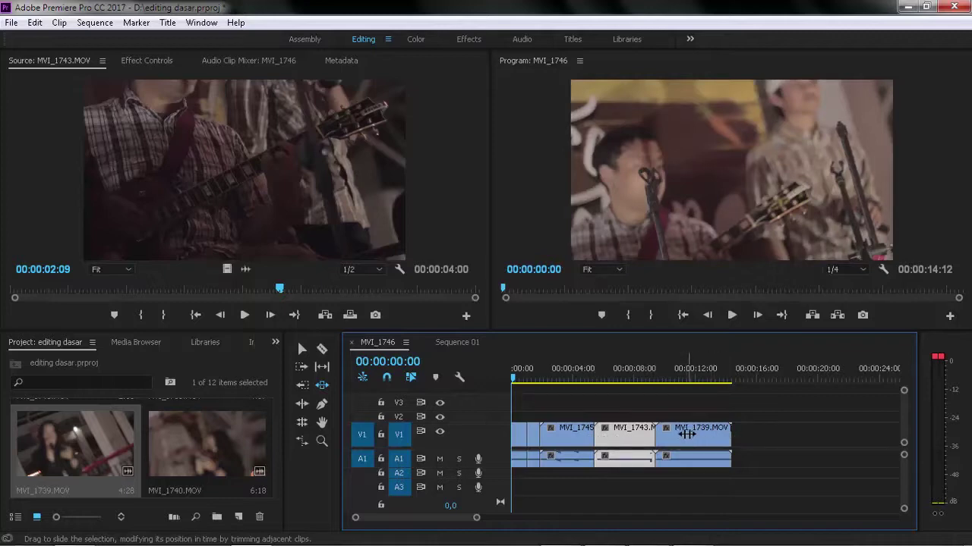
key("v")
left_click_drag(686, 434, 747, 437)
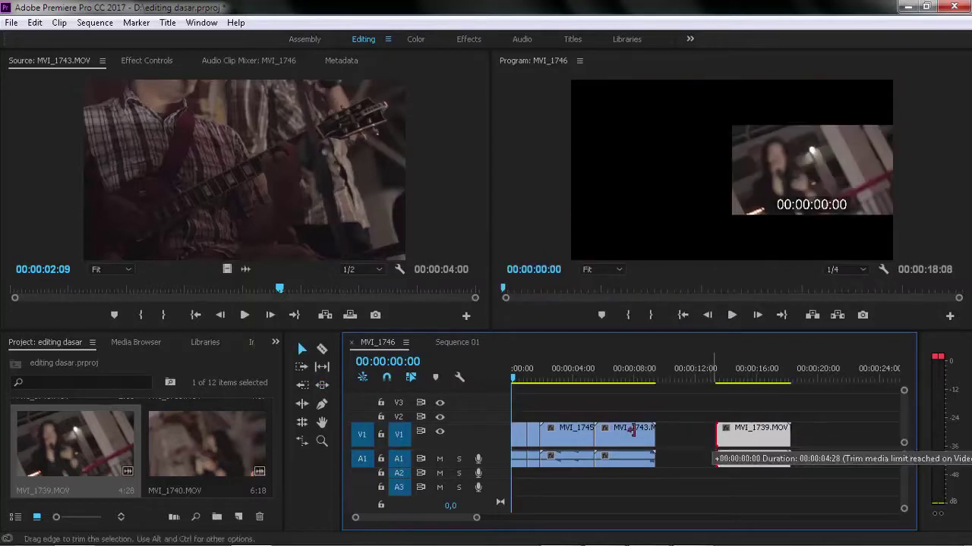
key("ctrl+z")
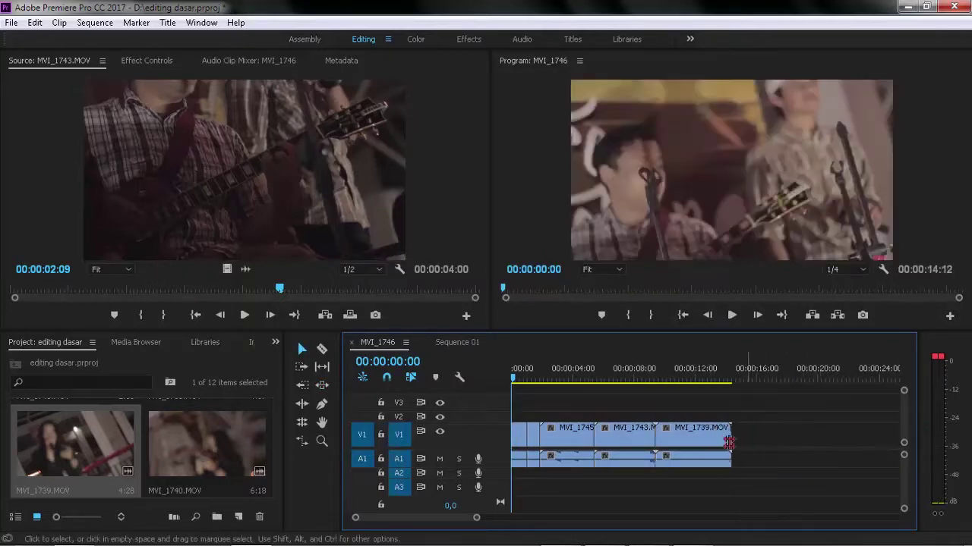
left_click(644, 446)
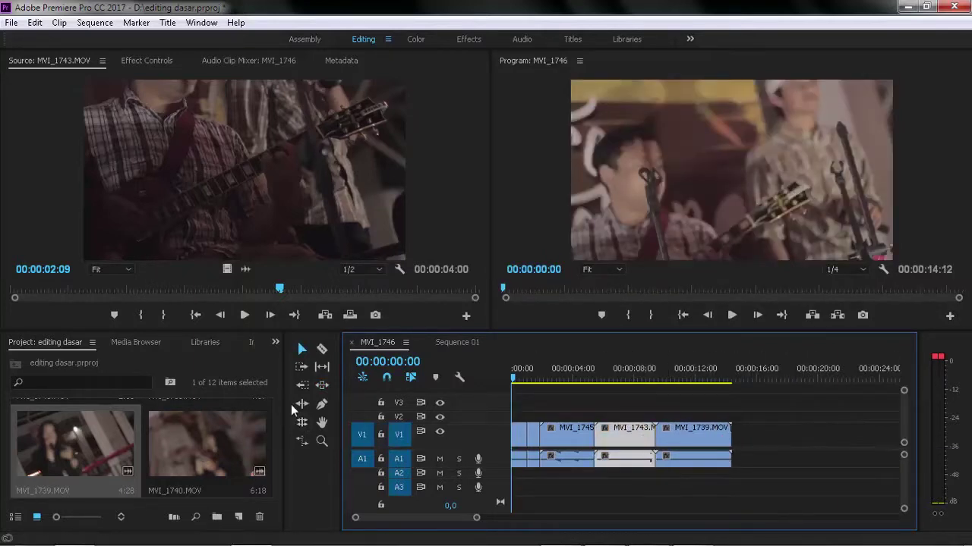
left_click(301, 404)
left_click(652, 430)
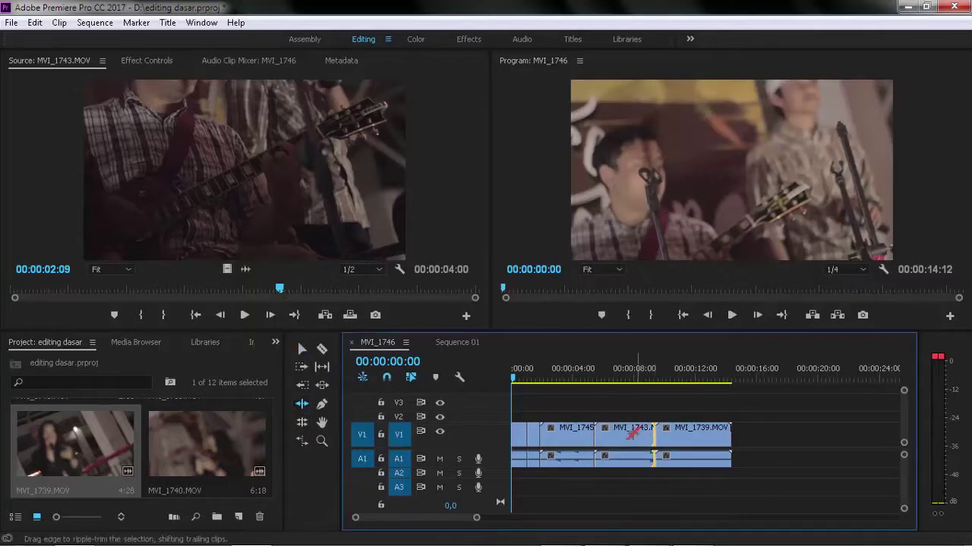
left_click(322, 384)
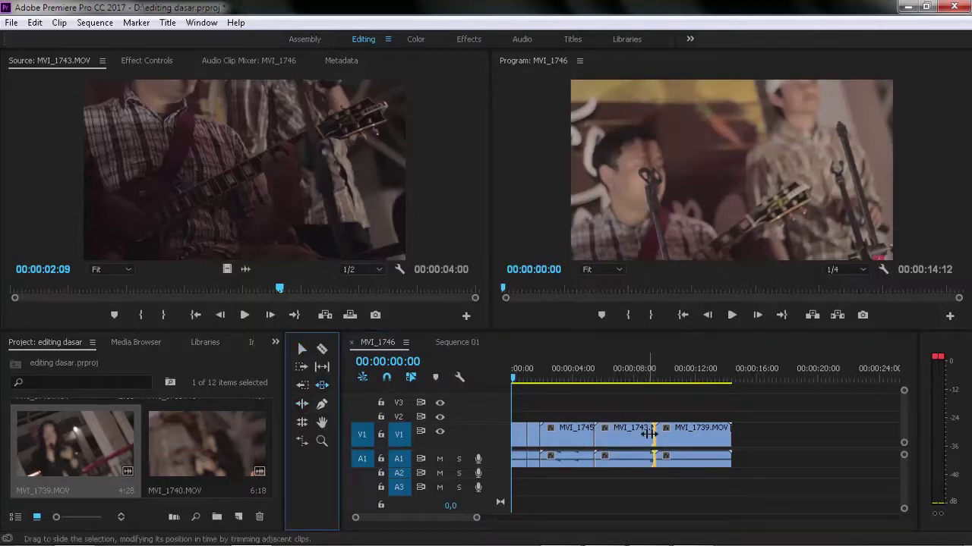
mouse_move(692, 431)
left_mouse_down()
mouse_move(721, 431)
mouse_move(684, 431)
left_mouse_up()
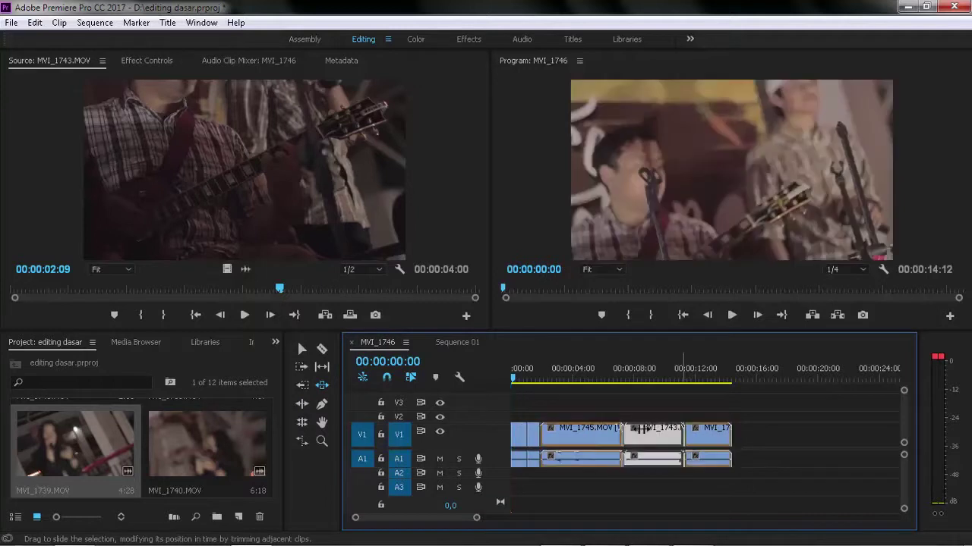
left_click_drag(558, 444, 586, 444)
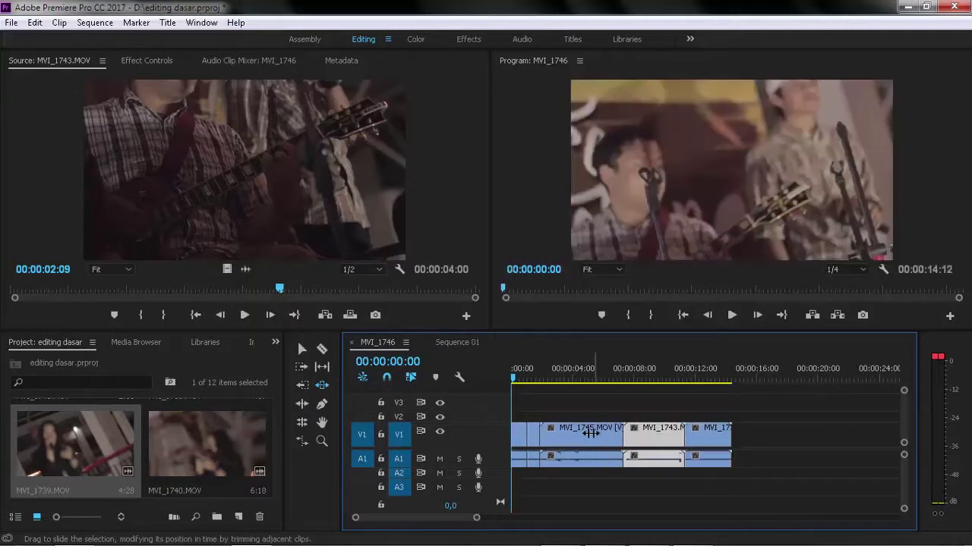
left_click(302, 385)
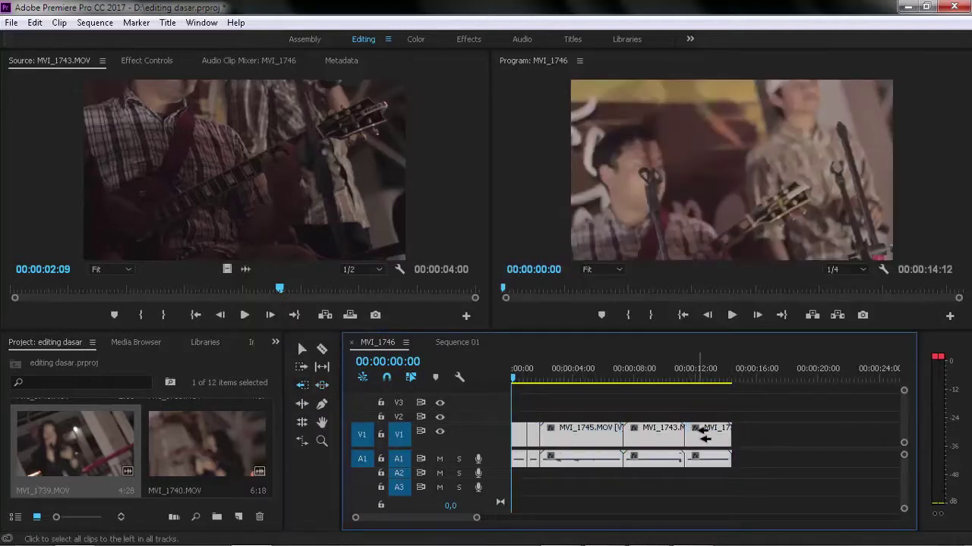
left_click_drag(704, 430, 834, 445)
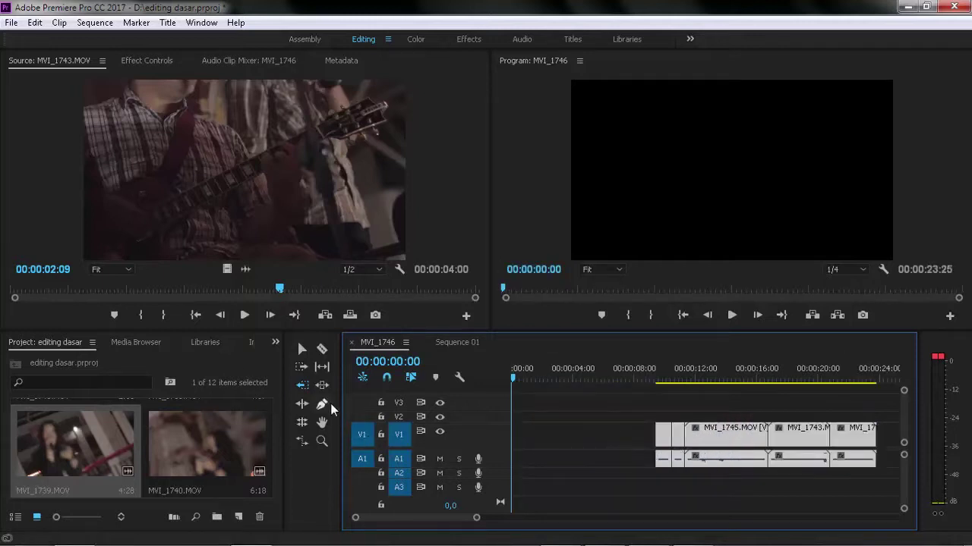
key("ctrl+z")
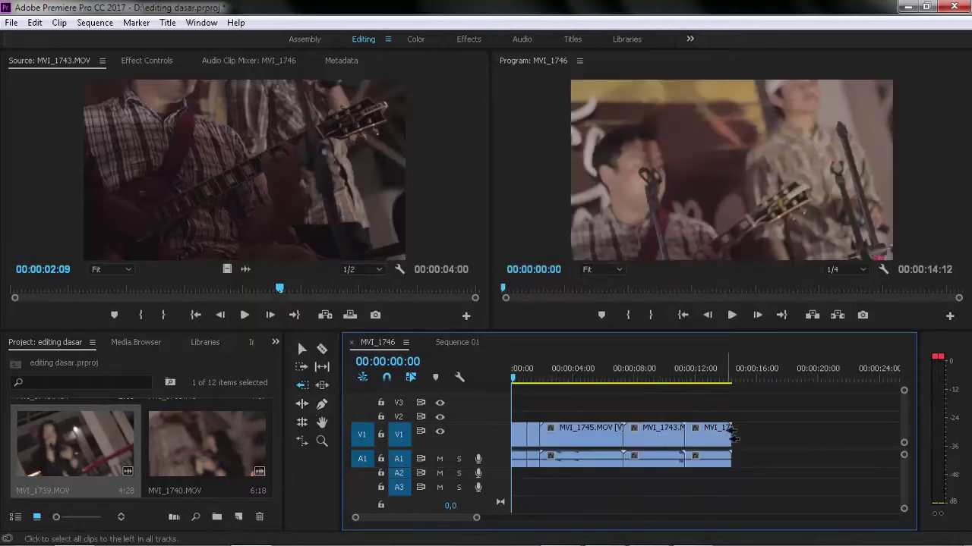
left_click(301, 368)
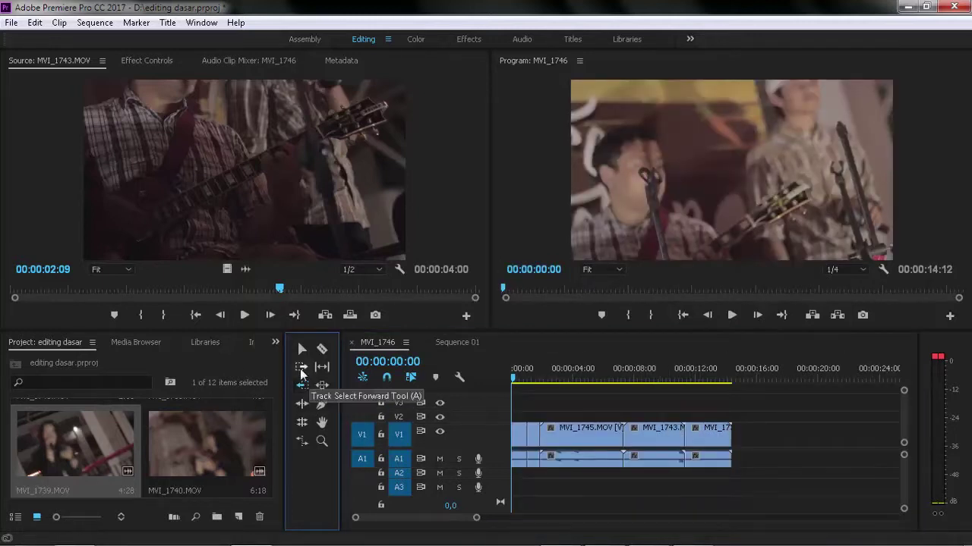
left_click(647, 438)
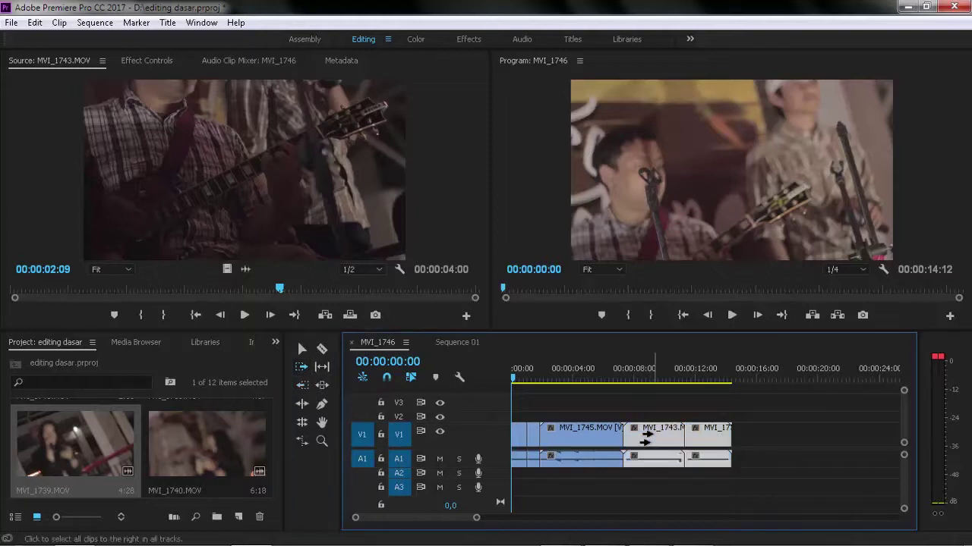
left_click(300, 385)
left_click(580, 437)
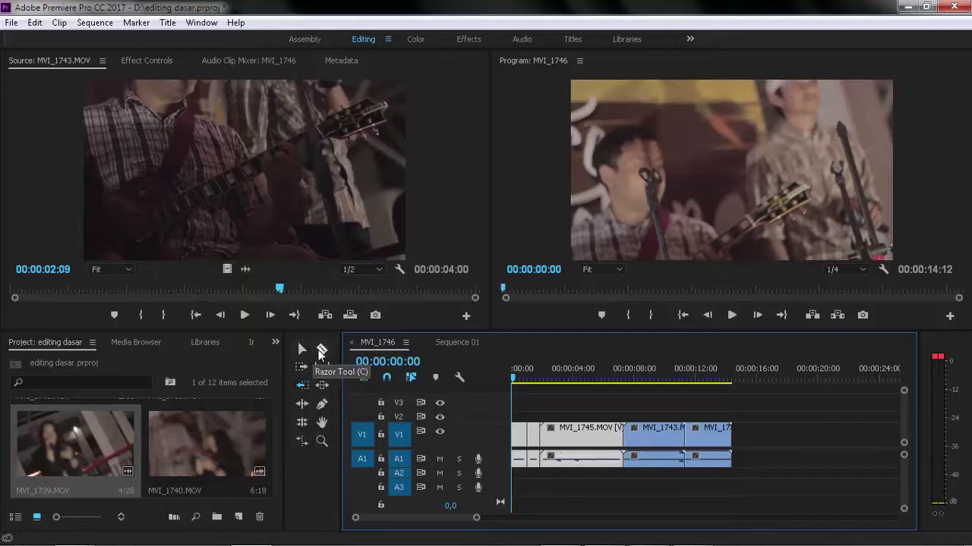
left_click(316, 473)
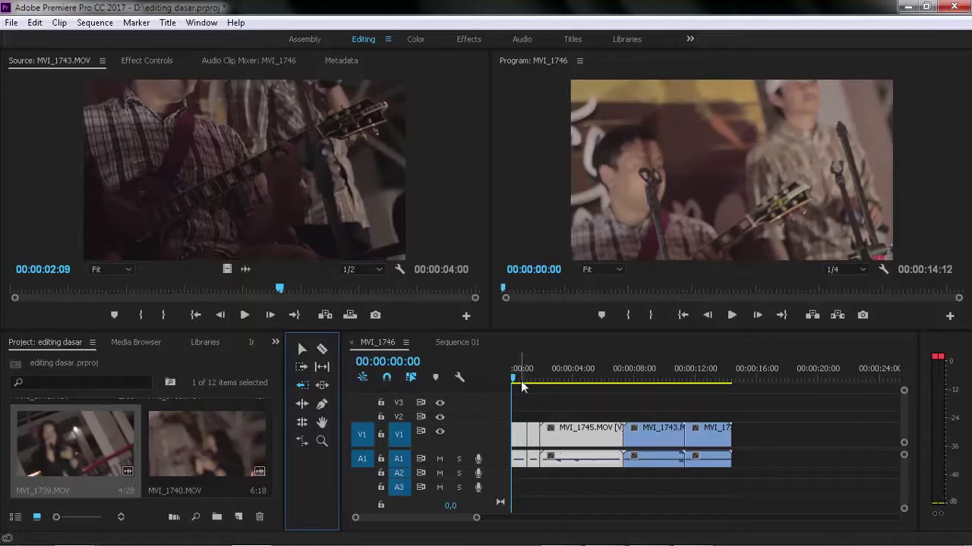
left_click_drag(534, 377, 513, 377)
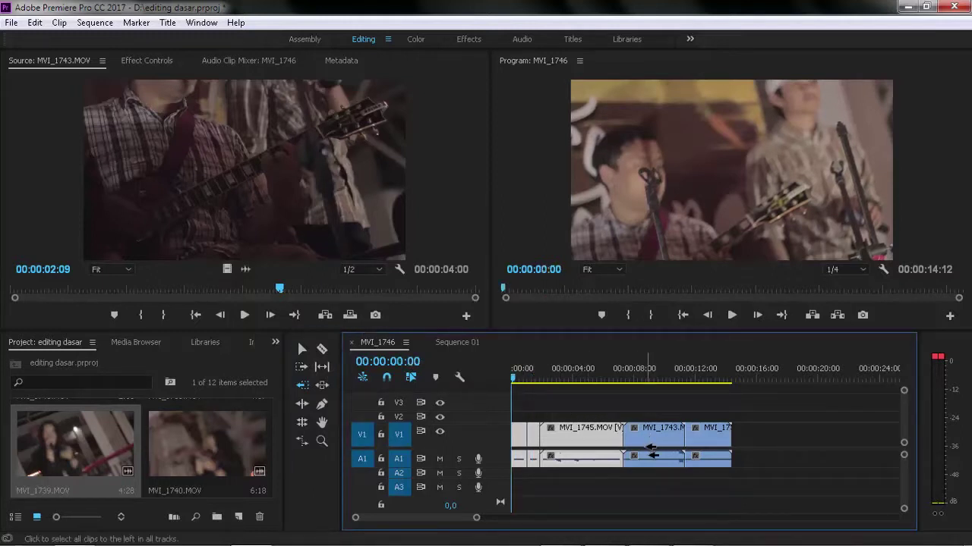
left_click(638, 441, "shift")
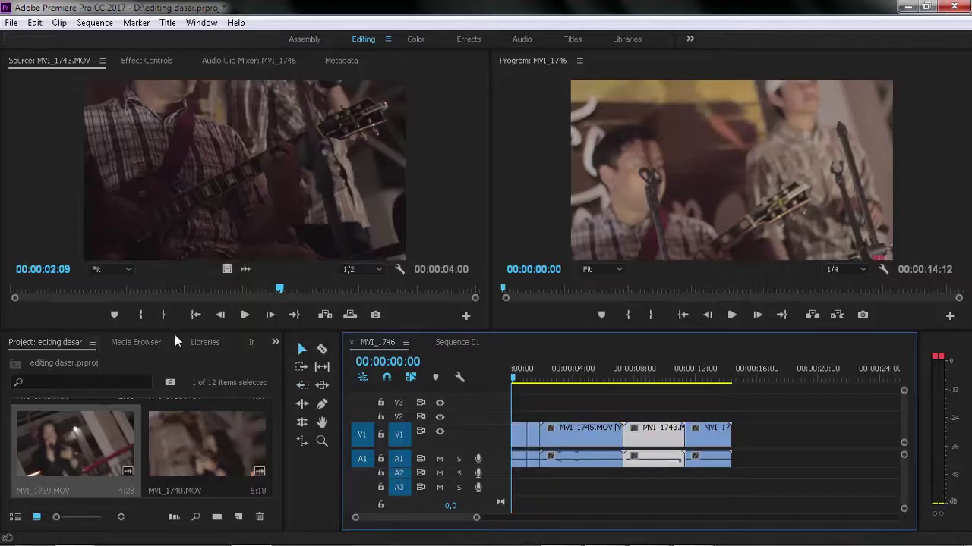
Step: Switch the Project panel area to the Effects panel from the hidden-panels list
left_click(274, 344)
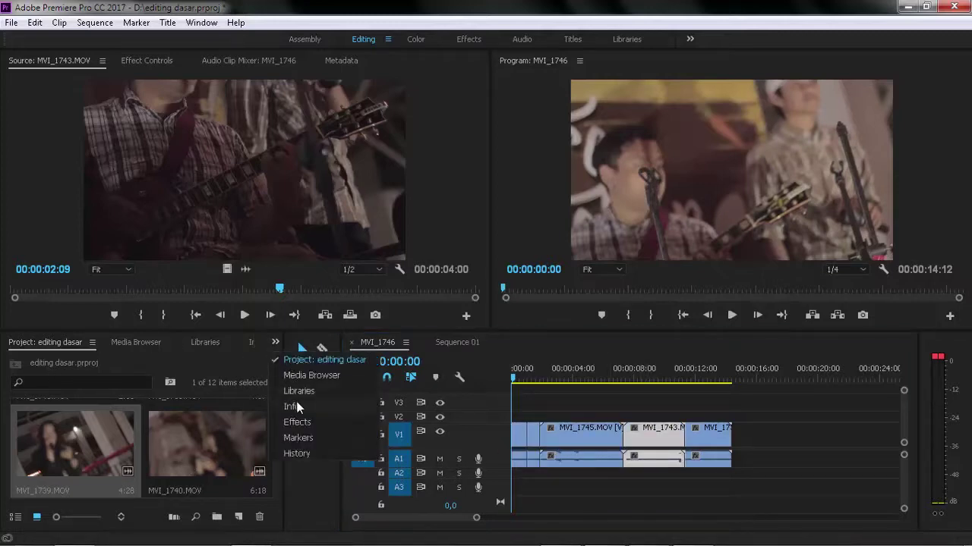
left_click(230, 365)
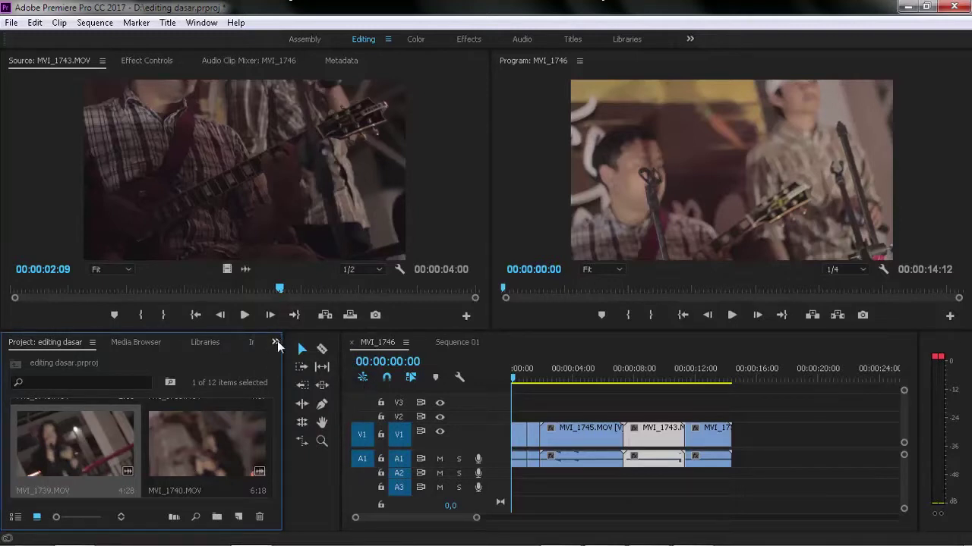
left_click(275, 344)
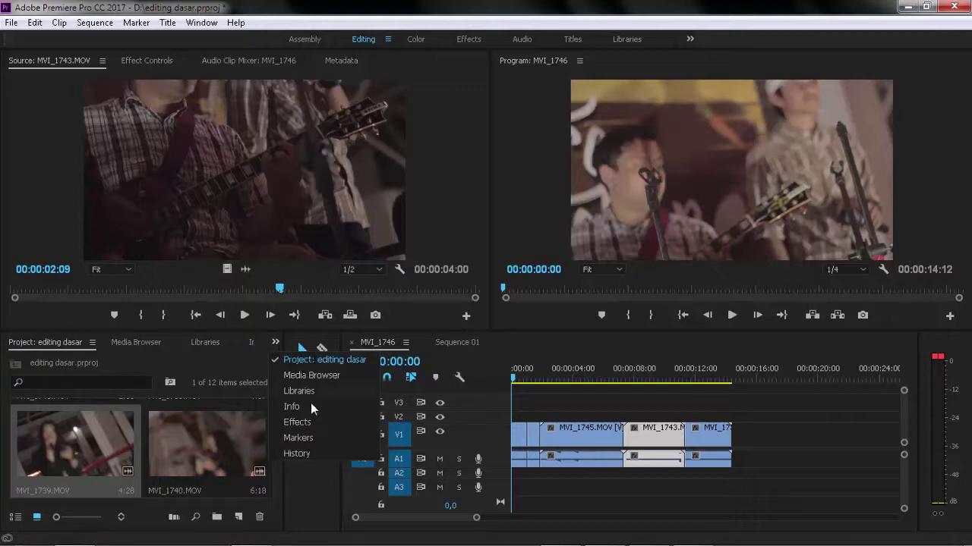
left_click(297, 422)
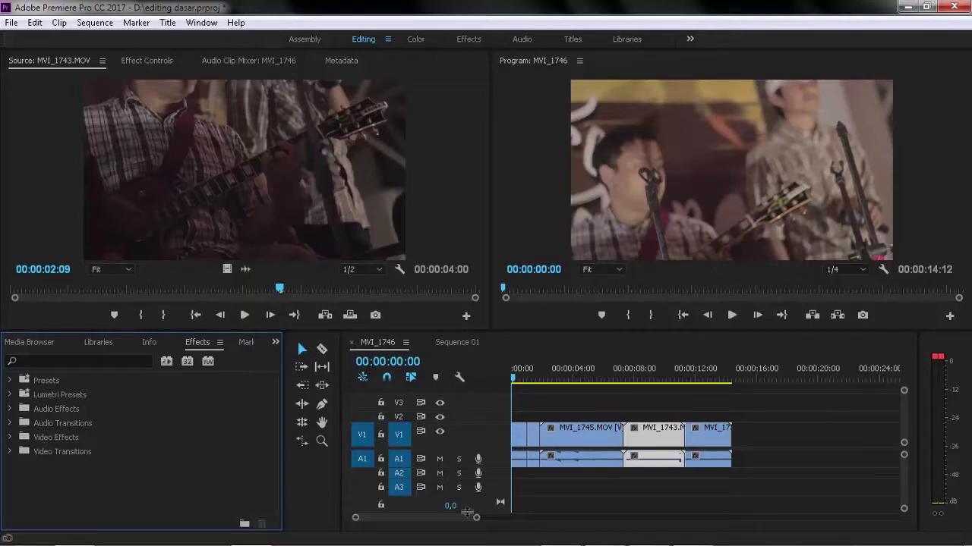
Step: Expand Video Transitions > Dissolve and drop a Cross Dissolve on the first V1 edit
left_click_drag(476, 518, 446, 531)
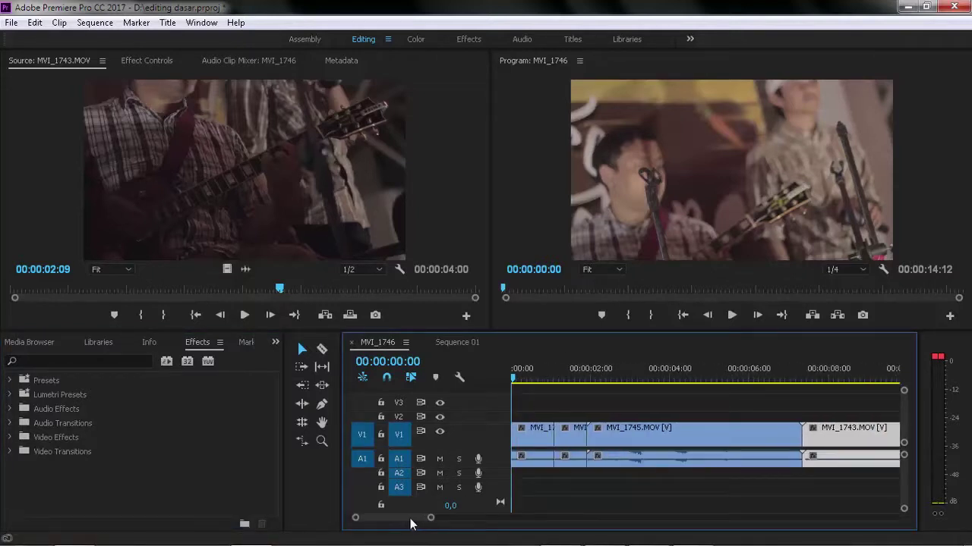
left_click(11, 452)
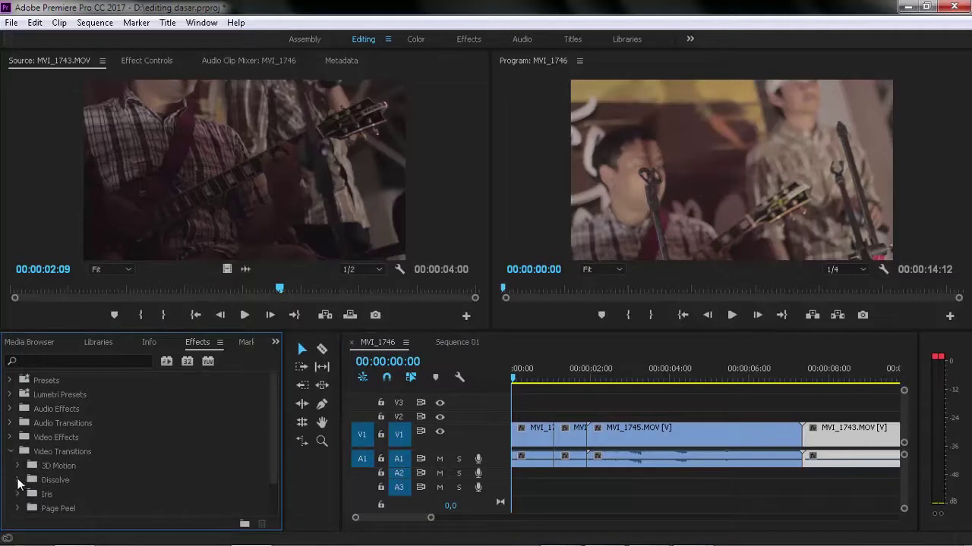
left_click(18, 481)
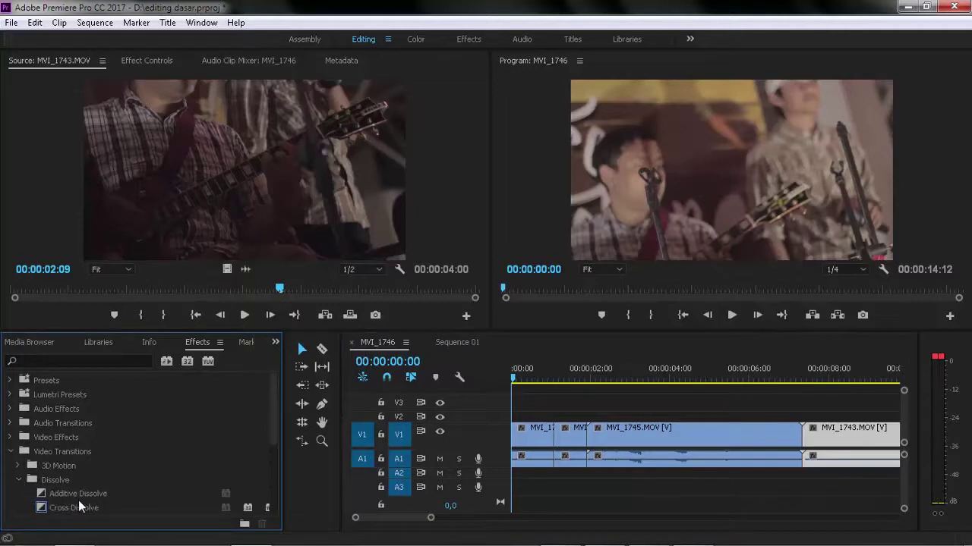
left_click_drag(79, 501, 555, 439)
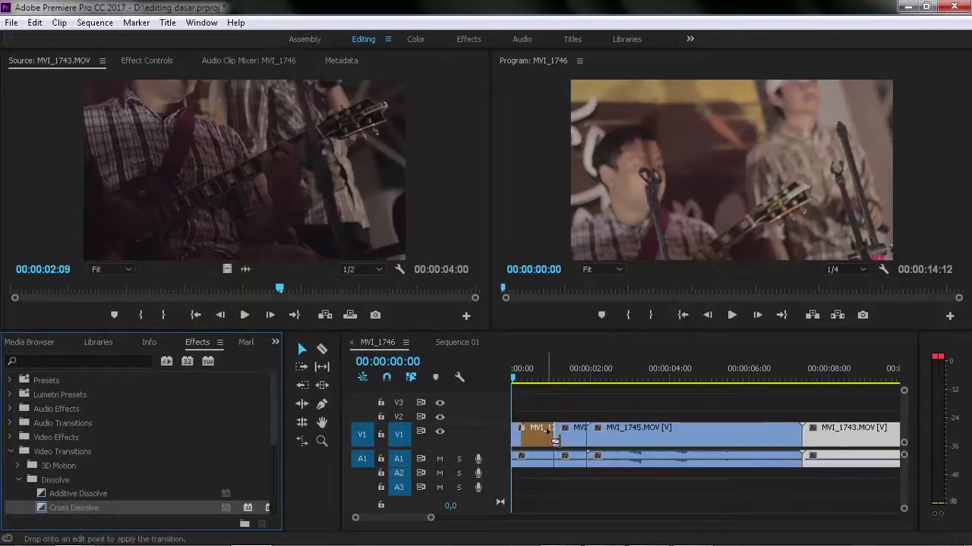
Step: Delete the short opening clip, ripple-close the leftover gap, and rearrange the V1 clips
left_click(570, 434)
key("Delete")
right_click(620, 438)
left_click(641, 445)
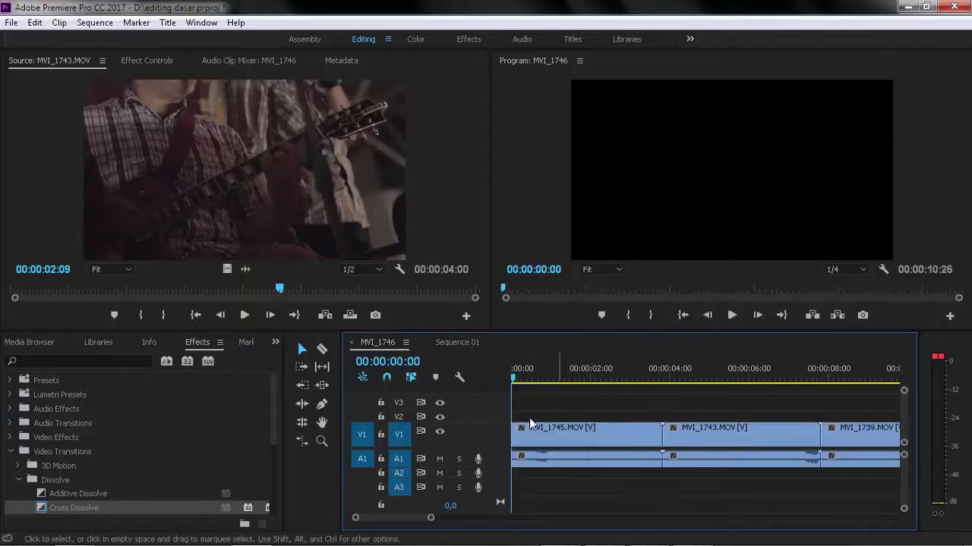
left_click_drag(534, 442, 626, 418)
Step: Preview the sequence, then apply Cross Dissolve to the very start of V1
key("space")
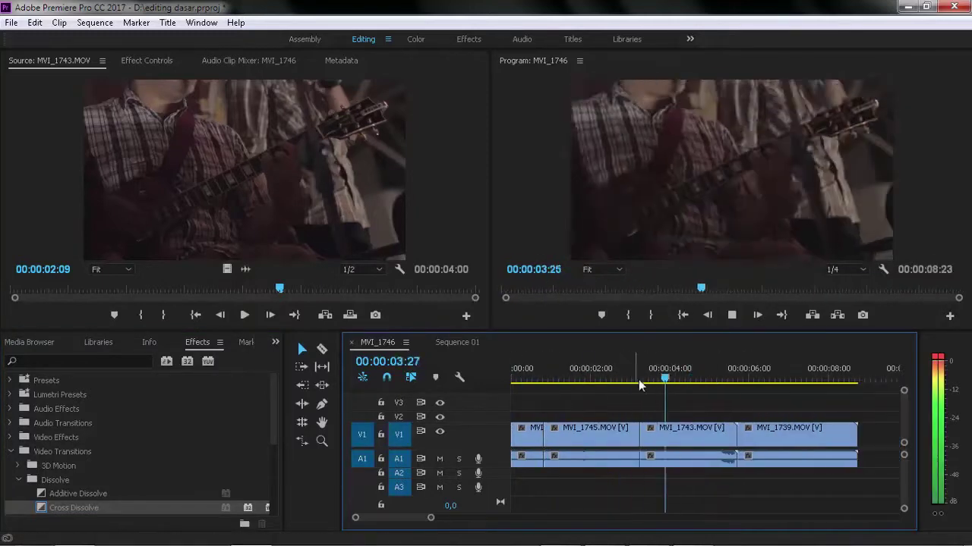
key("space")
key("Home")
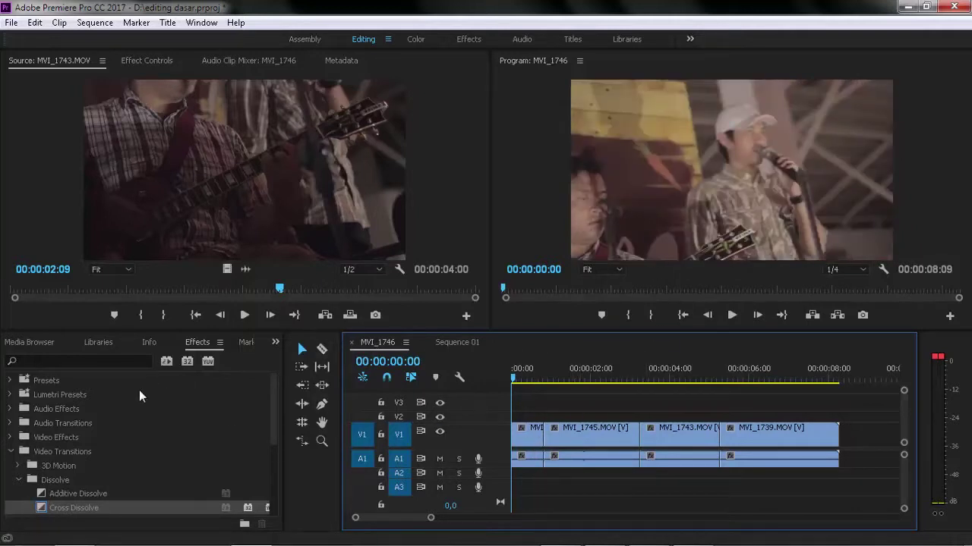
mouse_move(73, 508)
left_mouse_down()
mouse_move(520, 446)
mouse_move(532, 435)
left_mouse_up()
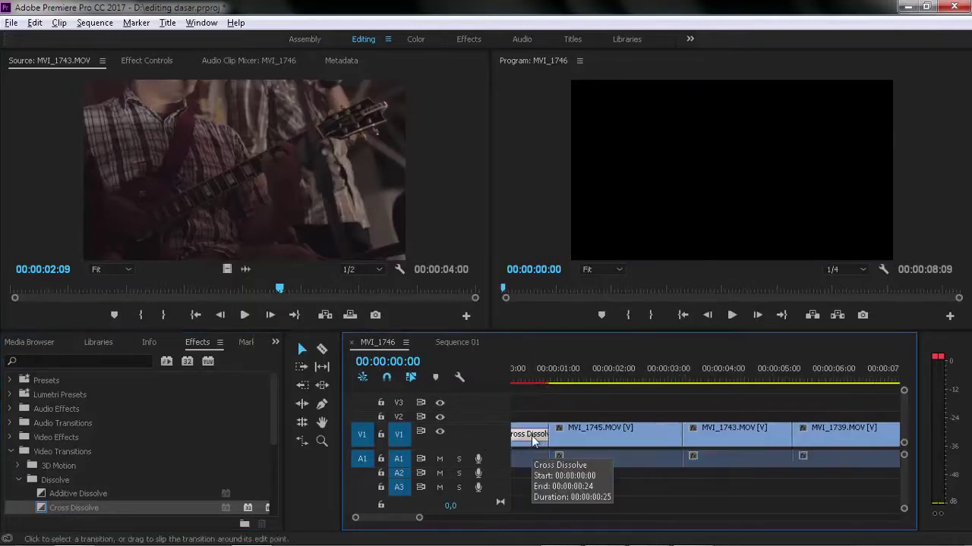
Step: Zoom in and shorten the opening Cross Dissolve to roughly six frames, previewing the result
key("equal")
key("equal")
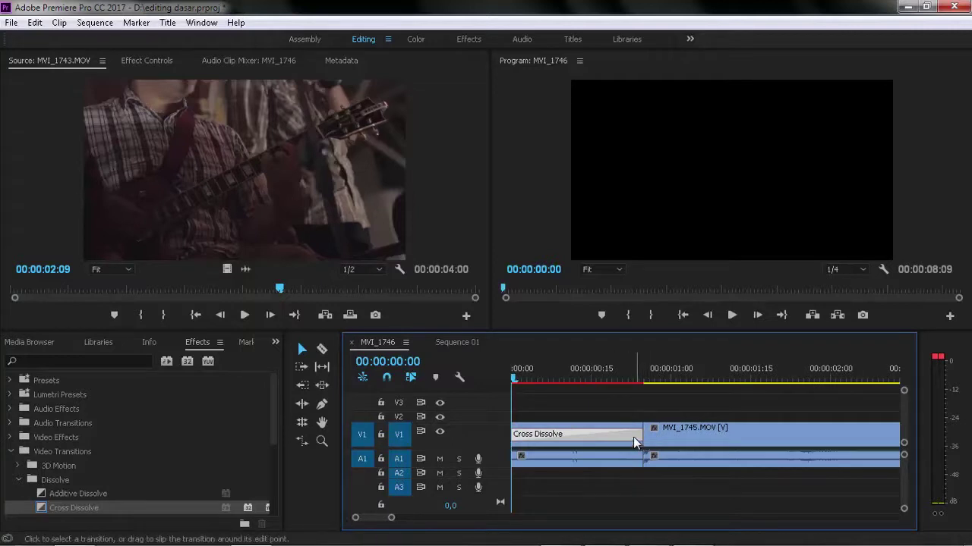
left_click_drag(607, 439, 538, 439)
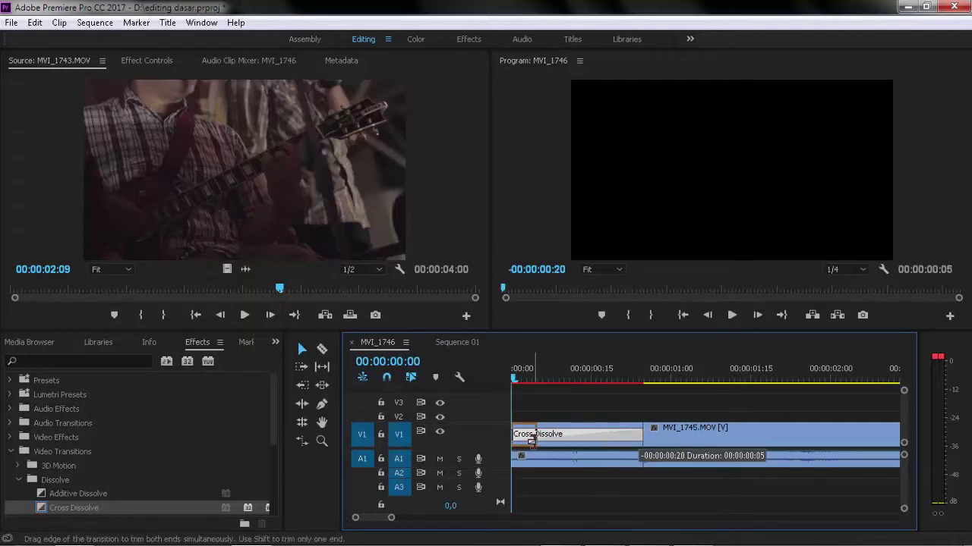
left_click_drag(627, 430, 638, 433)
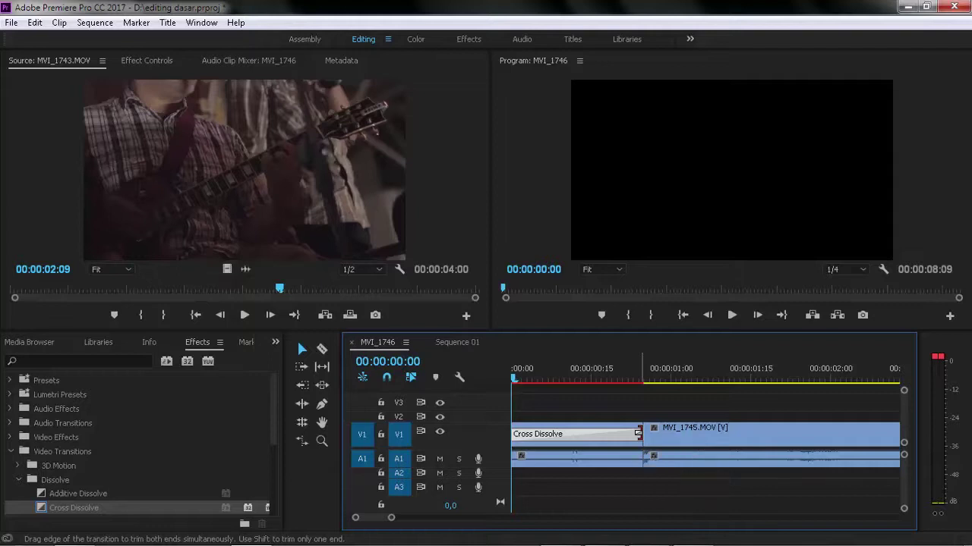
left_click_drag(638, 434, 540, 449)
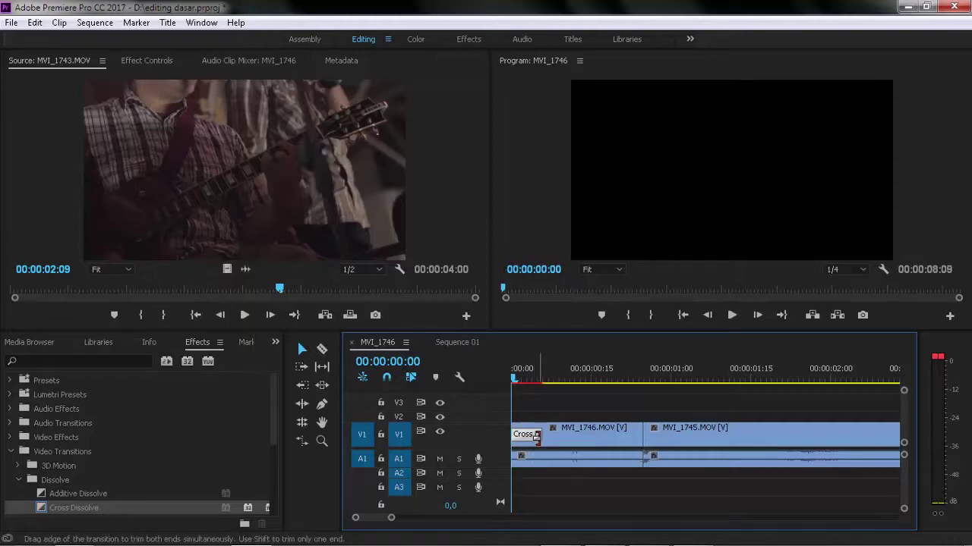
key("space")
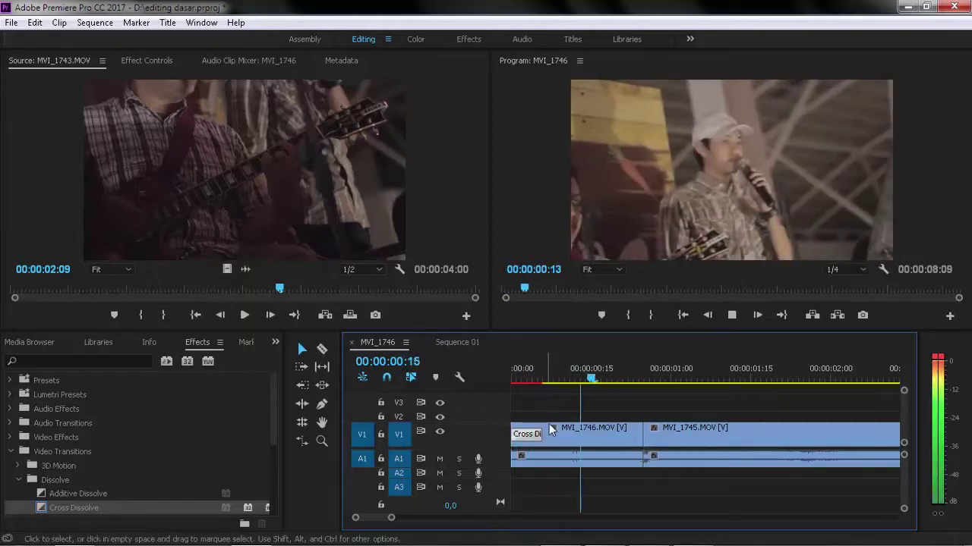
key("space")
left_click_drag(540, 434, 590, 436)
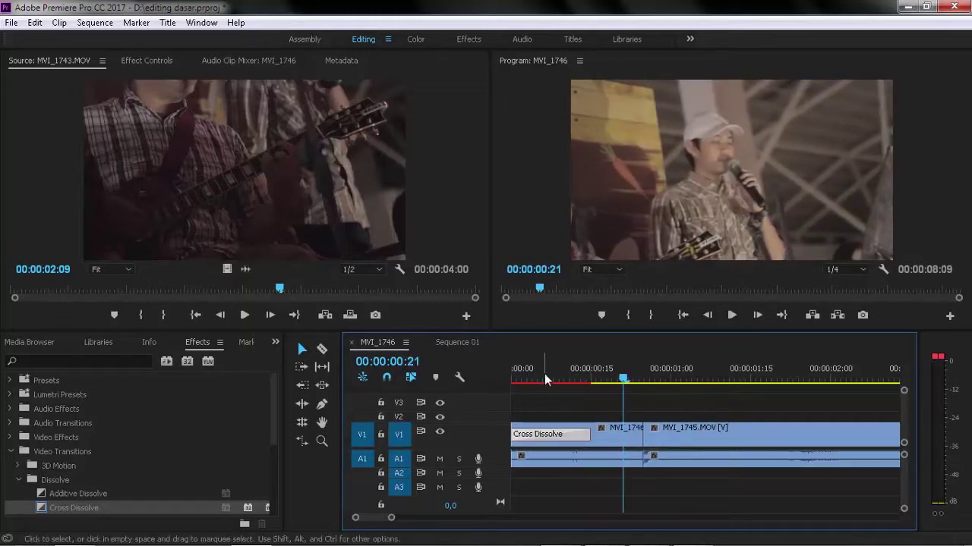
key("Home")
key("space")
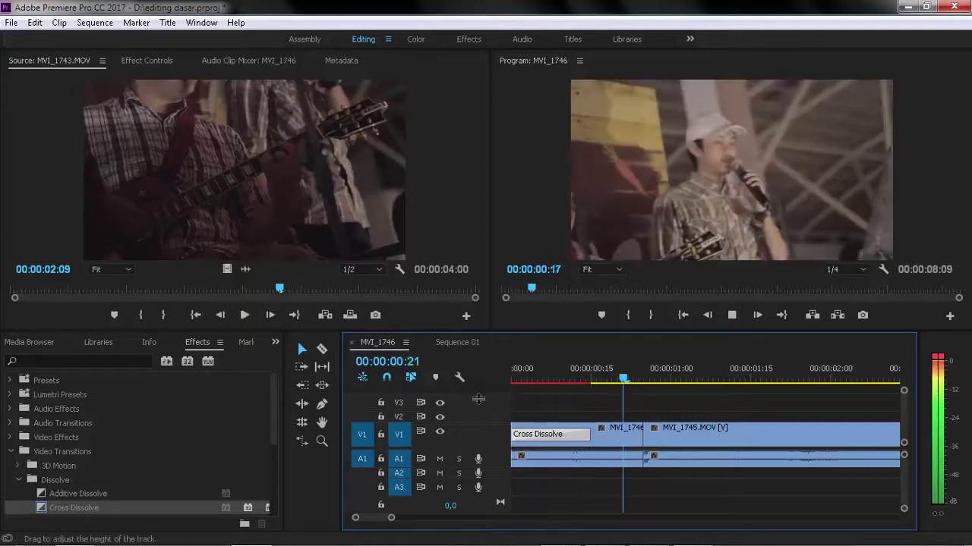
key("space")
Step: Extend MVI_1746 so the sequence runs 00:00:10:02, then play and scrub through it
key("backslash")
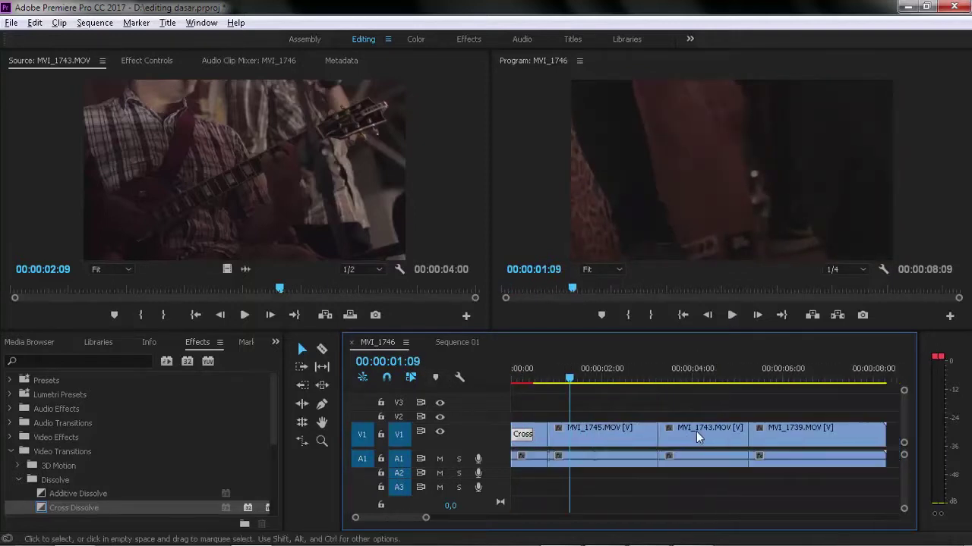
left_click_drag(823, 481, 597, 410)
key("ctrl+z")
key("Home")
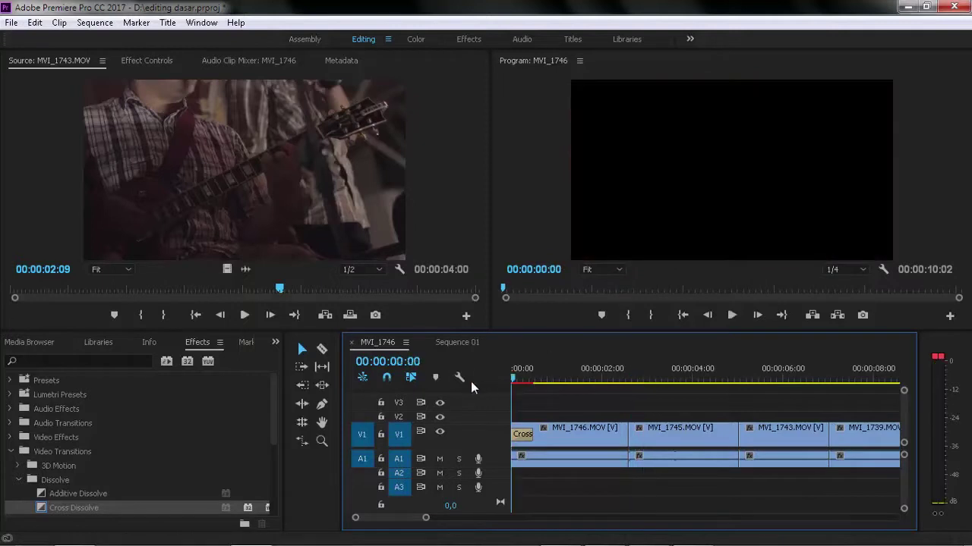
key("space")
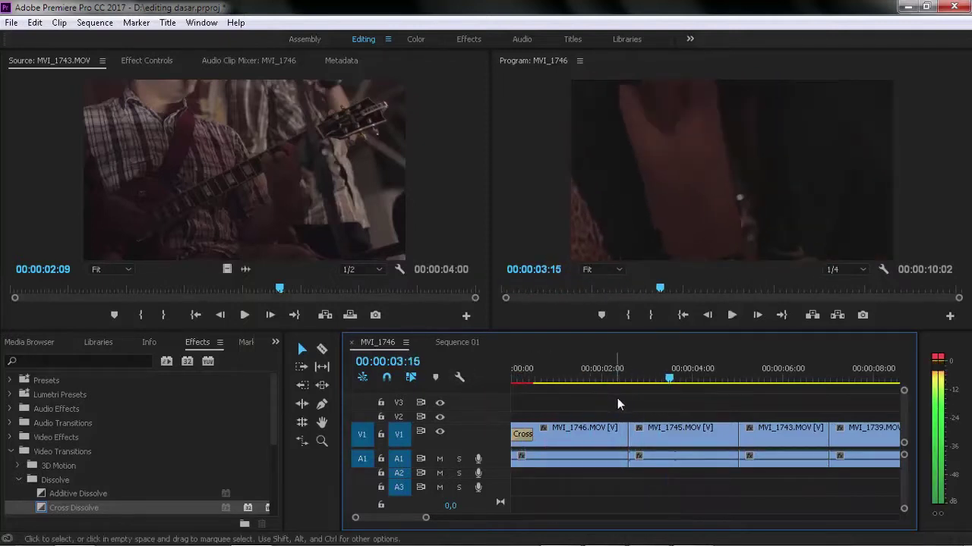
key("space")
left_click(578, 384)
left_click_drag(579, 383, 620, 390)
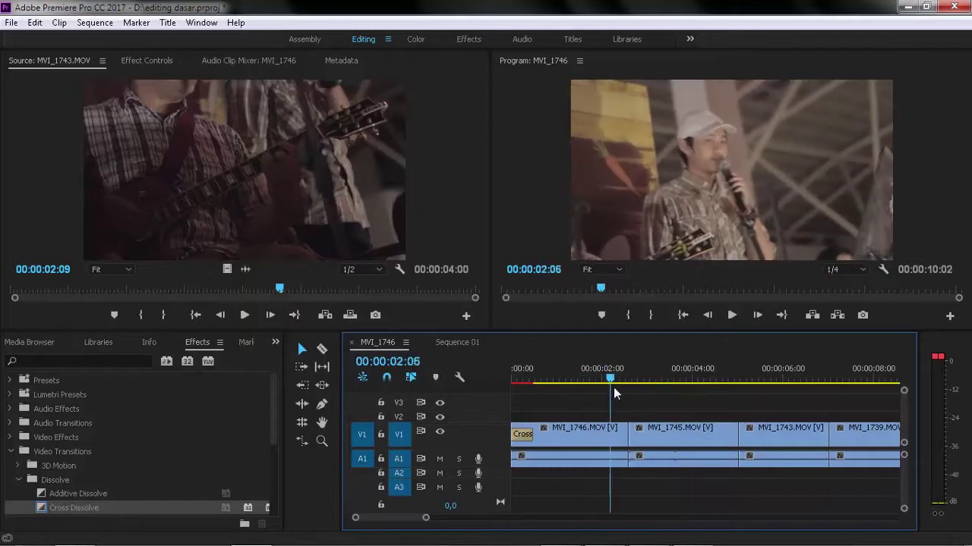
left_click(86, 494)
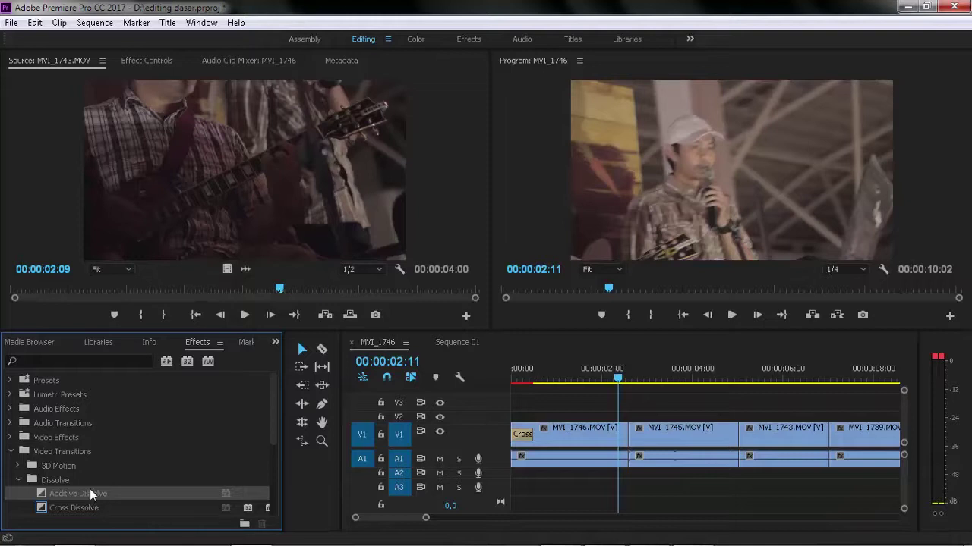
Step: Place Additive Dissolve at the MVI_1746/MVI_1745 cut and Cross Dissolve at MVI_1745/MVI_1743, previewing each
left_click_drag(91, 491, 633, 447)
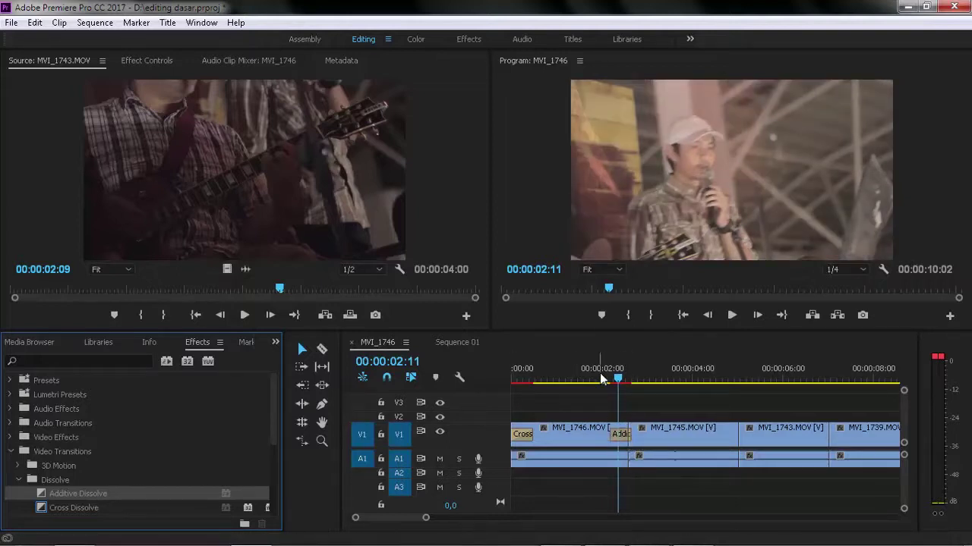
left_click(598, 373)
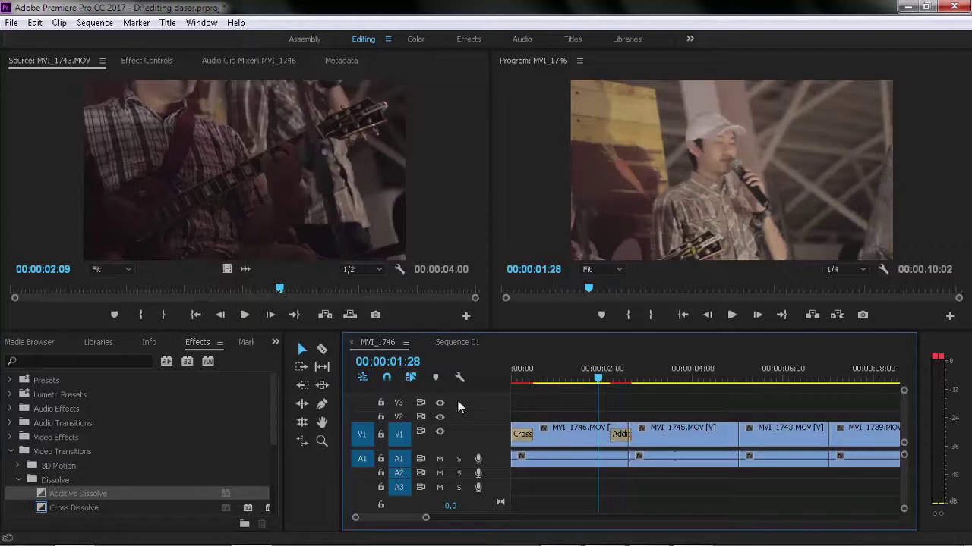
key("space")
key("space")
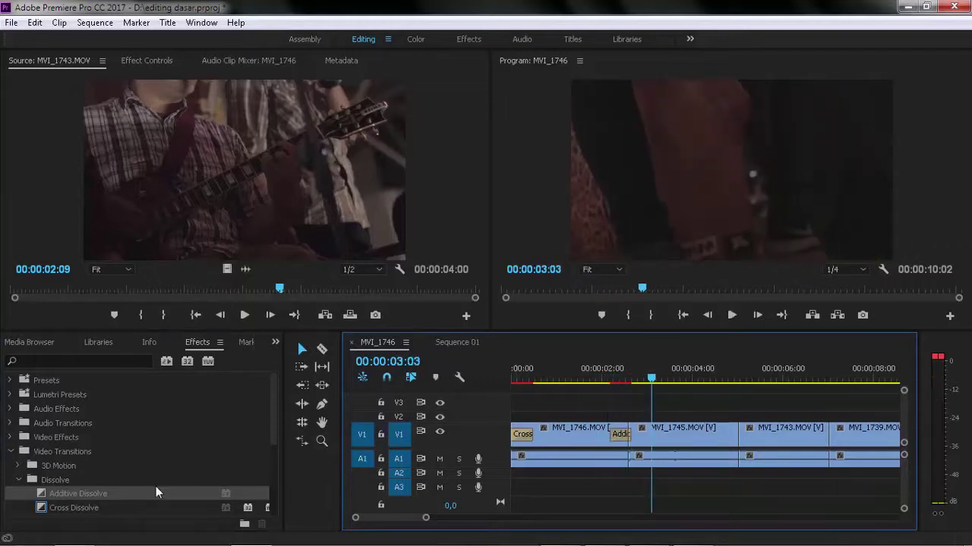
left_click(103, 507)
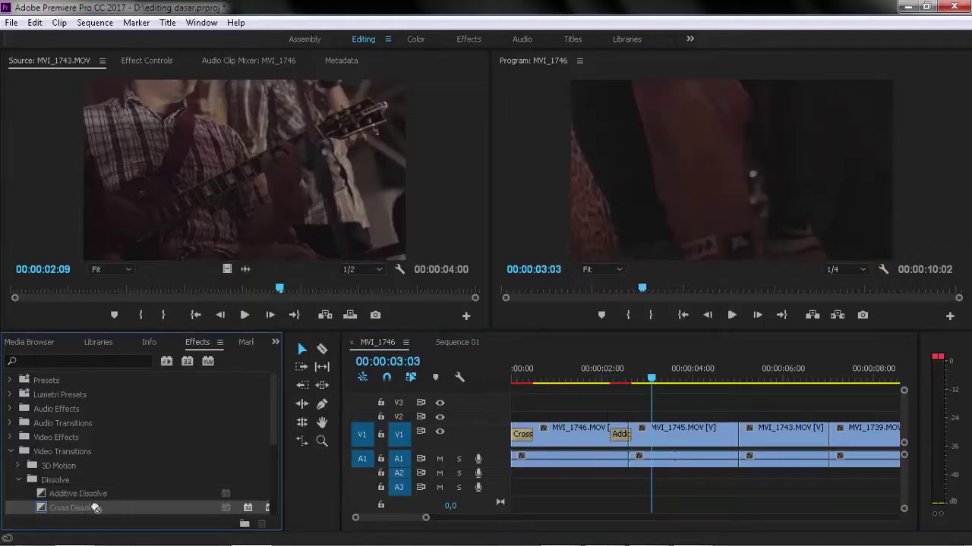
left_click_drag(95, 508, 738, 437)
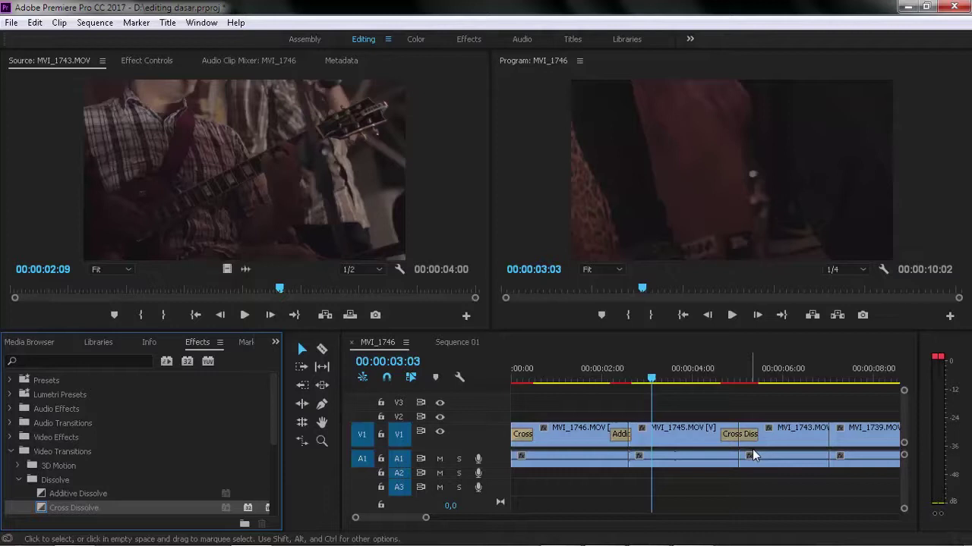
key("space")
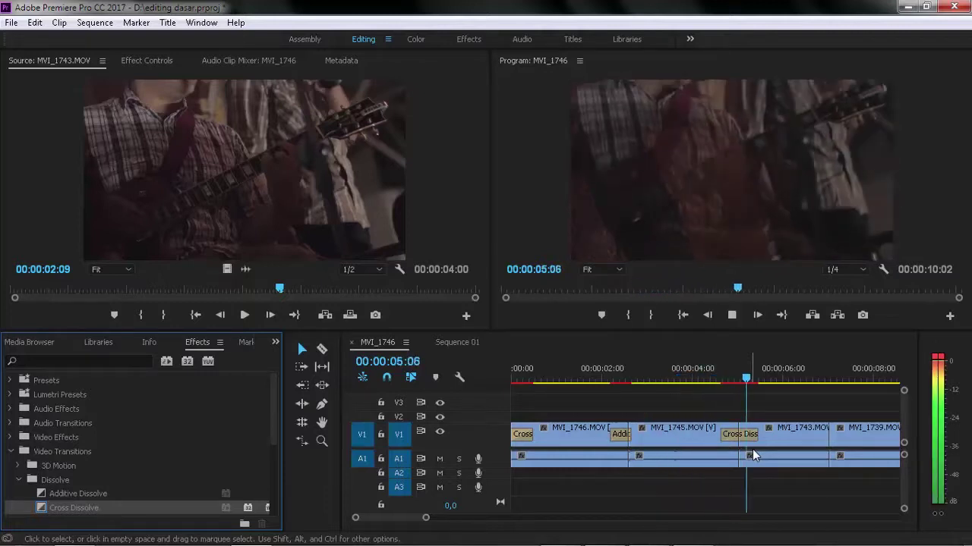
key("space")
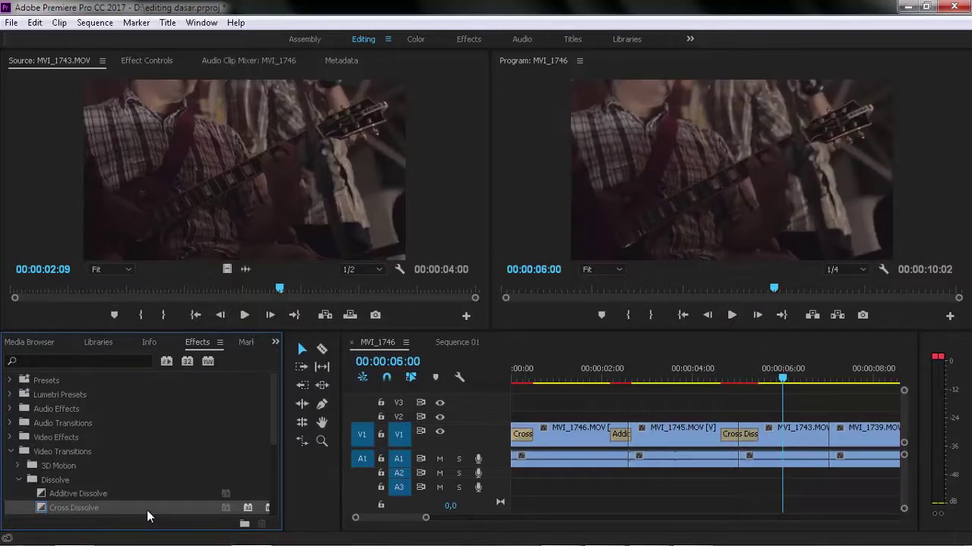
Step: Reveal Video Transitions > Slide, drop Band Slide on the MVI_1743/MVI_1739 cut, and preview it
scroll(759, 446, "down", 5)
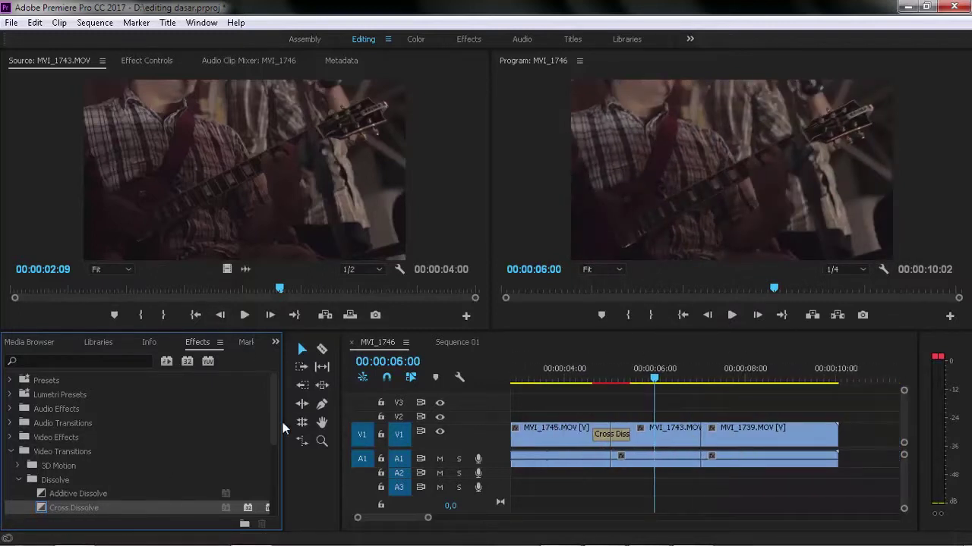
left_click_drag(270, 423, 273, 502)
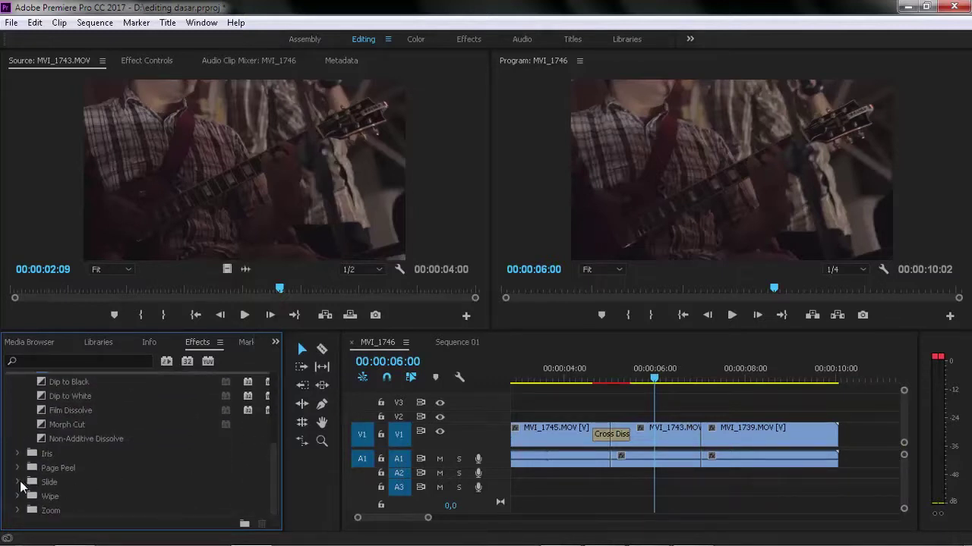
left_click(18, 483)
left_click(84, 496)
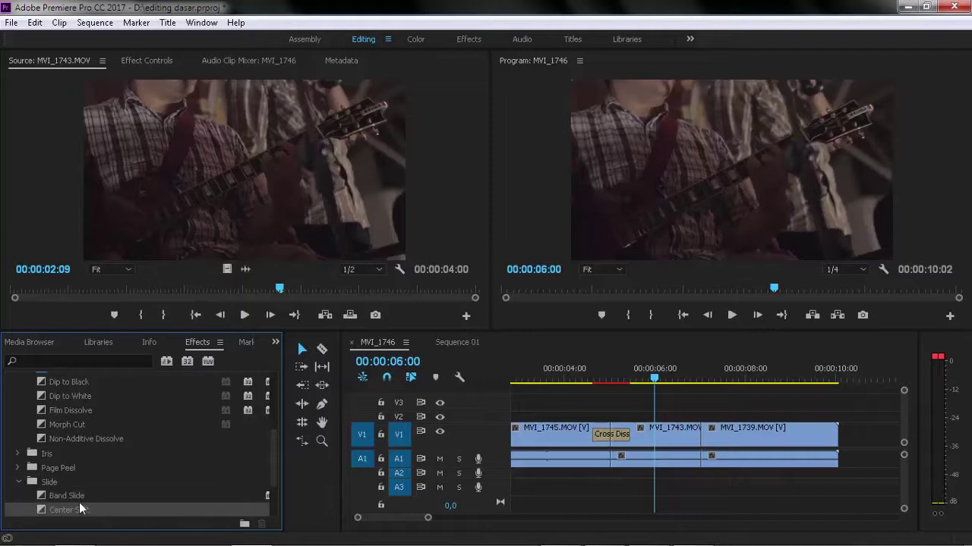
left_click_drag(73, 497, 711, 444)
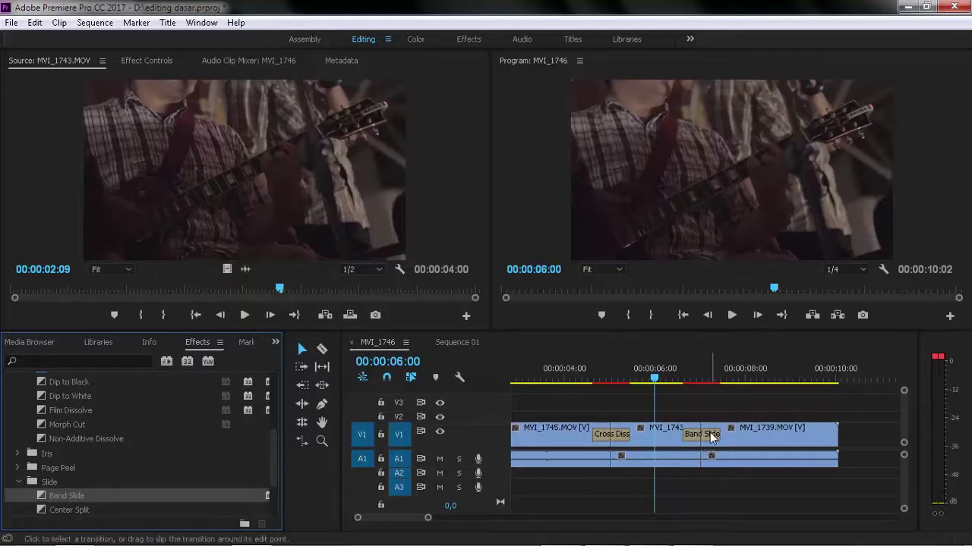
key("space")
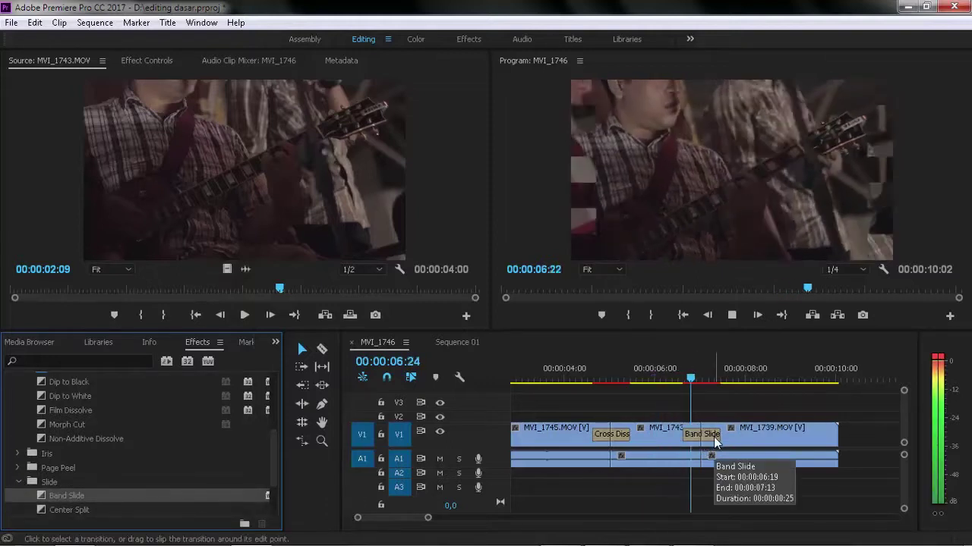
key("space")
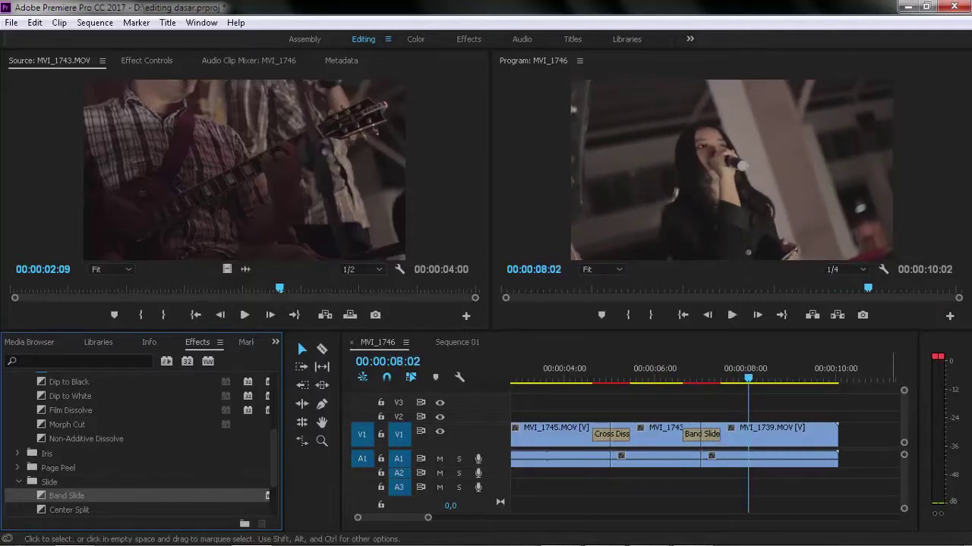
left_click_drag(389, 517, 370, 519)
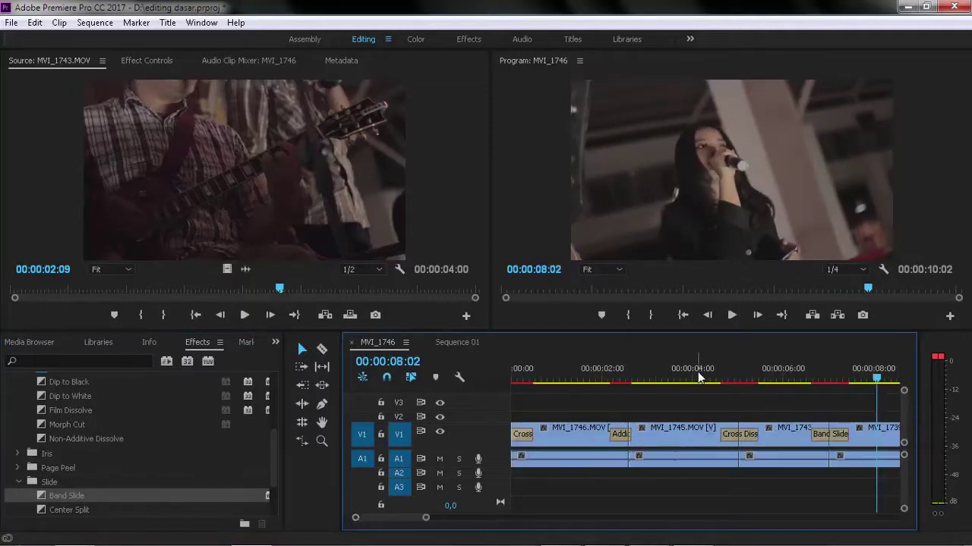
left_click_drag(699, 372, 425, 385)
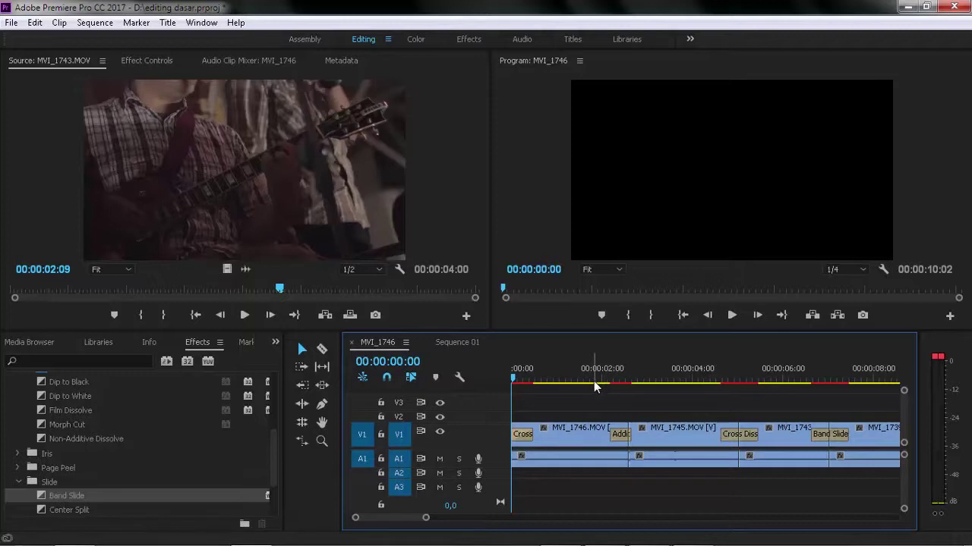
Step: Start rendering previews, cancel partway, then play the four-clip montage from the beginning
key("Return")
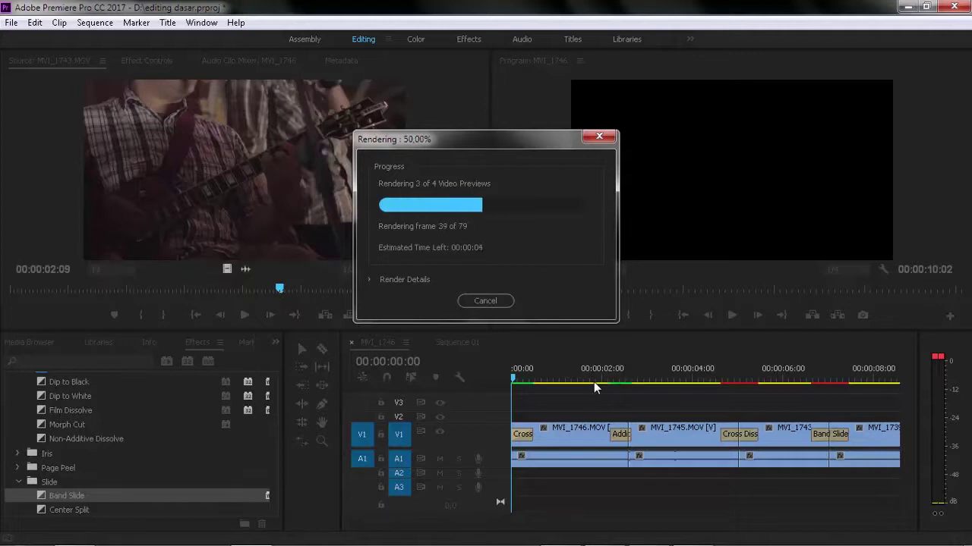
left_click(486, 297)
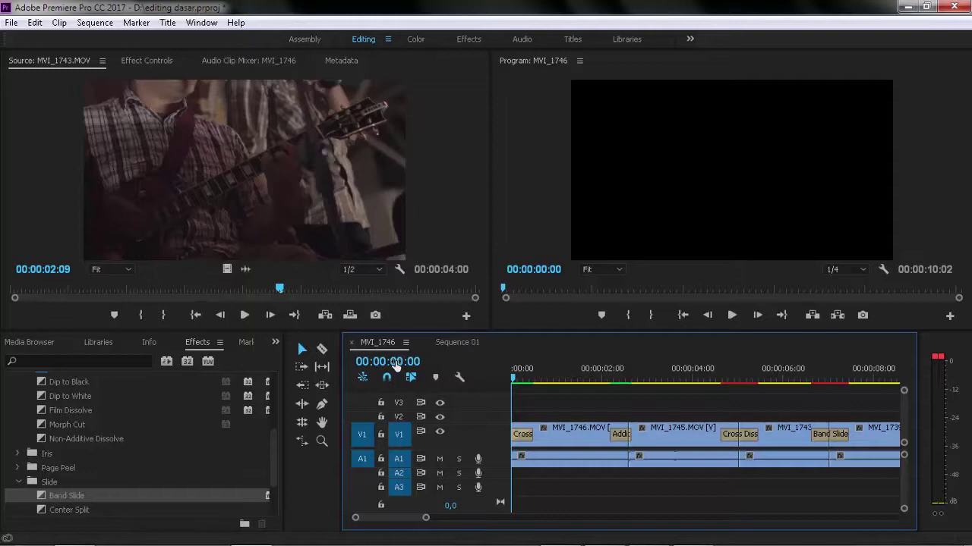
key("space")
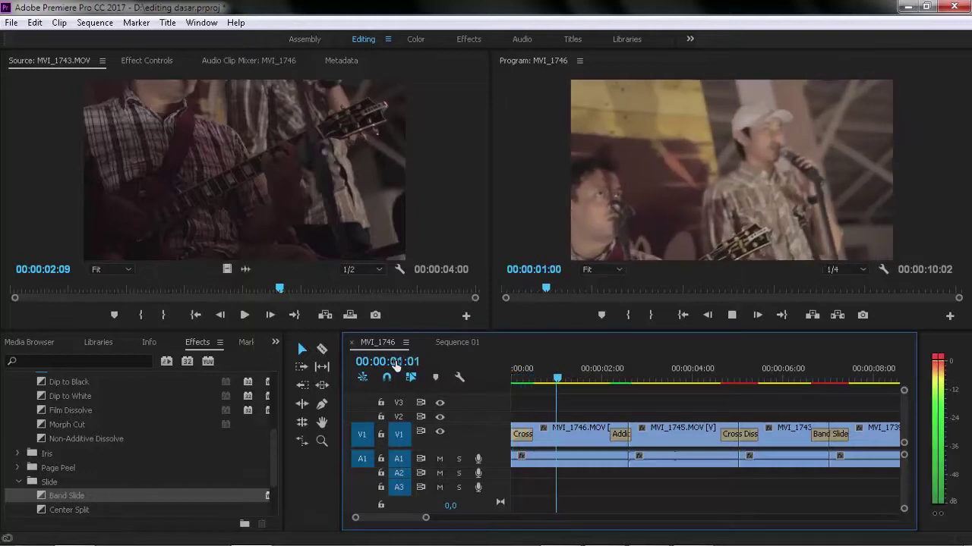
key("space")
key("Home")
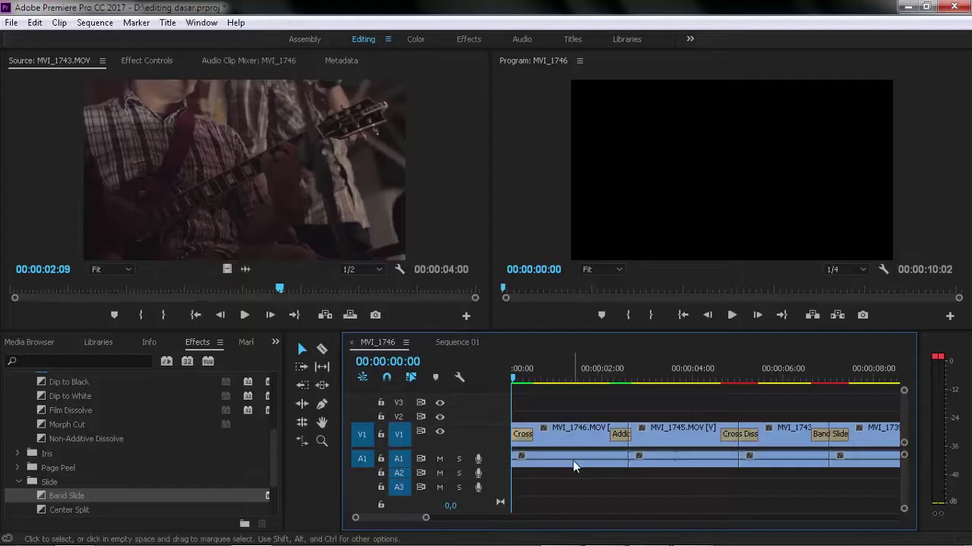
Step: Mute track A1 and move MVI_1745's audio clip down onto track A3
left_click(607, 434)
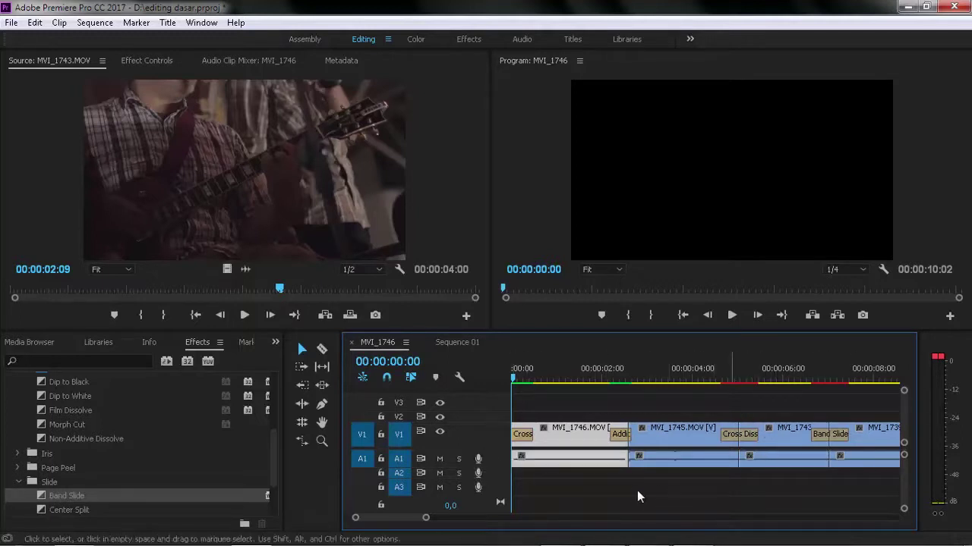
left_click(441, 460)
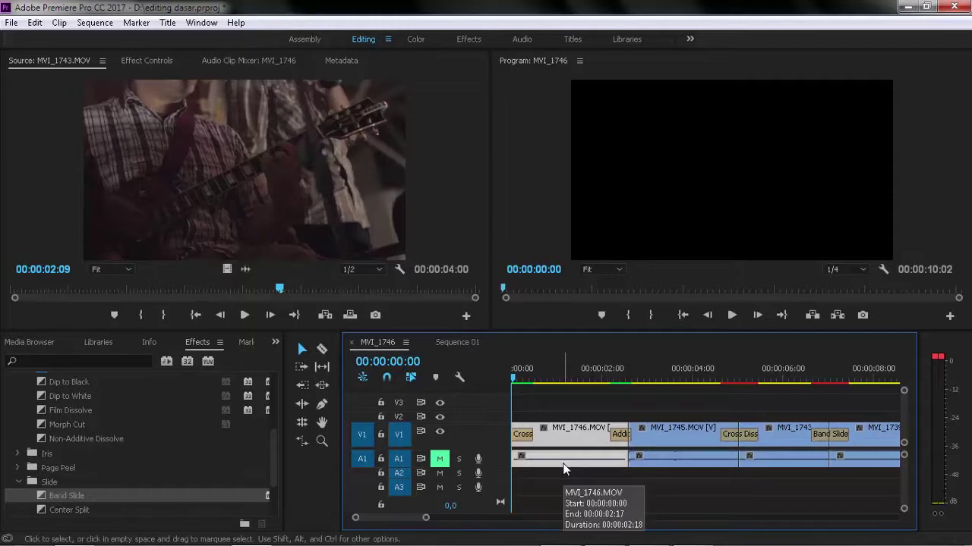
left_click_drag(651, 457, 659, 492)
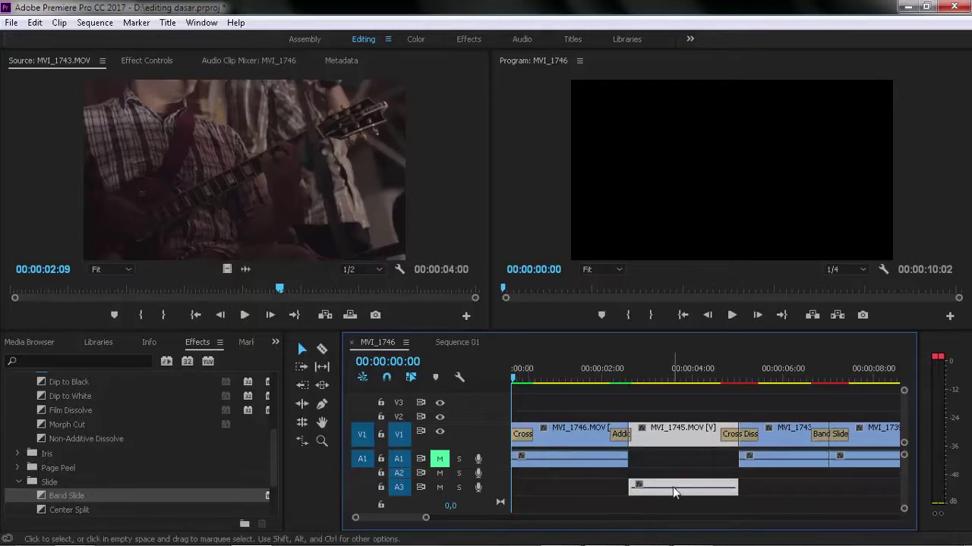
Step: Play the sequence to check the audio, then solo one audio track
key("space")
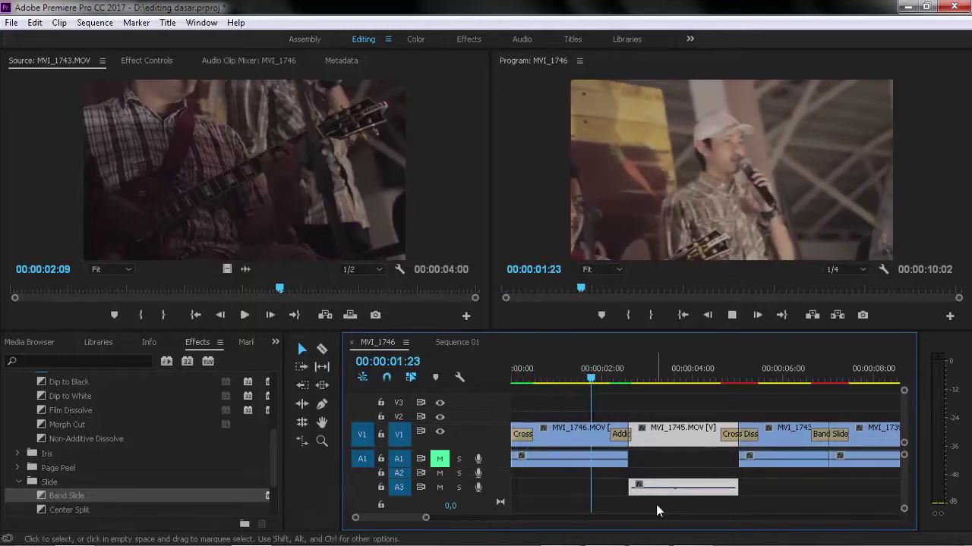
key("space")
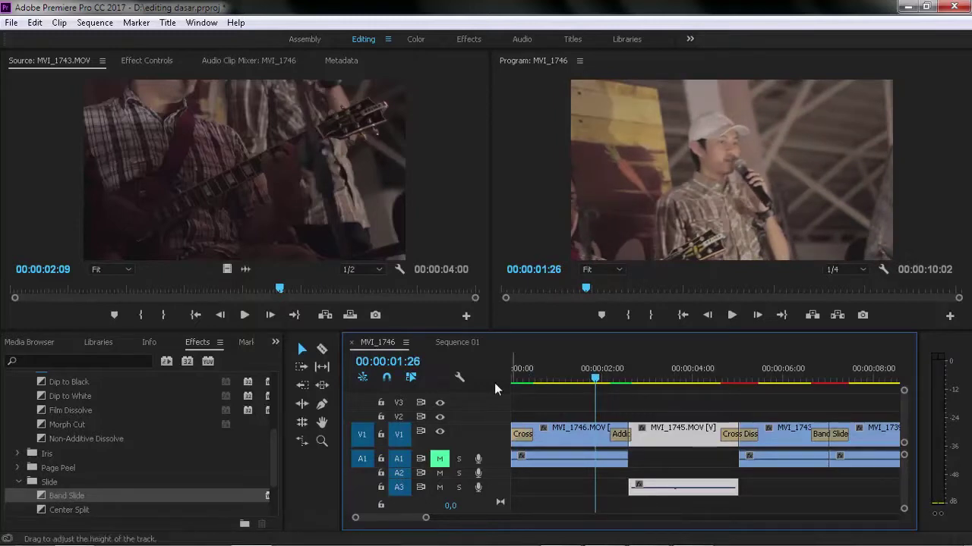
left_click(512, 378)
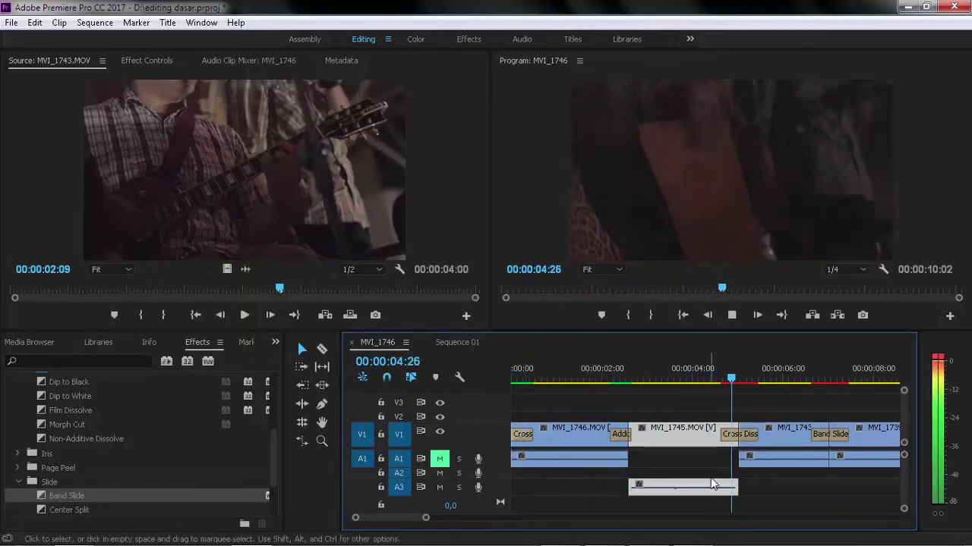
key("space")
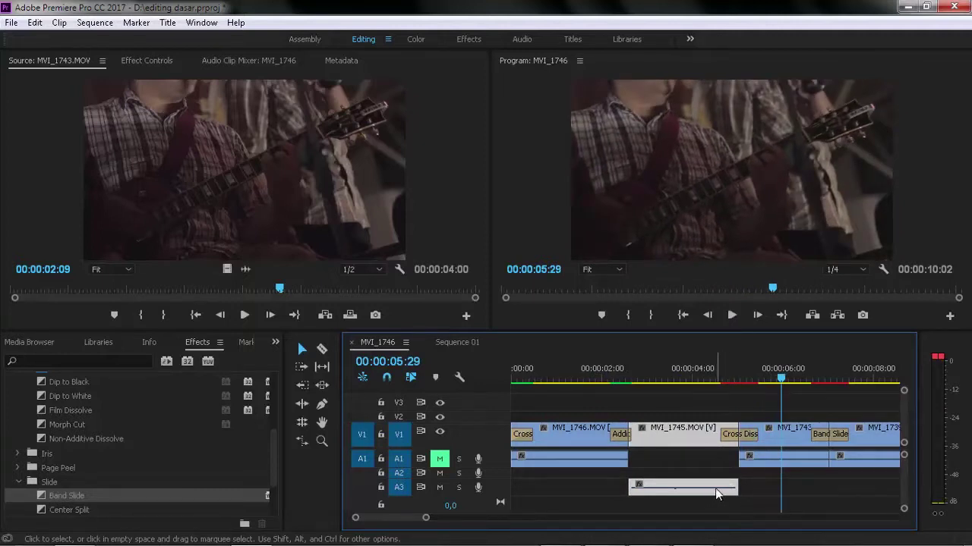
left_click(459, 473)
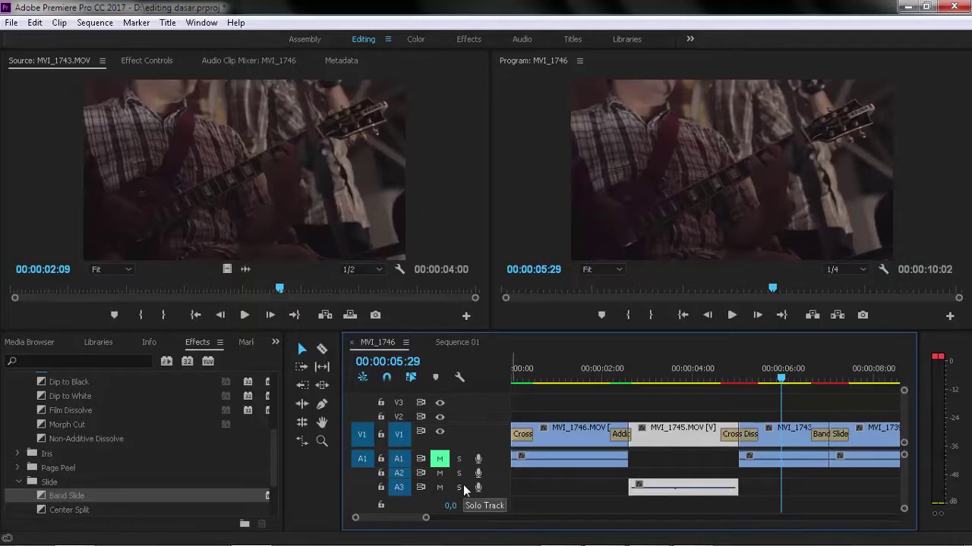
Step: Move MVI_1745's audio up to track A2 and solo A2 instead of A3
left_click(459, 487)
left_click_drag(689, 487, 689, 475)
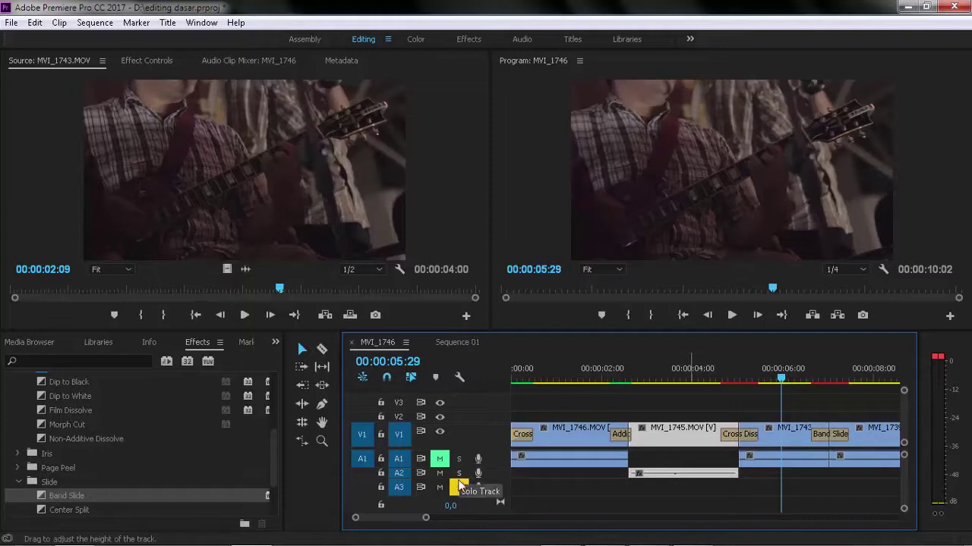
left_click(458, 487)
left_click(458, 472)
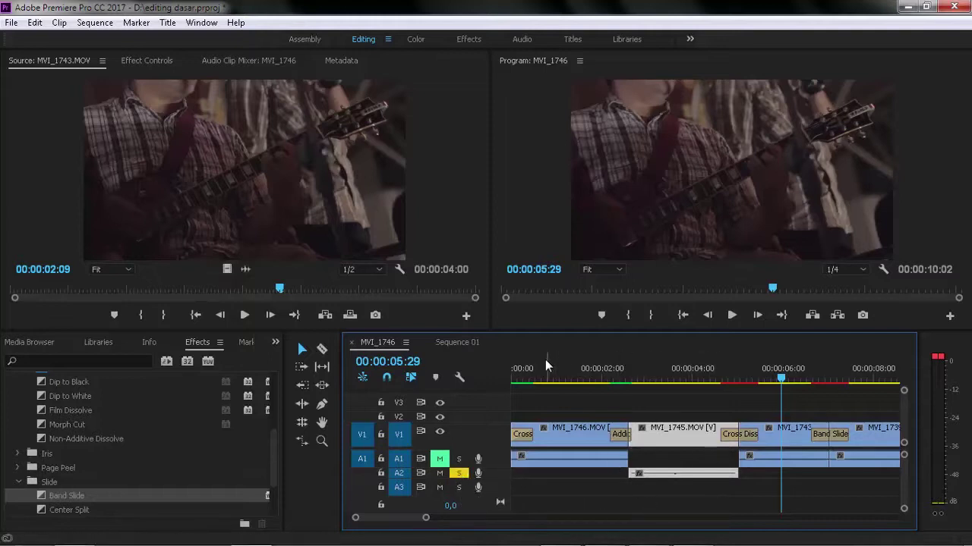
Step: Play the sequence from the start, stopping at the Band Slide transition
left_click(513, 369)
key("space")
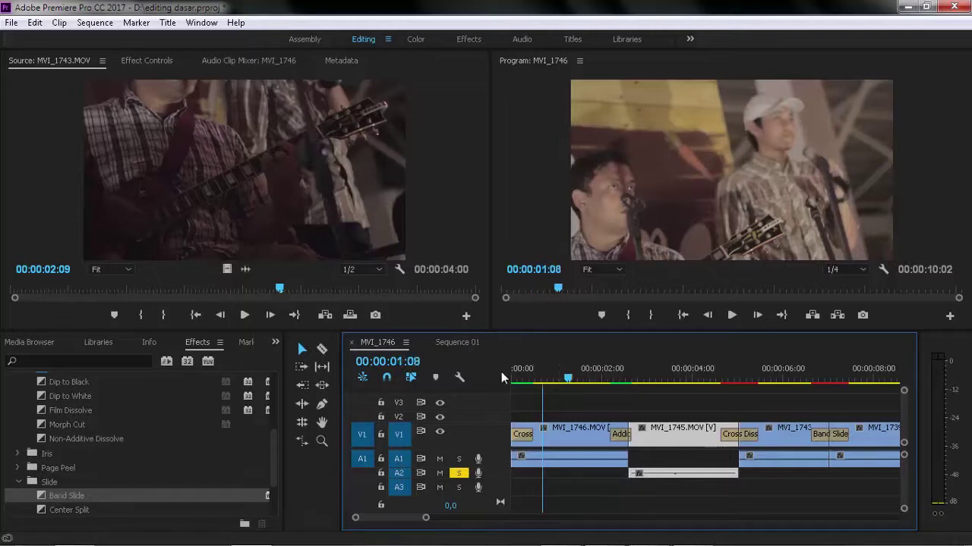
key("Home")
key("space")
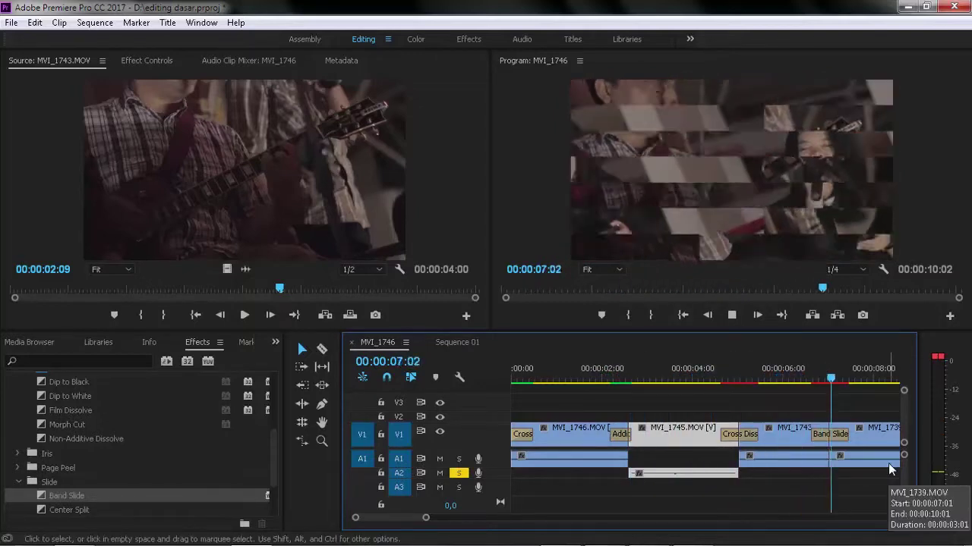
left_click(582, 366)
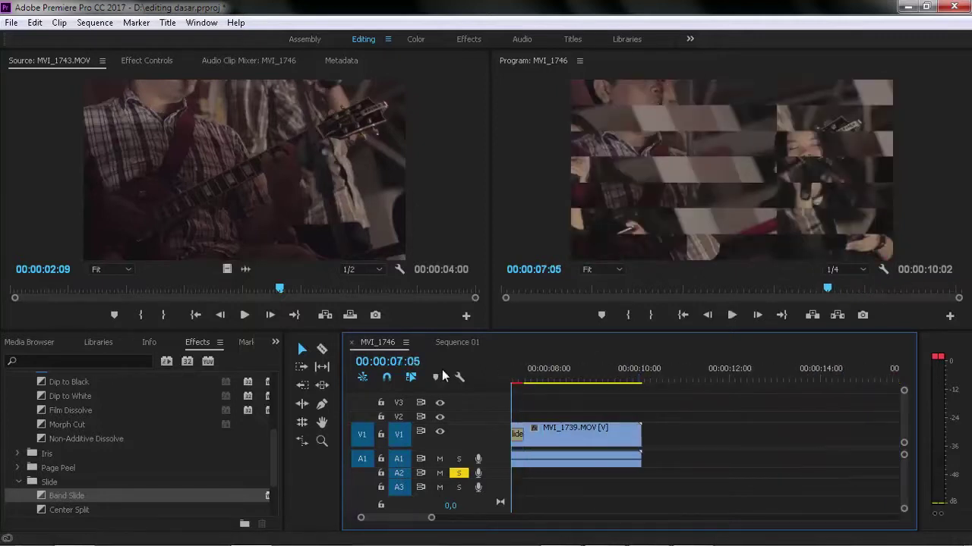
Step: Deselect MVI_1745, return to the start, and drop its audio into the A1 gap
scroll(577, 387, "up", 5)
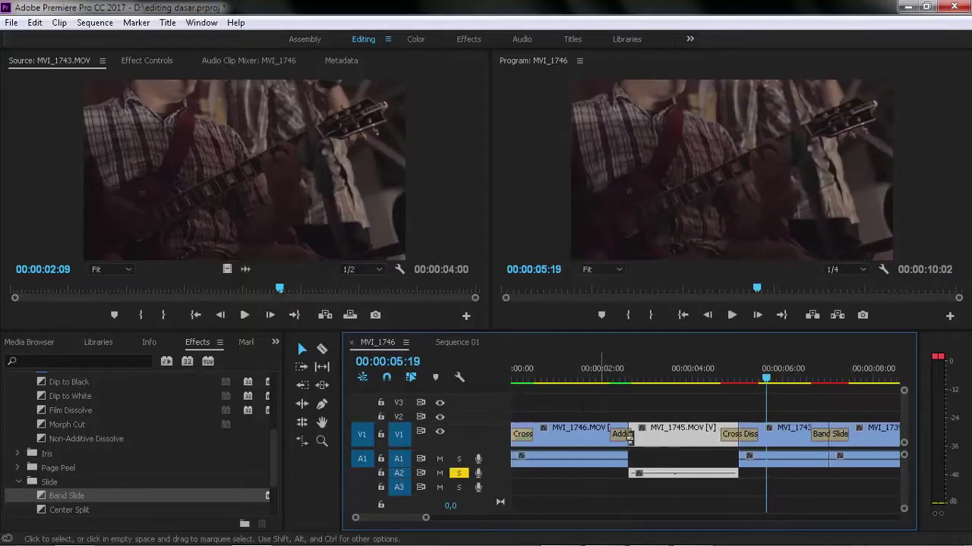
left_click(537, 392)
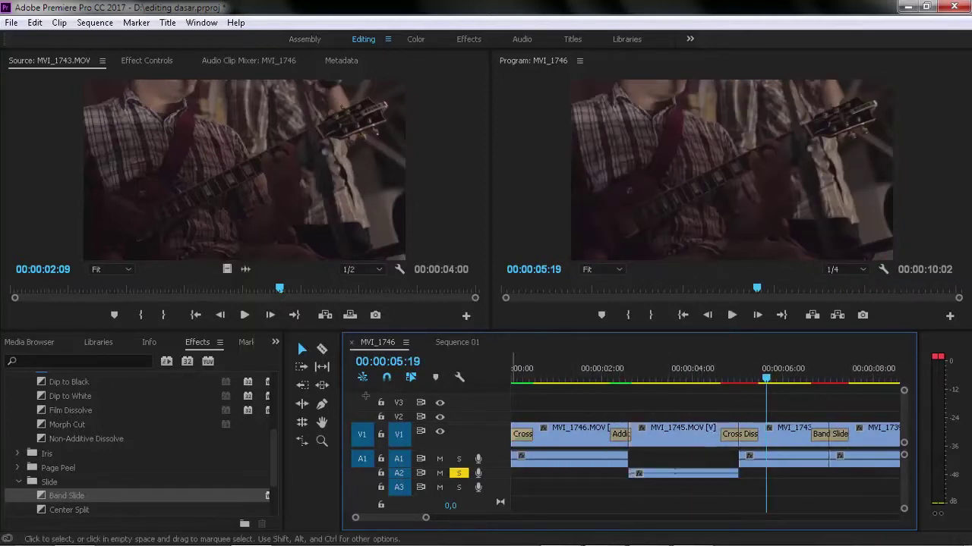
key("Home")
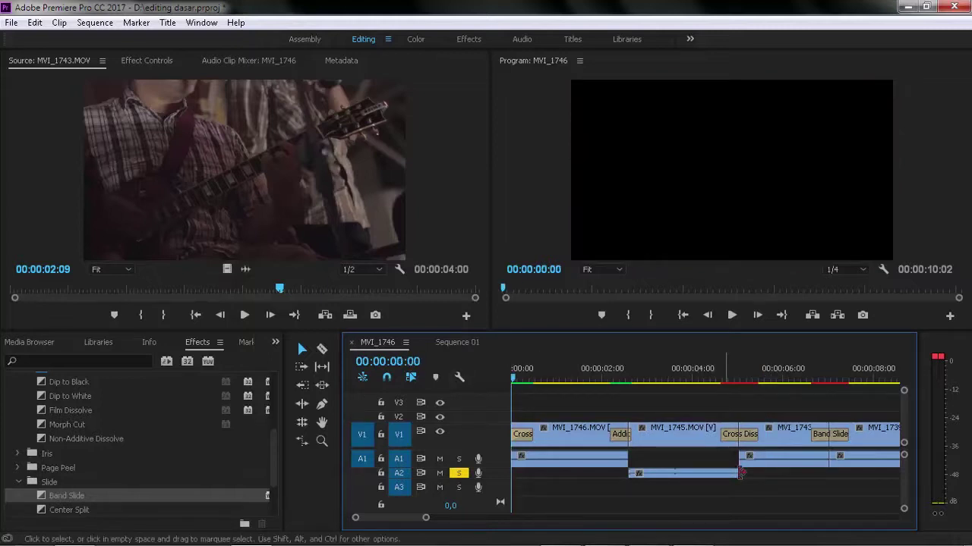
left_click_drag(723, 474, 721, 458)
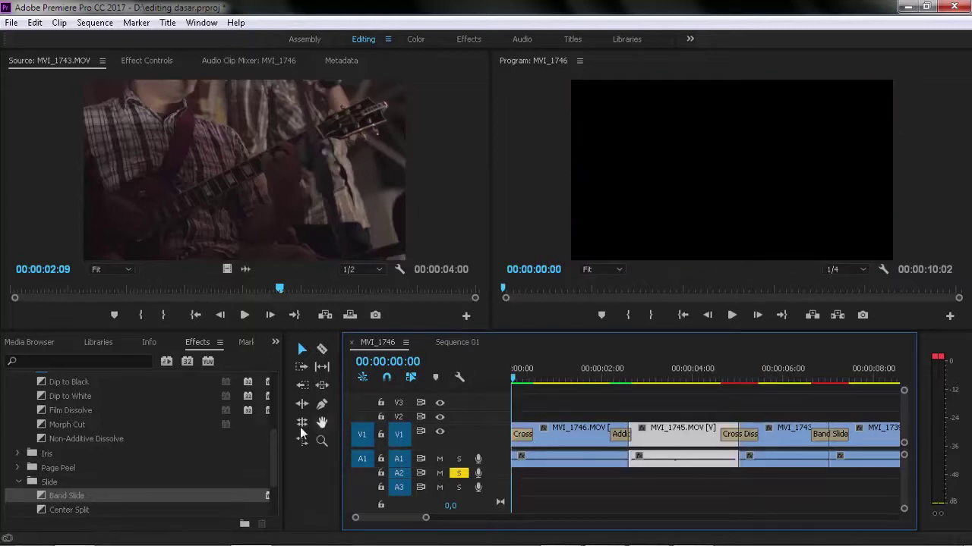
left_click_drag(271, 439, 272, 472)
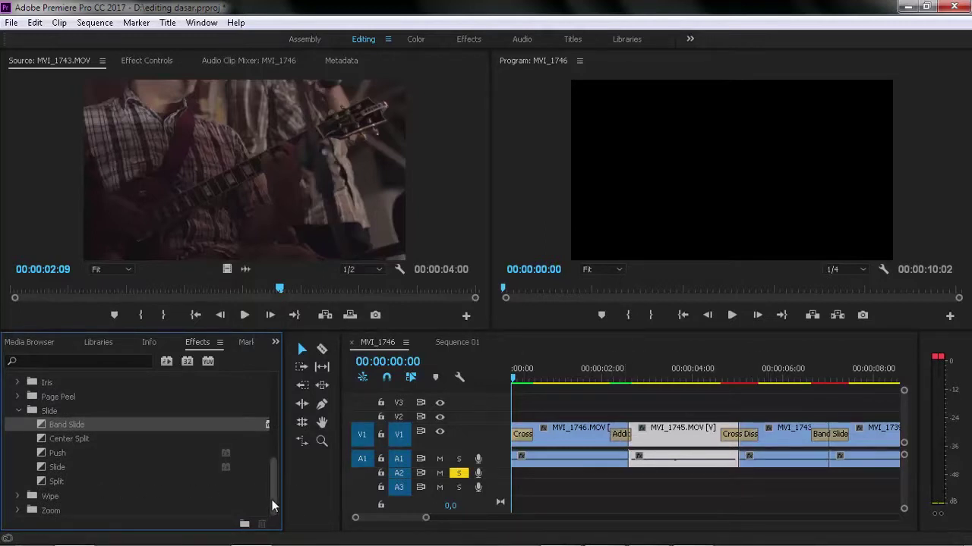
Step: Collapse Video Transitions in the Effects panel and expand the audio effects group
left_click_drag(271, 500, 272, 415)
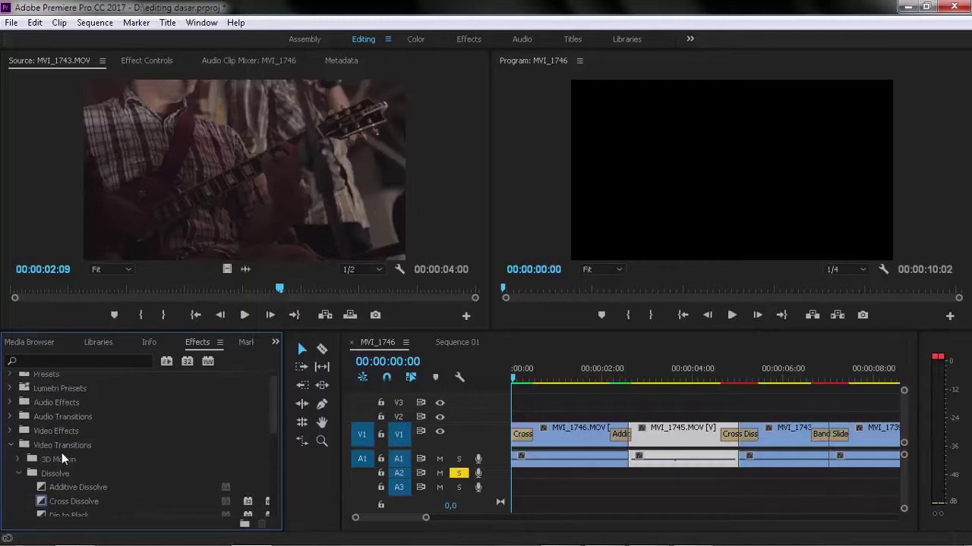
left_click(9, 445)
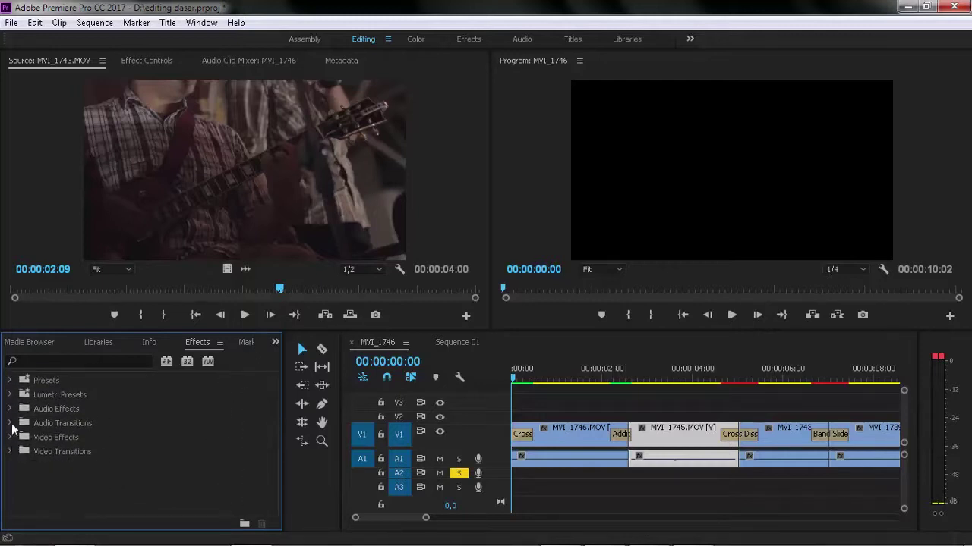
left_click(11, 410)
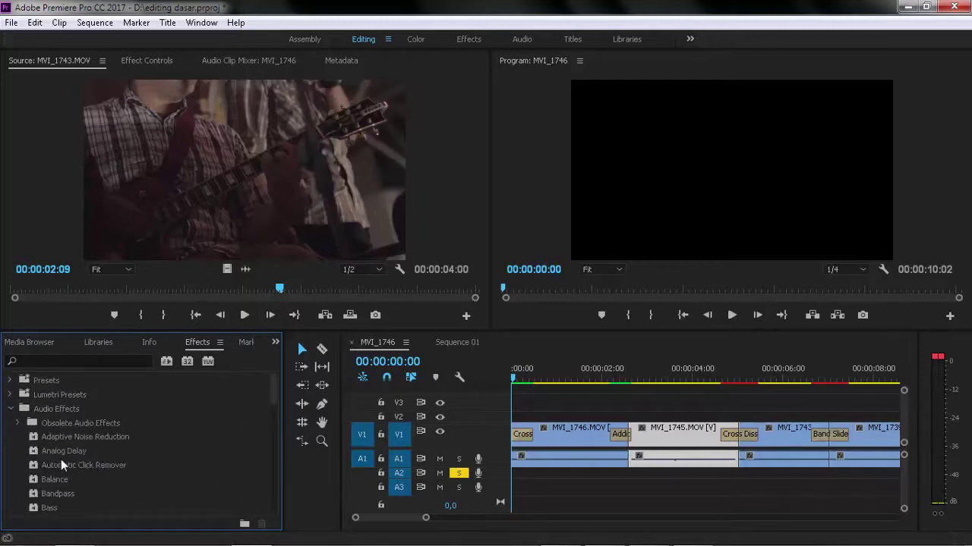
Step: Expand Audio Transitions > Crossfade and select Constant Gain
scroll(59, 504, "down", 1)
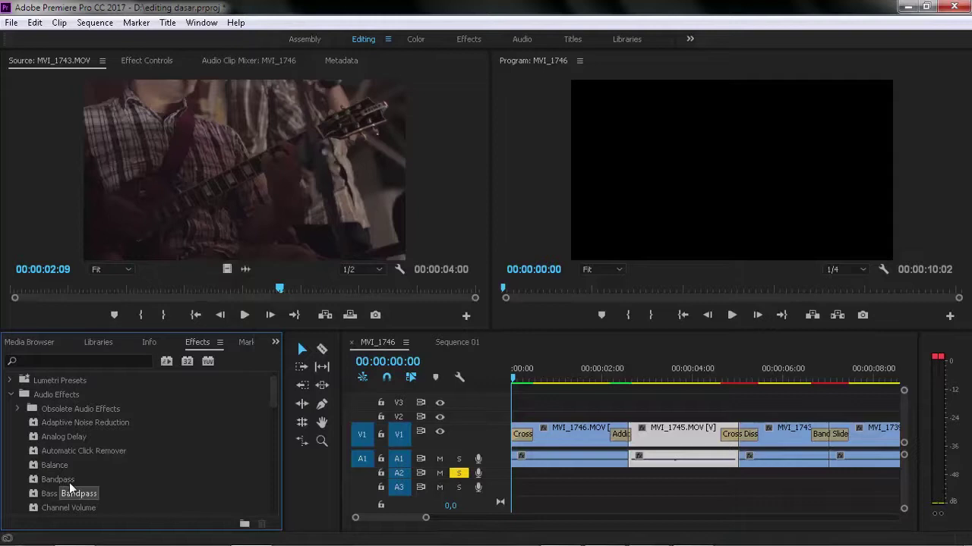
scroll(80, 487, "down", 1)
scroll(83, 487, "down", 1)
scroll(87, 490, "down", 1)
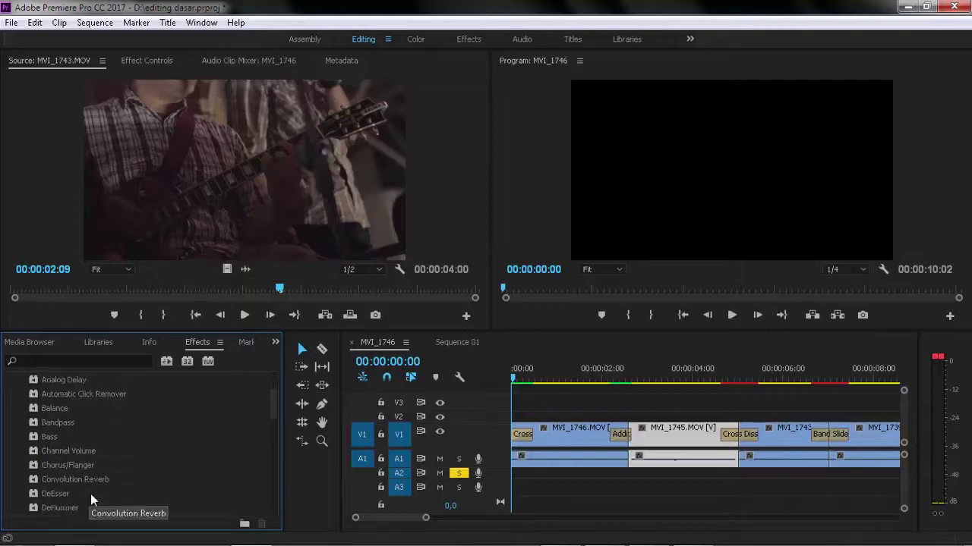
scroll(90, 495, "down", 2)
scroll(90, 494, "down", 3)
scroll(91, 494, "down", 4)
scroll(89, 491, "down", 7)
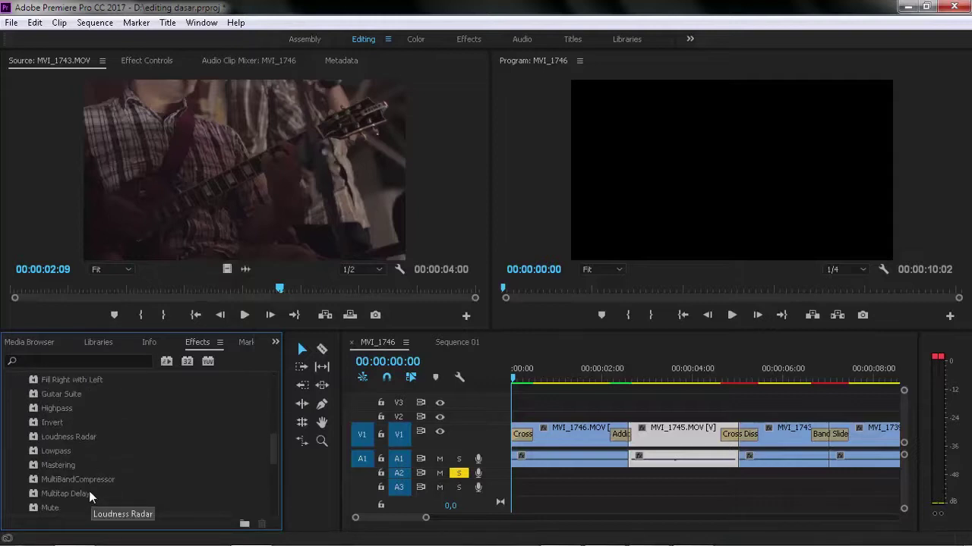
scroll(89, 490, "down", 7)
scroll(85, 487, "down", 8)
scroll(79, 484, "down", 5)
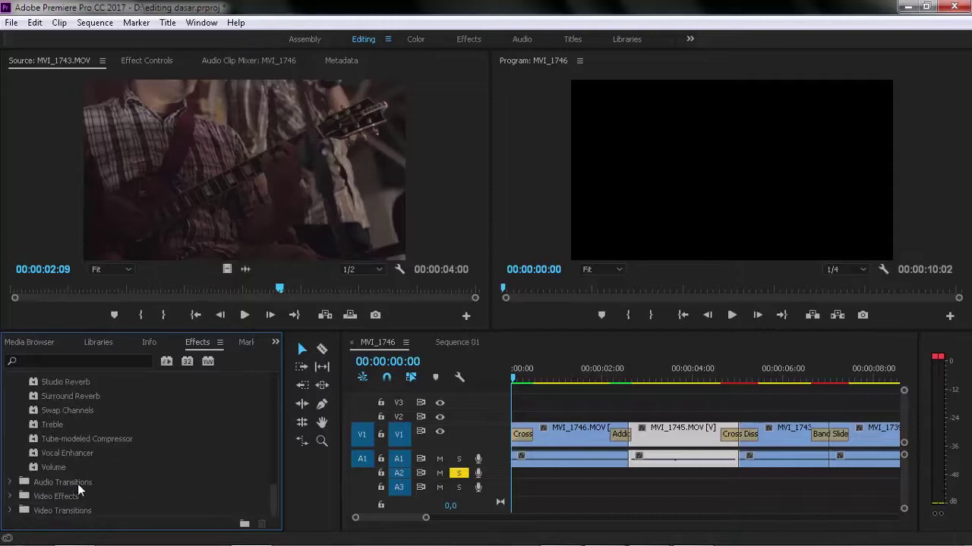
left_click(10, 482)
left_click(18, 496)
left_click(83, 513)
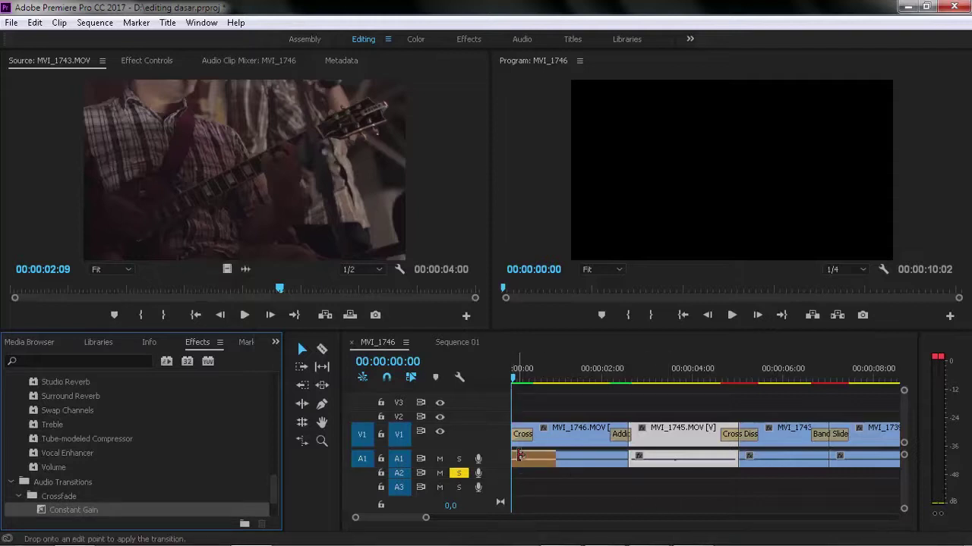
Step: Put Constant Gain at A1's audio start and a Cross Dissolve ('dissol' search) at MVI_1739's end
left_click_drag(99, 510, 531, 458)
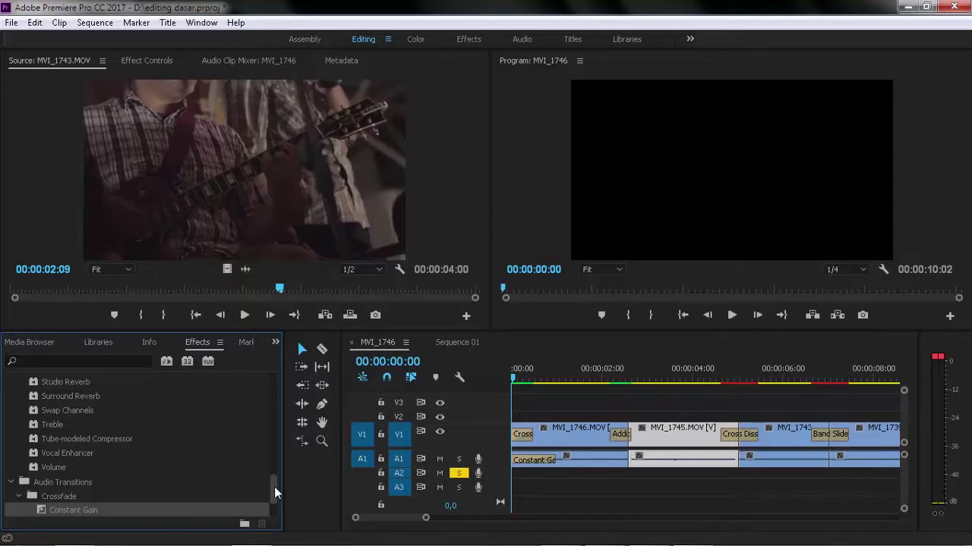
scroll(274, 492, "up", 1)
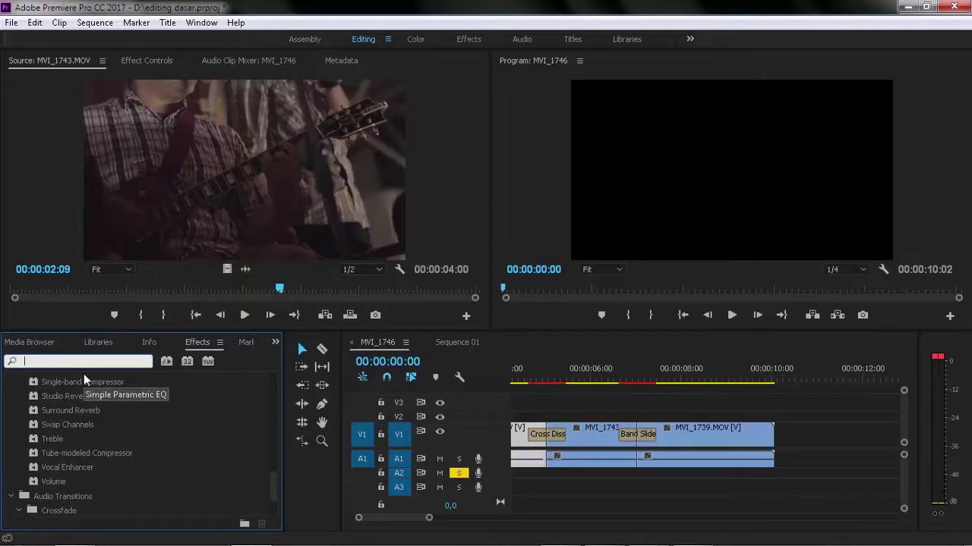
type("diss")
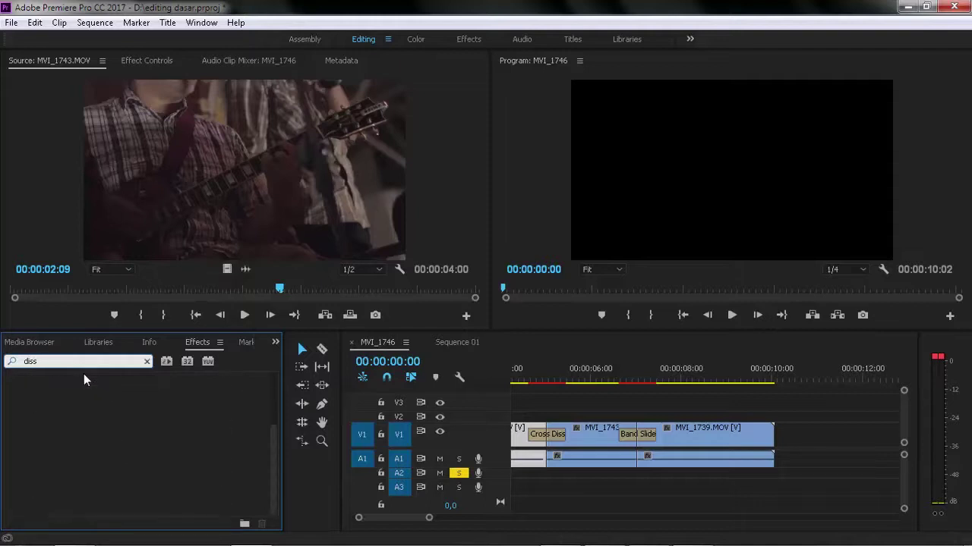
type("ol")
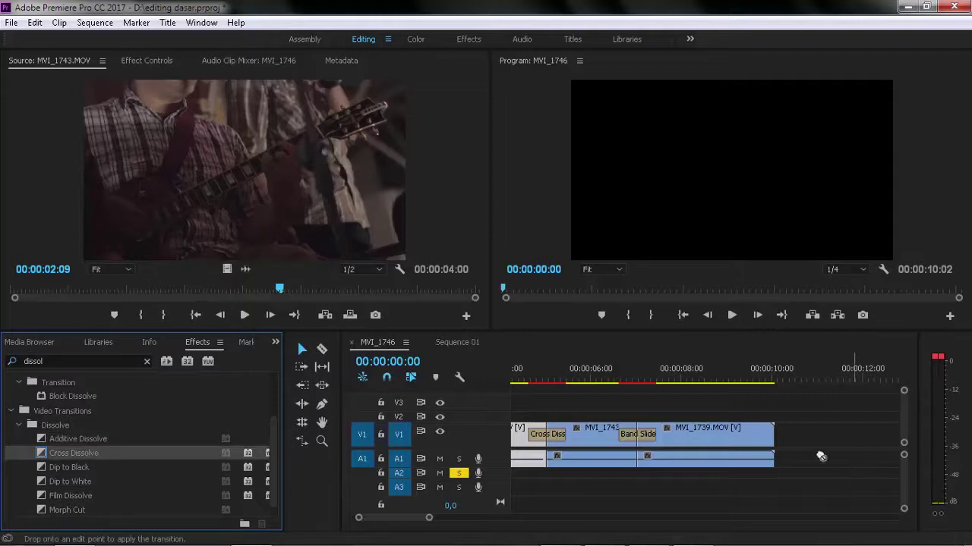
left_click_drag(86, 447, 767, 435)
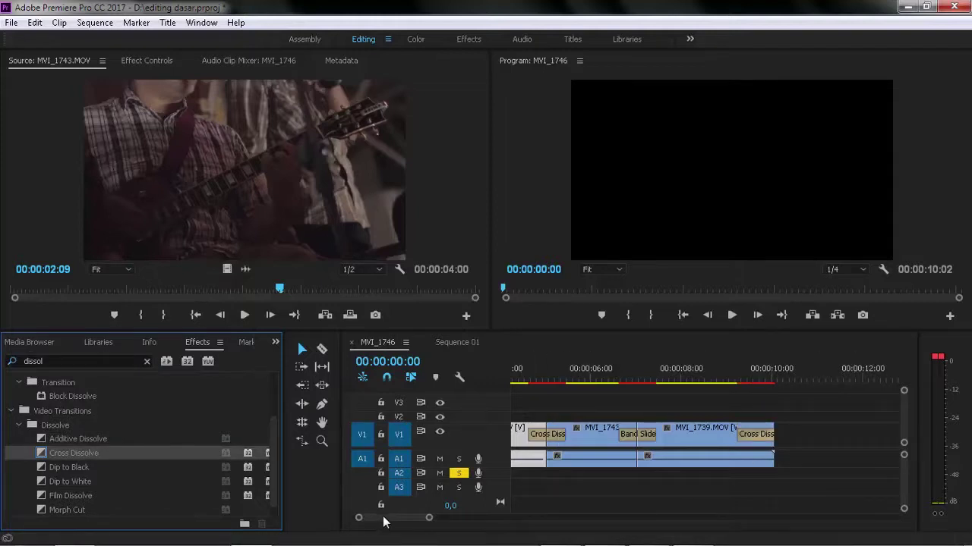
scroll(381, 522, "up", 5)
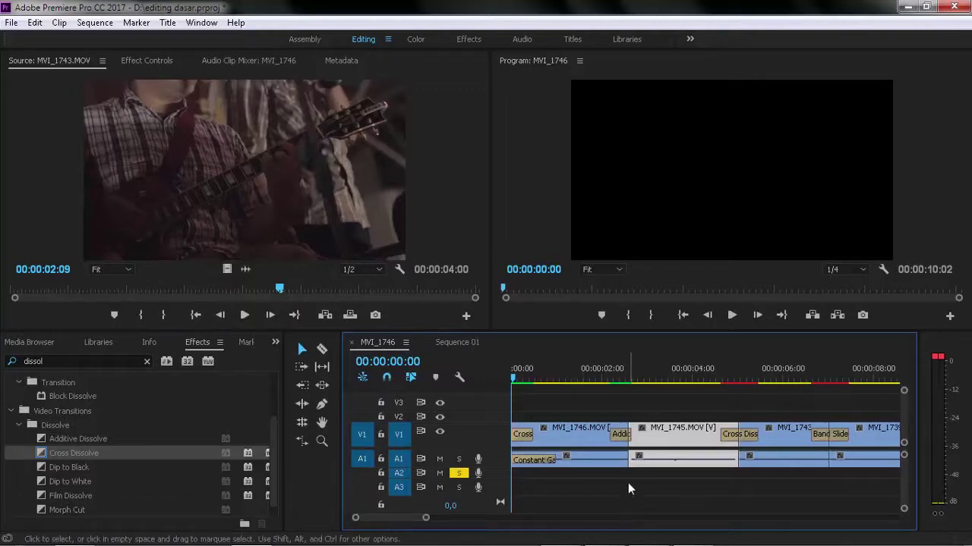
Step: Mute track A1 and drop the music file onto track A2 at the sequence start
left_click(444, 461)
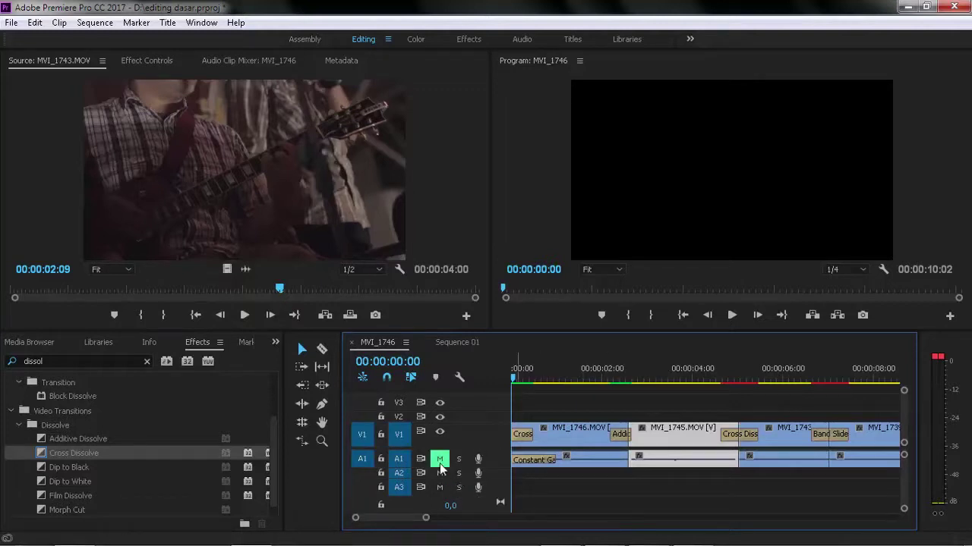
left_click(48, 346)
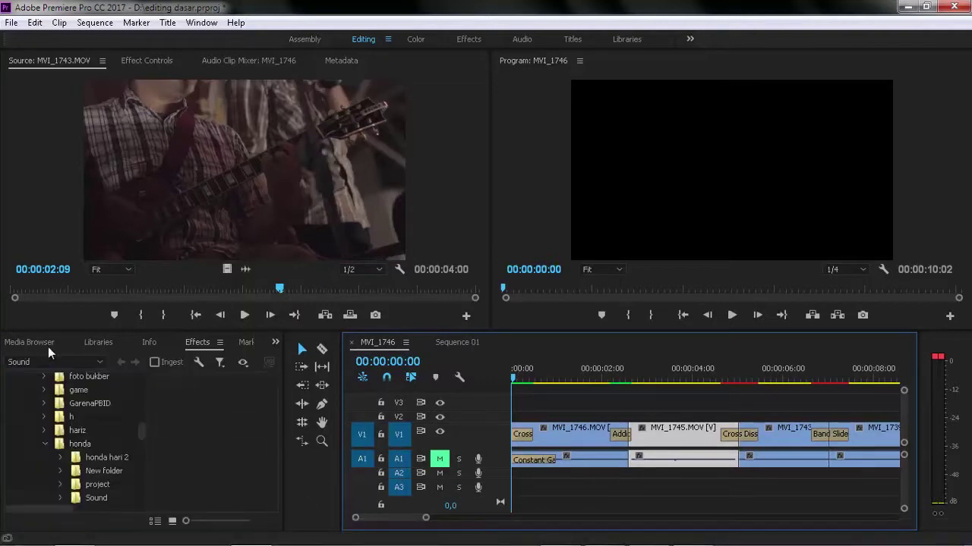
left_click(17, 345)
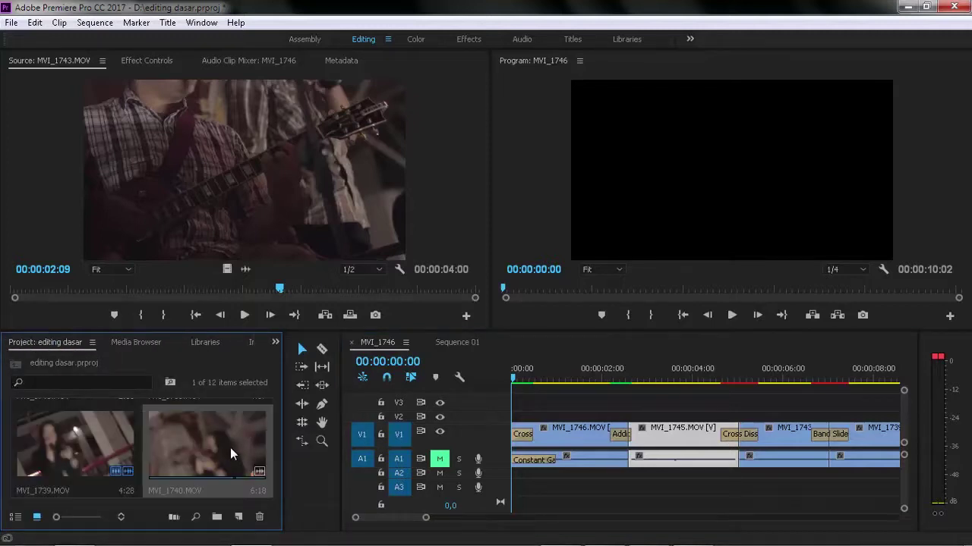
mouse_move(75, 445)
left_mouse_down()
mouse_move(552, 478)
mouse_move(520, 469)
left_mouse_up()
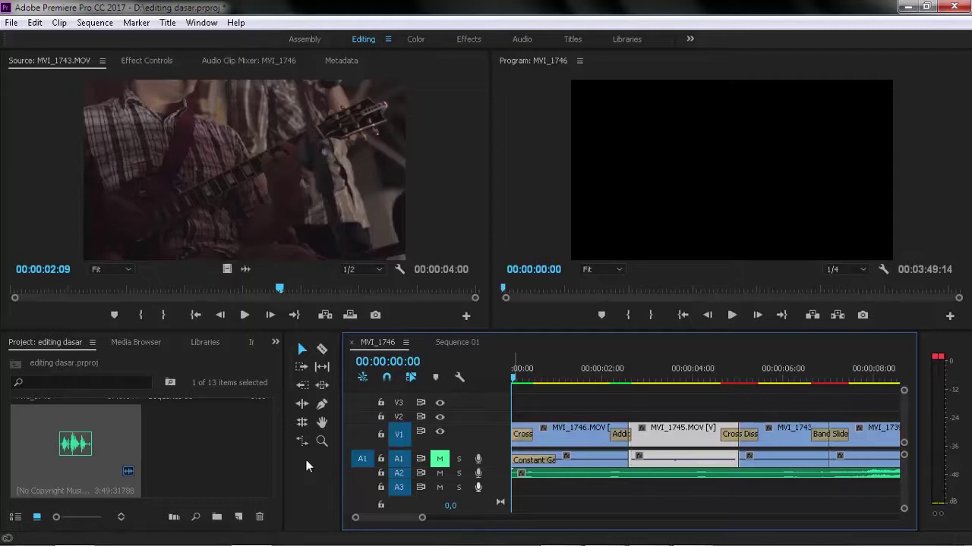
Step: Undo the music overwriting A1's clip audio, leaving it on A2, and deselect it
left_click_drag(576, 470, 575, 461)
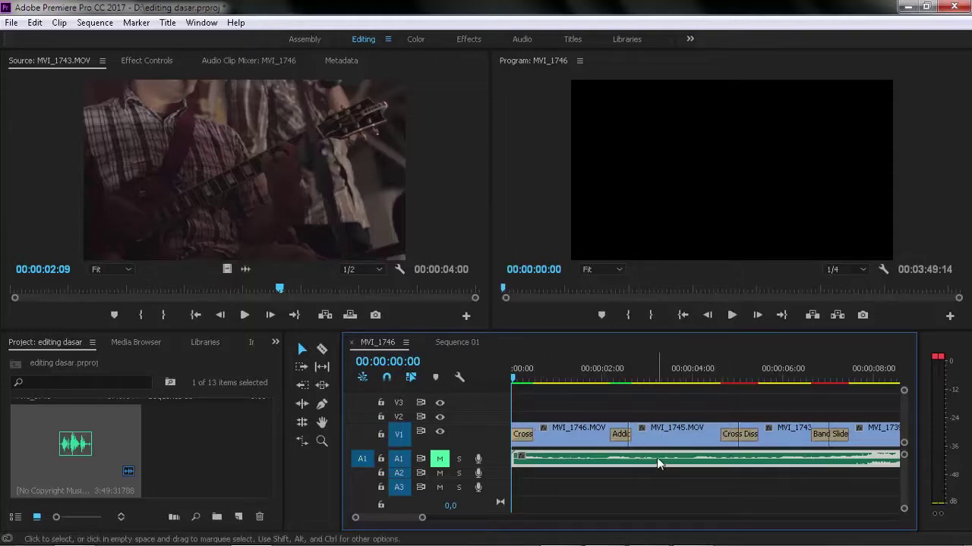
left_click_drag(656, 458, 647, 474)
key("ctrl+z")
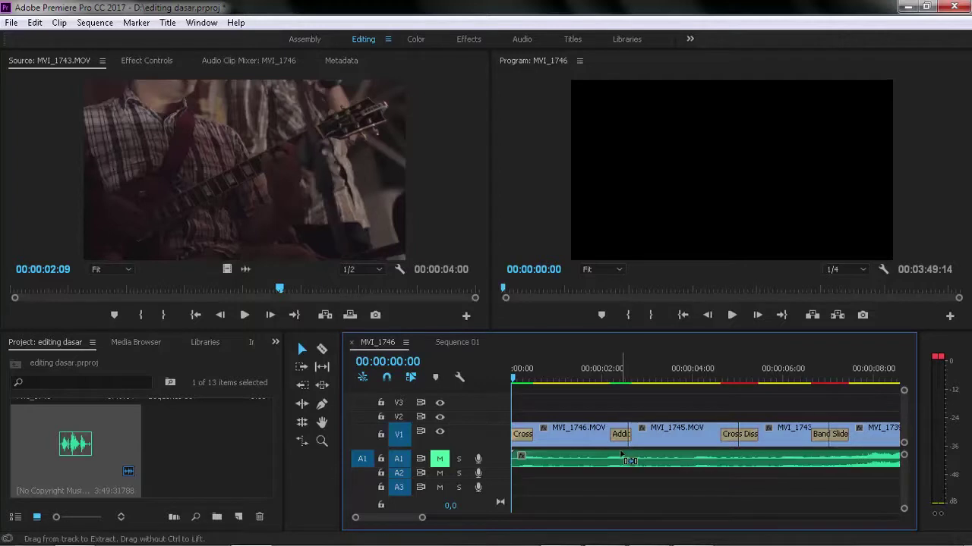
key("ctrl+z")
left_click(203, 435)
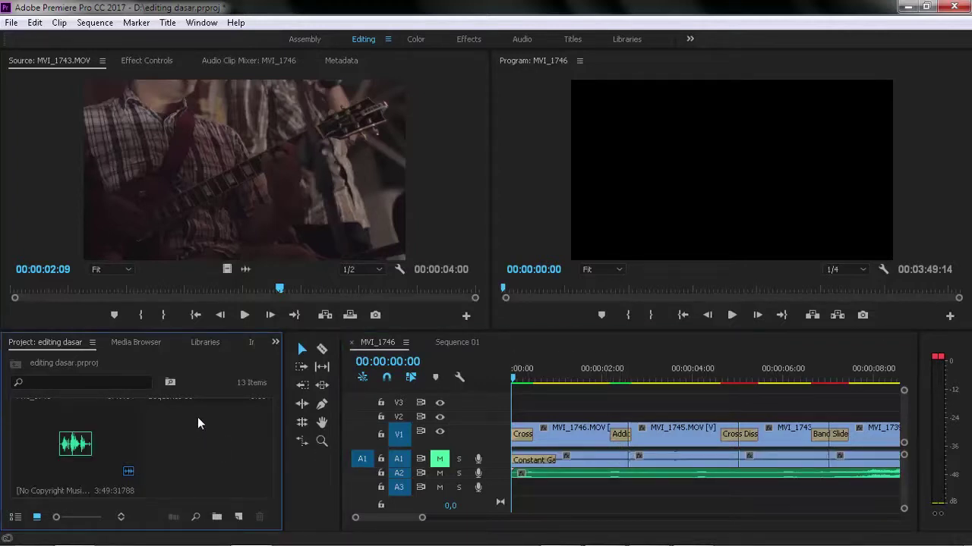
Step: Create Title 01 via New Item > Title in the Project panel with default 1920×1080 settings
right_click(198, 418)
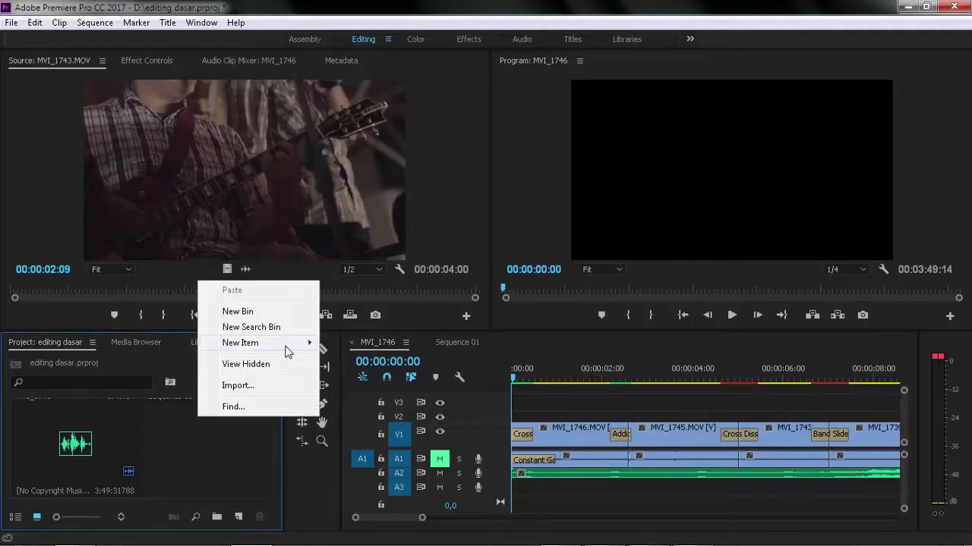
mouse_move(286, 350)
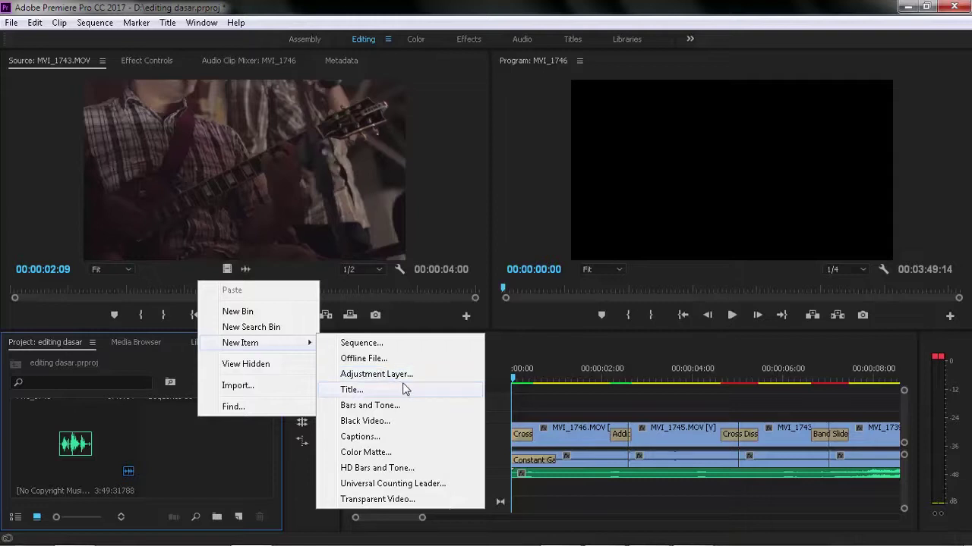
left_click(407, 390)
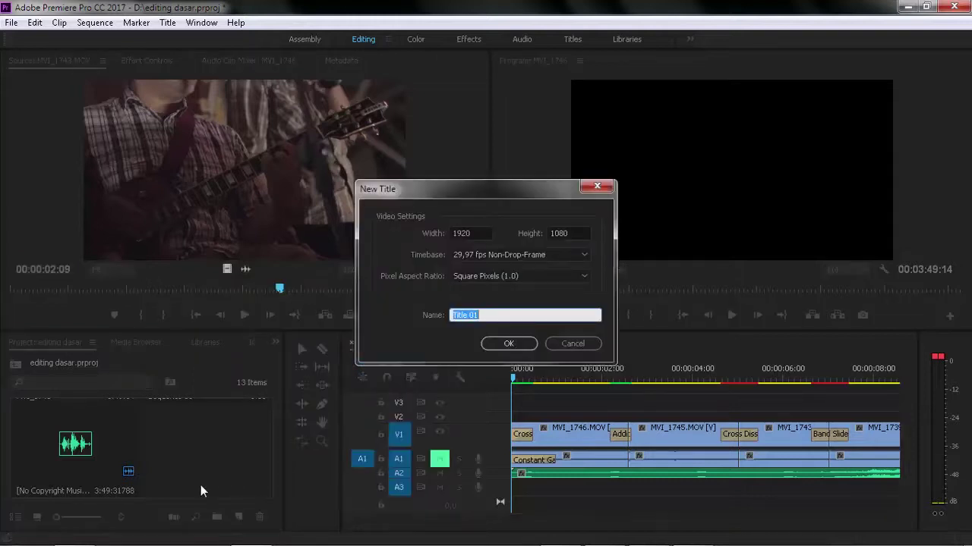
left_click(507, 343)
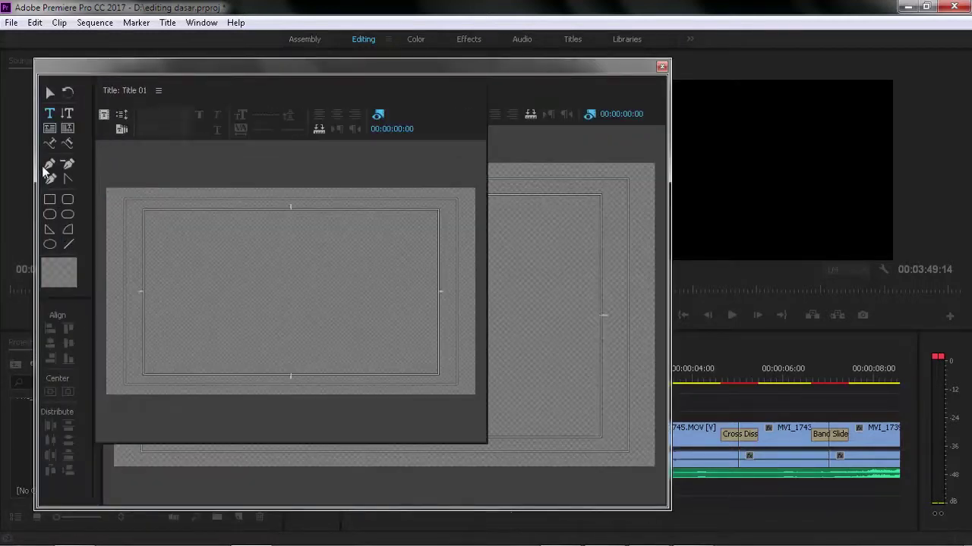
Step: Type the name Vitanova in a text box at the title's lower right
left_click(48, 113)
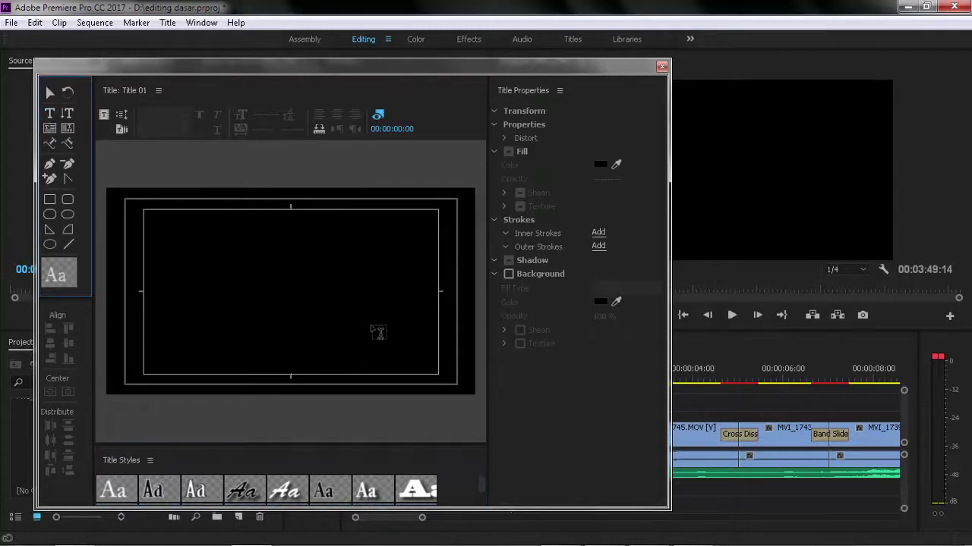
left_click(388, 353)
type("Vitanb")
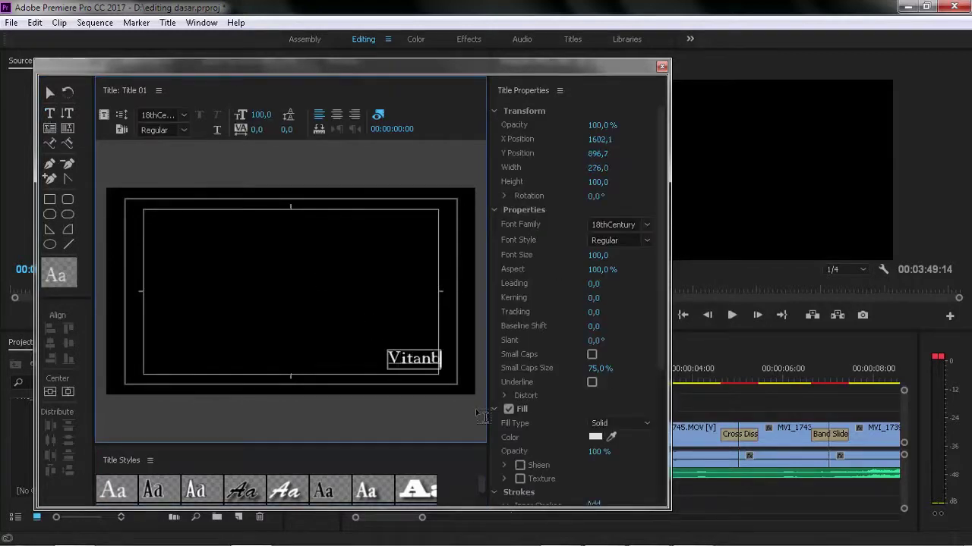
key("BackSpace")
type("ya")
key("Left")
key("Left")
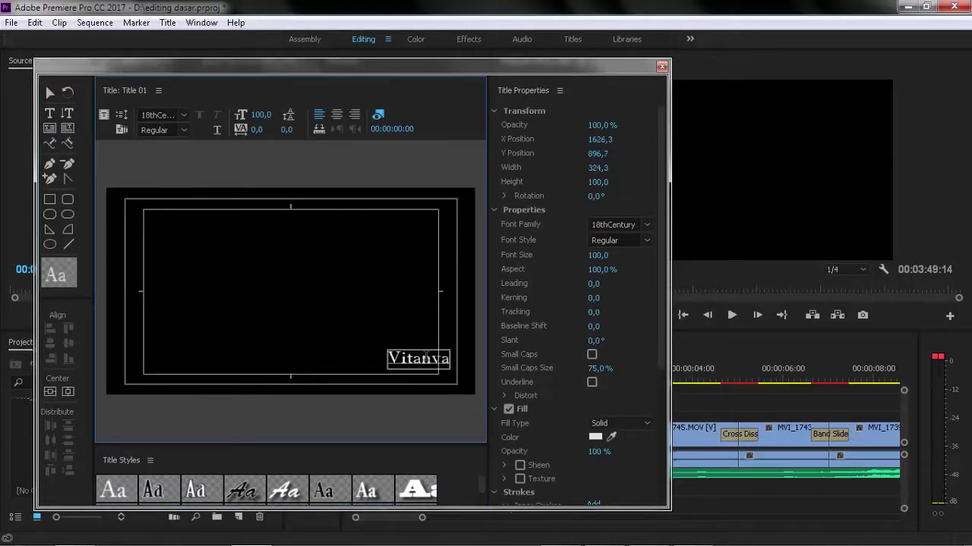
type("c")
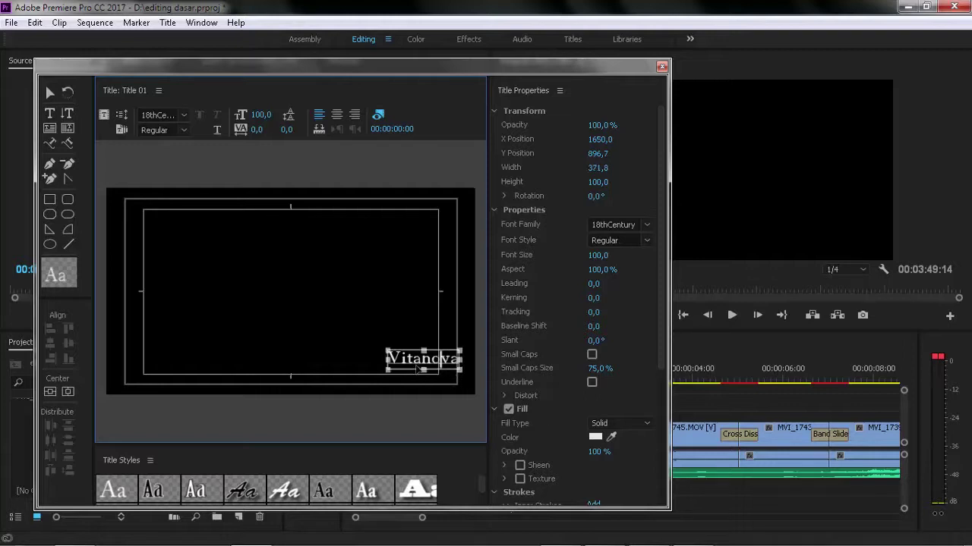
key("ctrl+a")
scroll(163, 115, "down", 1)
key("Escape")
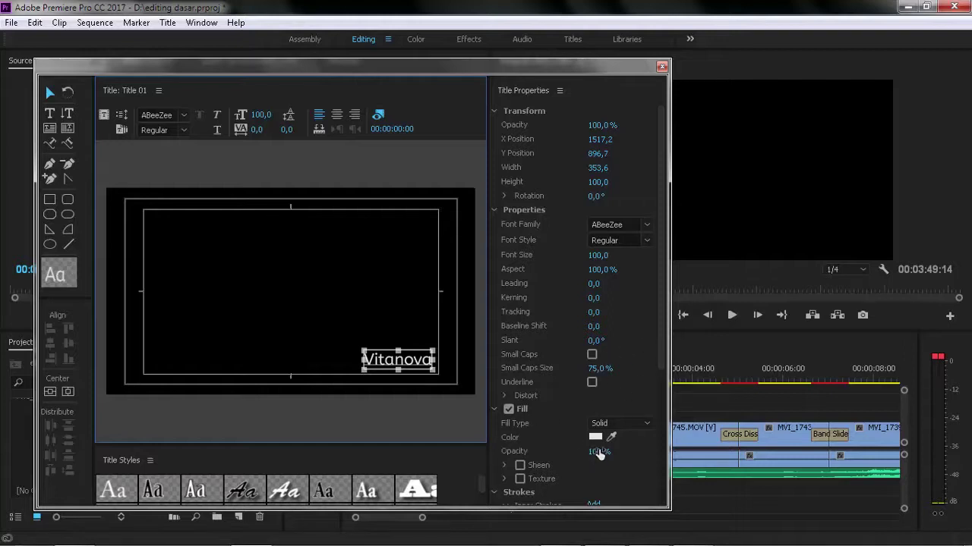
Step: Set the font to ABeeZee, keep Background off, and place Title 01 on track V2
left_click_drag(661, 358, 673, 483)
left_click(507, 429)
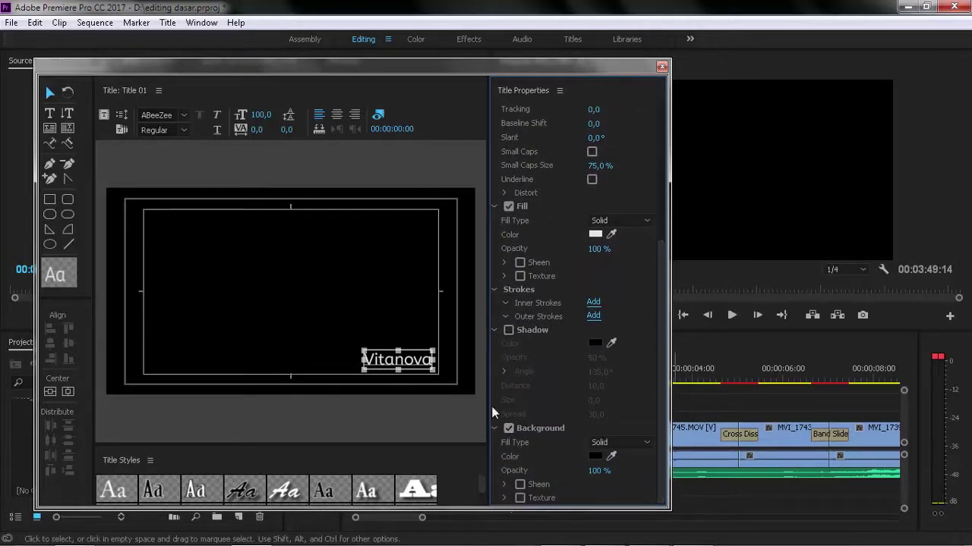
left_click(511, 427)
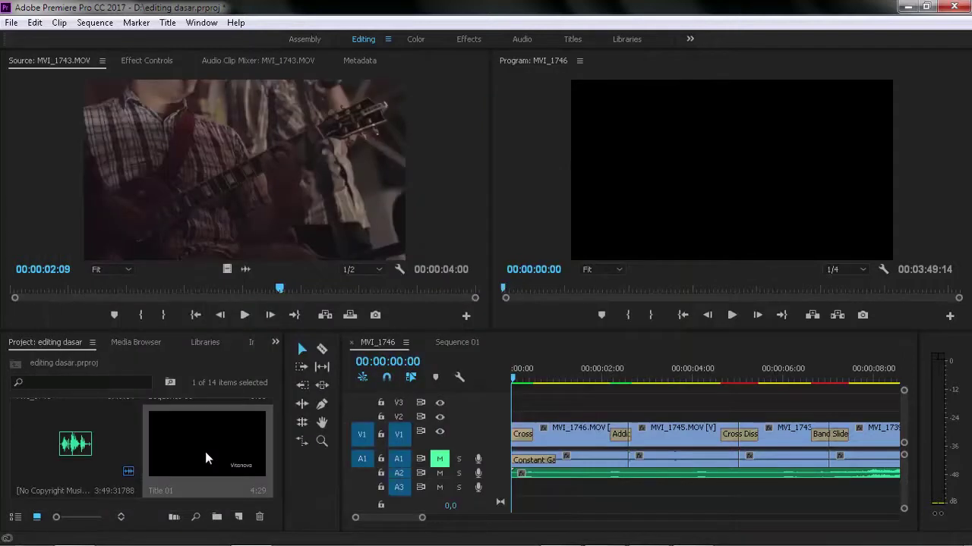
left_click(661, 67)
mouse_move(206, 455)
left_mouse_down()
mouse_move(560, 427)
mouse_move(549, 417)
left_mouse_up()
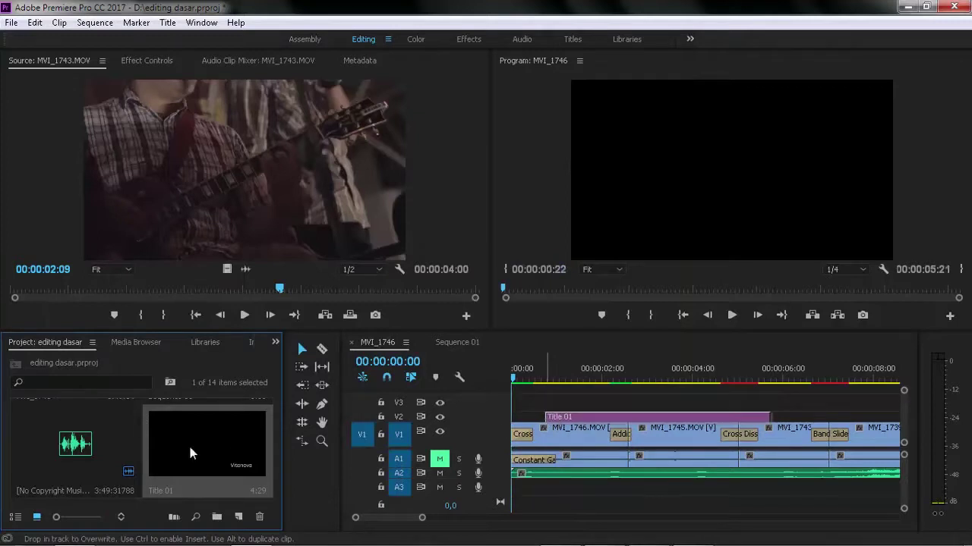
Step: Add Cross Dissolves to both ends of Title 01 and place a copy near 00:00:08
left_click(275, 342)
left_click(297, 423)
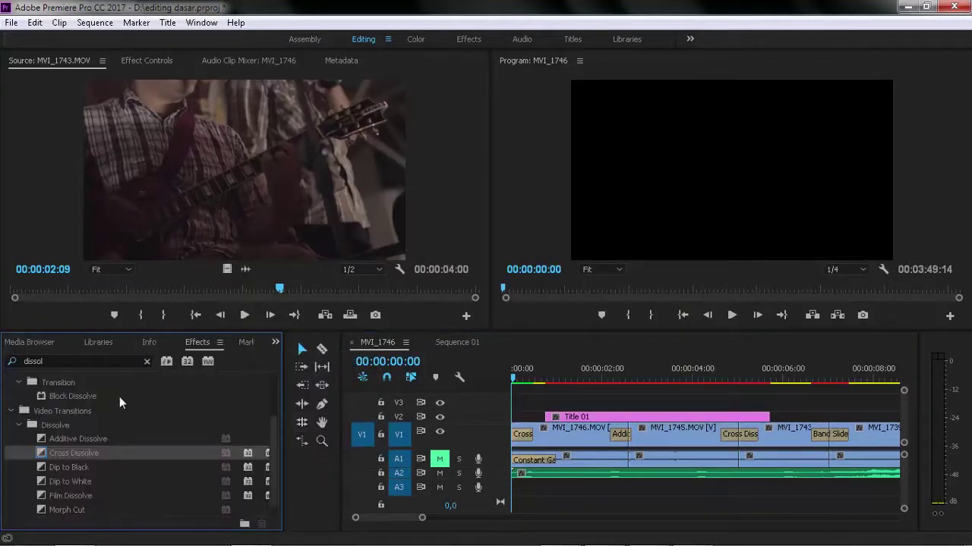
left_click_drag(81, 453, 550, 417)
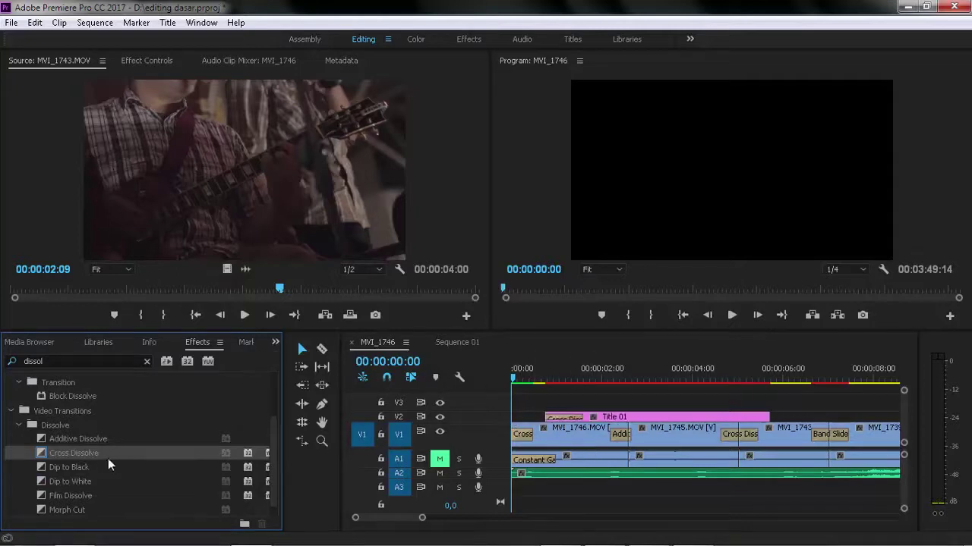
left_click_drag(108, 459, 611, 446)
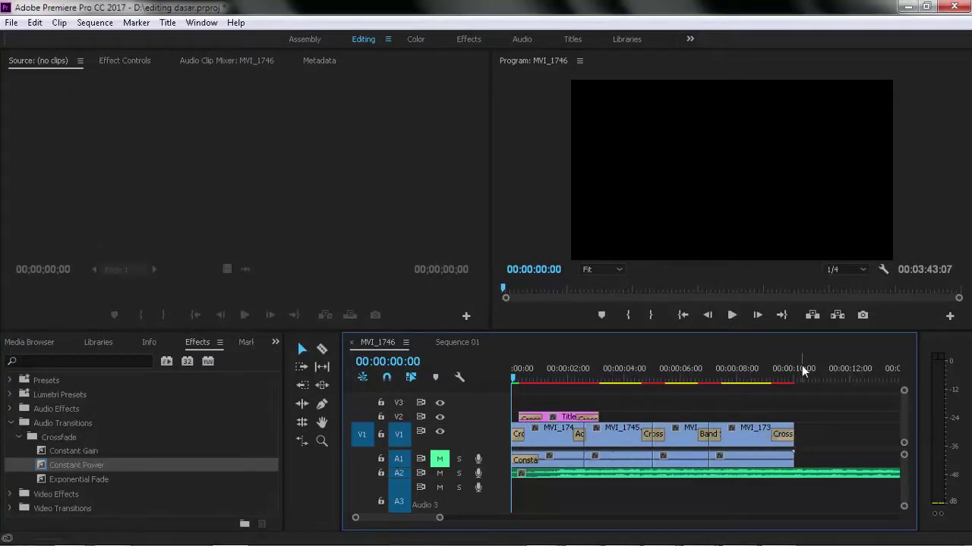
left_click(552, 416)
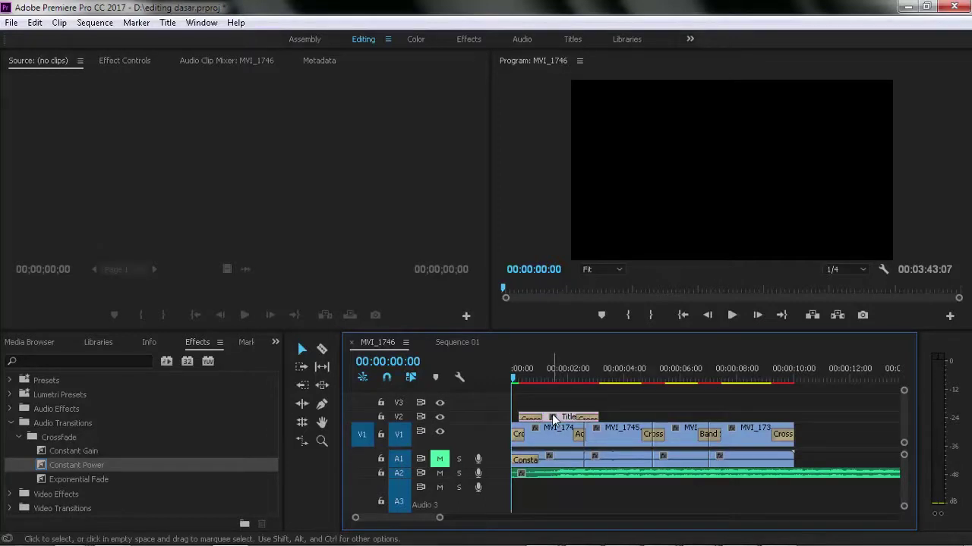
mouse_move(552, 416)
left_mouse_down()
mouse_move(760, 427)
mouse_move(752, 421)
left_mouse_up()
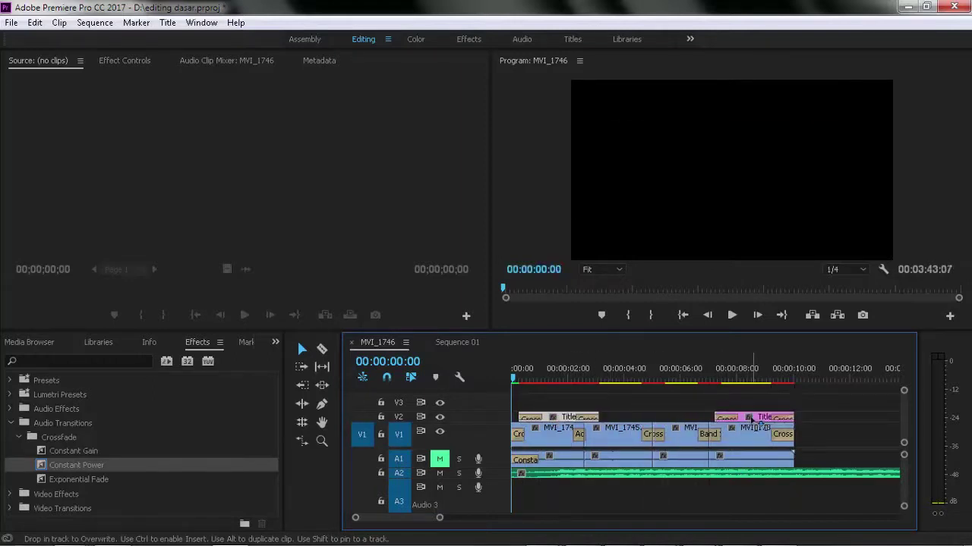
Step: Preview playback from the first title and then from the second title
left_click_drag(537, 382, 558, 371)
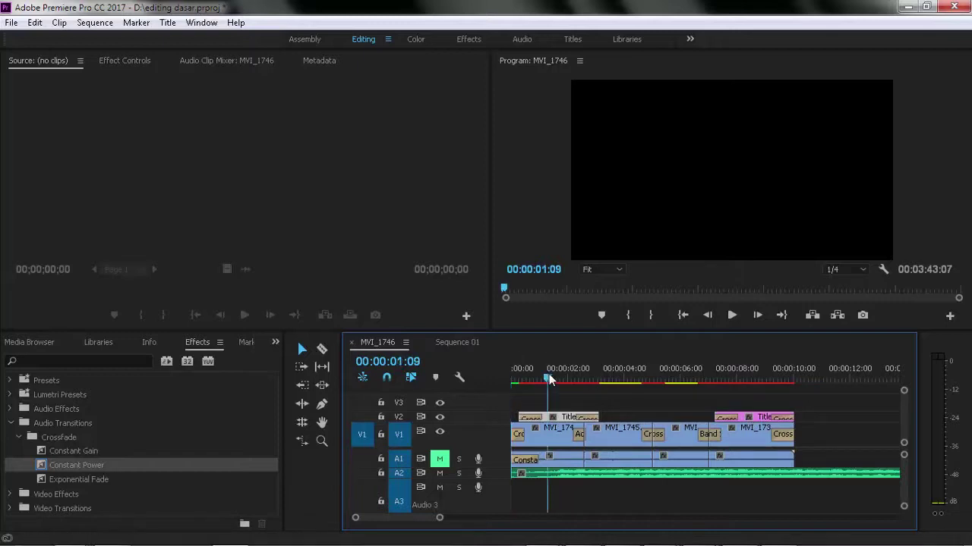
key("space")
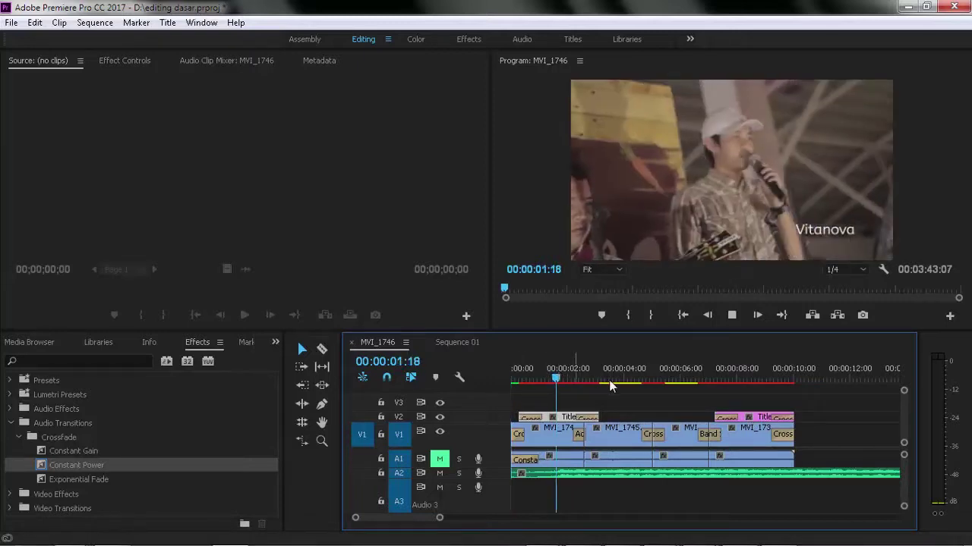
left_click(735, 372)
key("space")
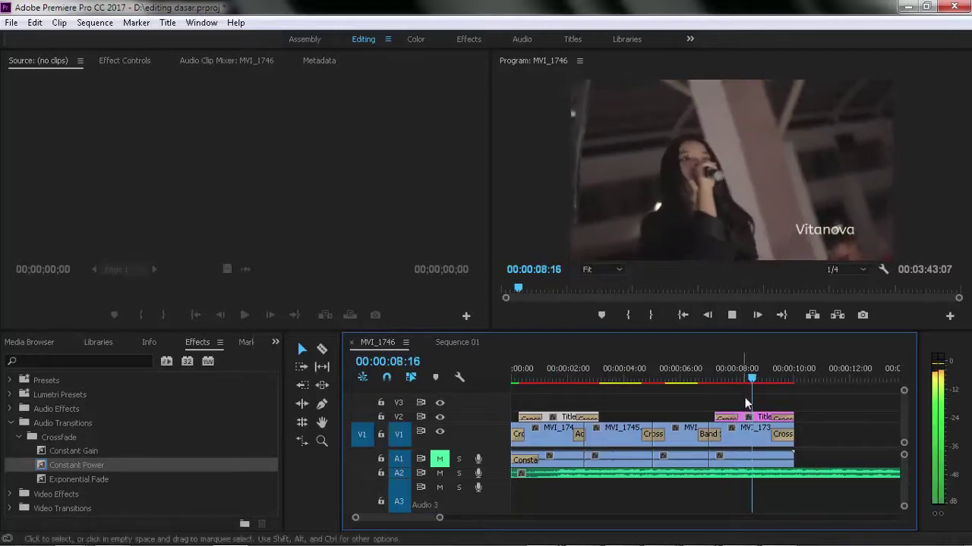
key("space")
Step: Replace the second title's text with Indah and close the Titler
double_click(751, 416)
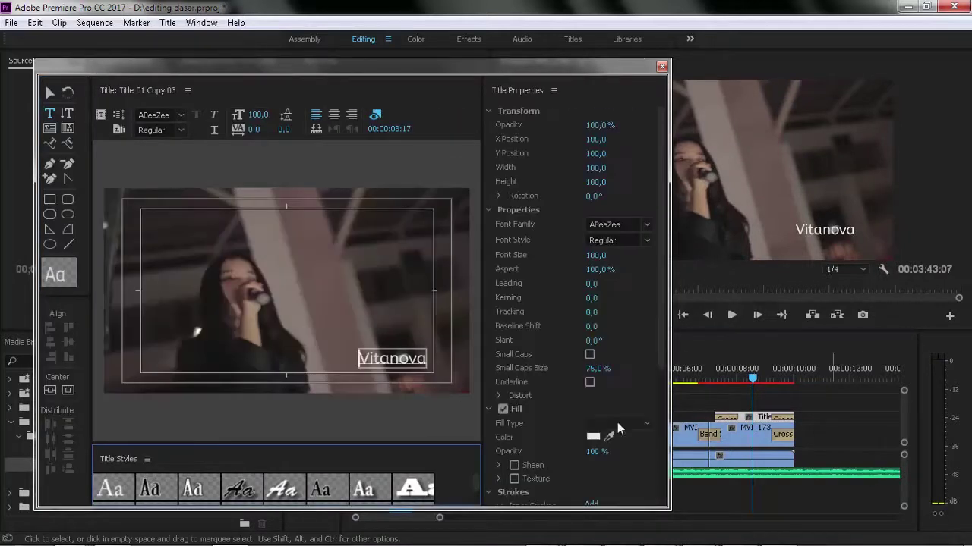
key("ctrl+a")
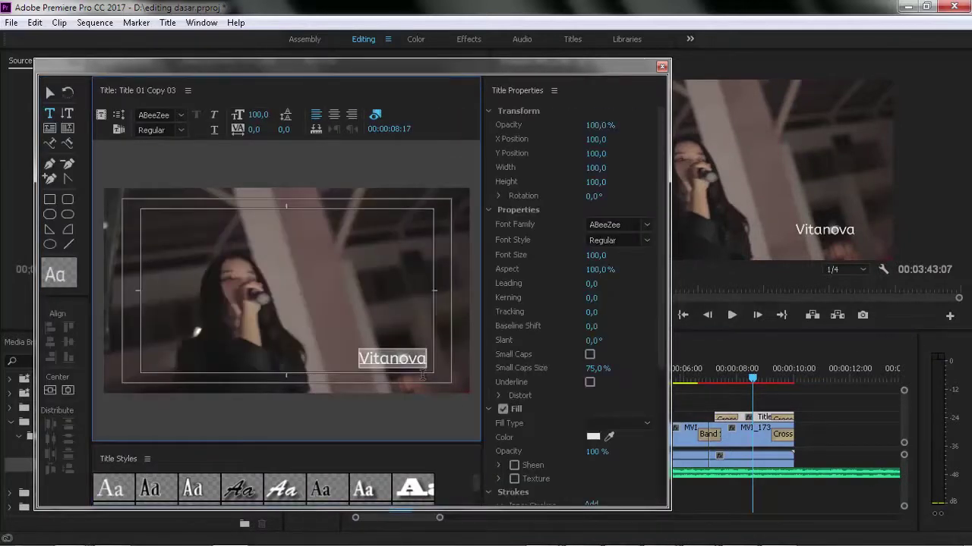
type("Indah")
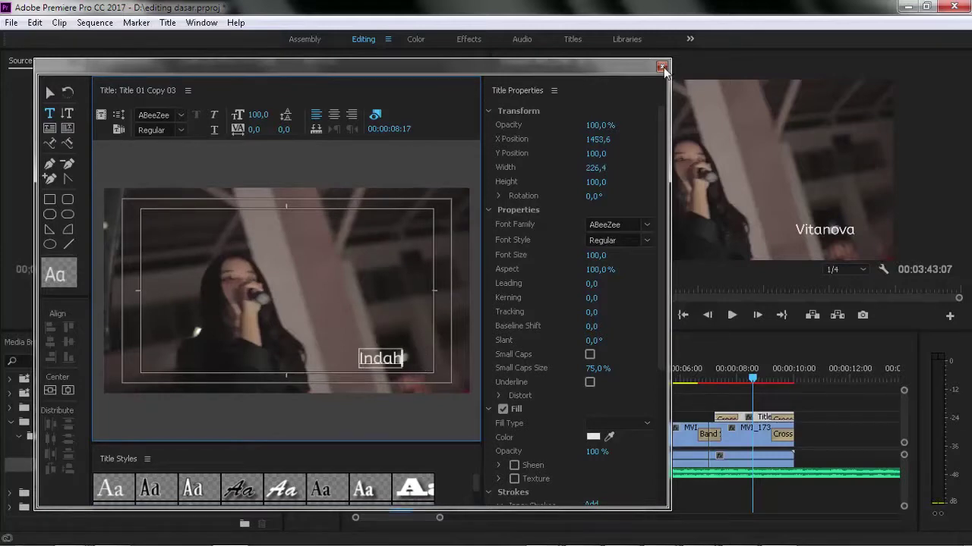
key("ctrl+w")
left_click(554, 372)
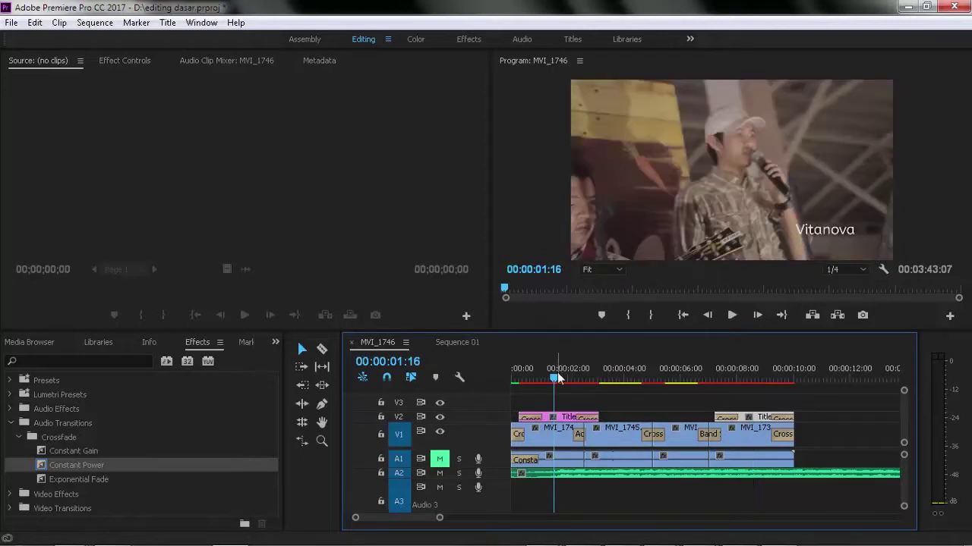
Step: Trim the start of the A2 music clip and fade it in with Constant Power
key("space")
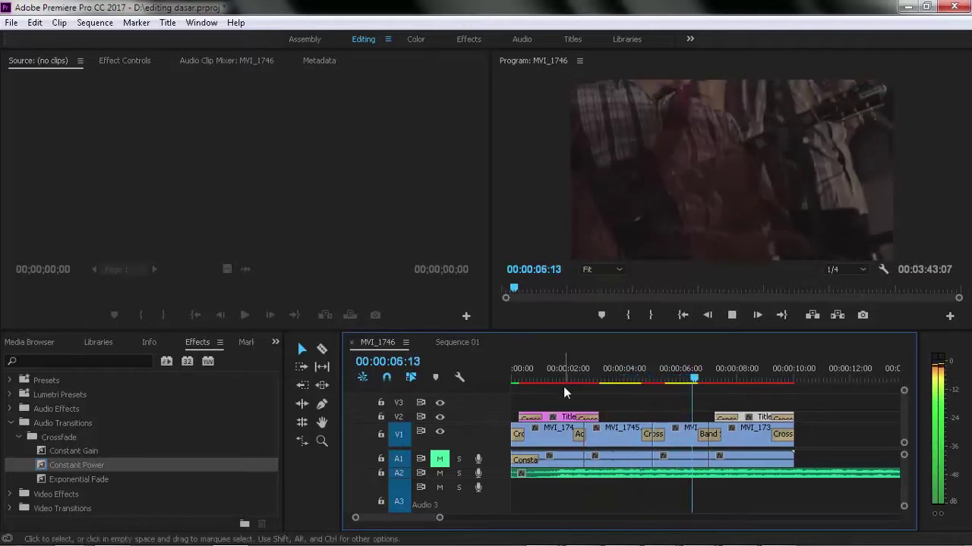
key("space")
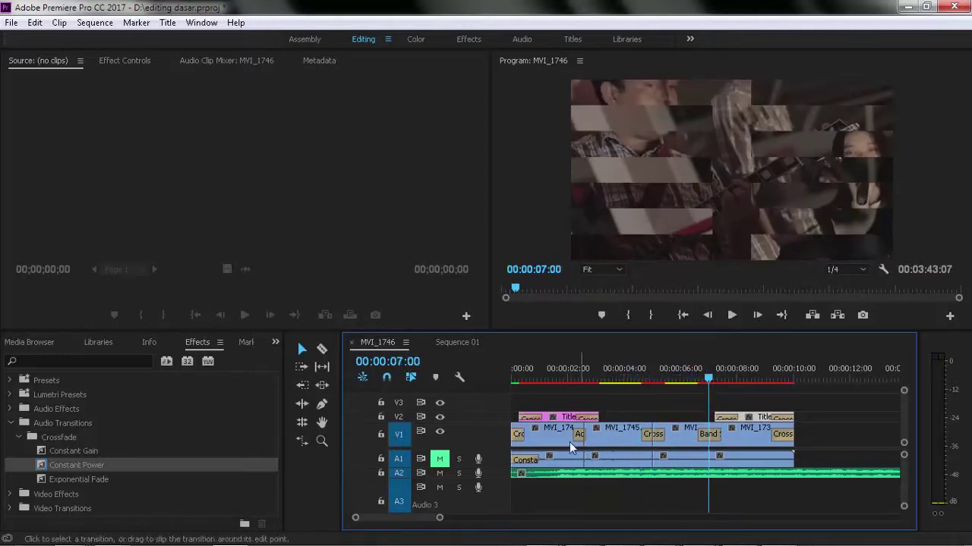
left_click(556, 476)
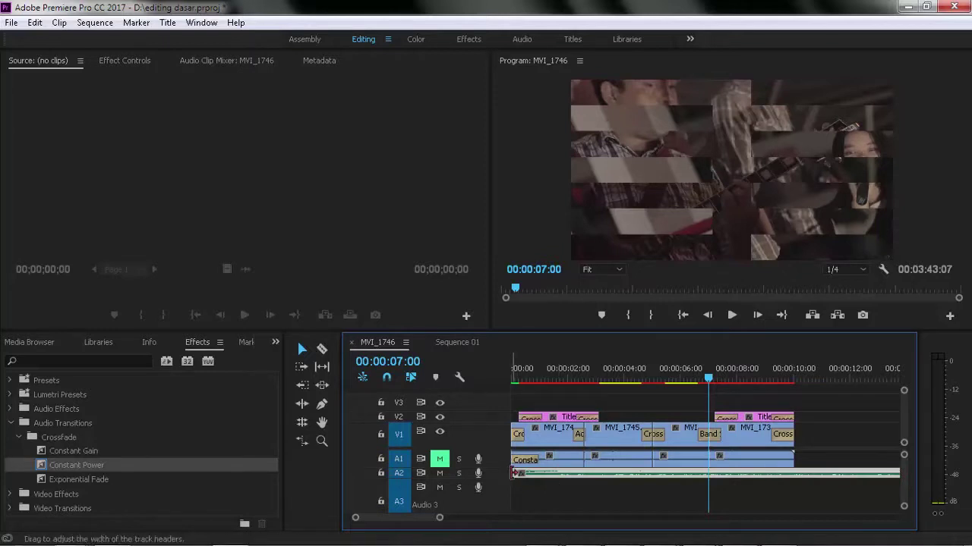
left_click_drag(513, 474, 530, 472)
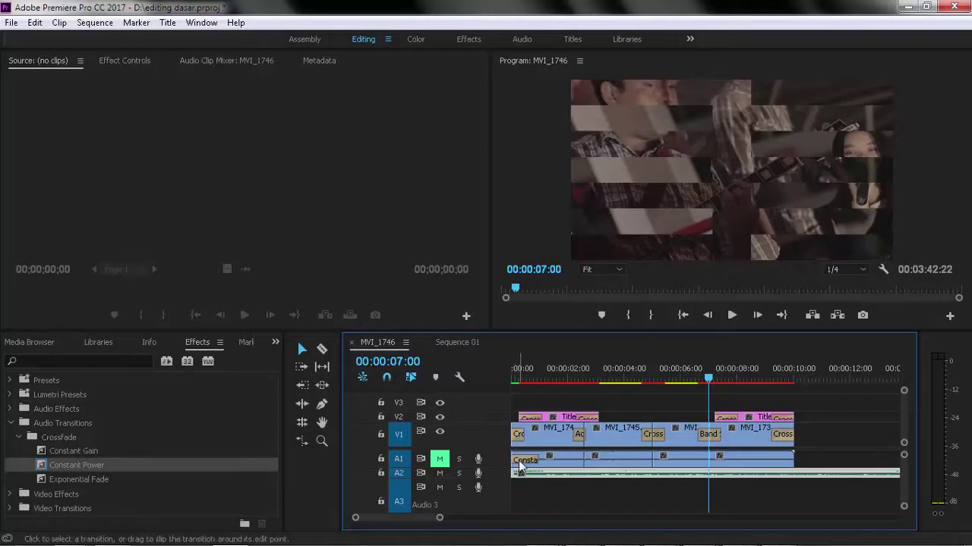
mouse_move(77, 466)
left_mouse_down()
mouse_move(583, 503)
mouse_move(520, 476)
left_mouse_up()
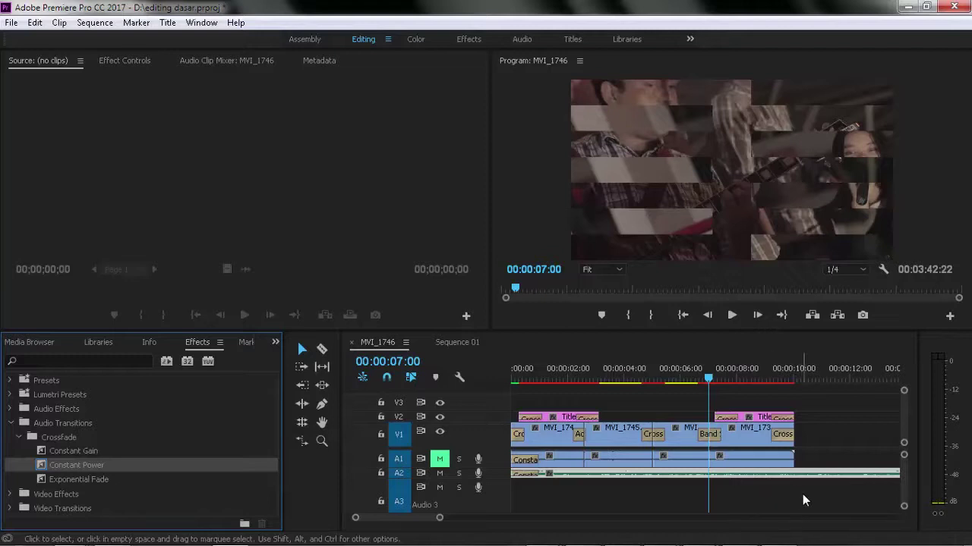
Step: Split the music with the Razor (C) where the video ends and delete the excess
key("c")
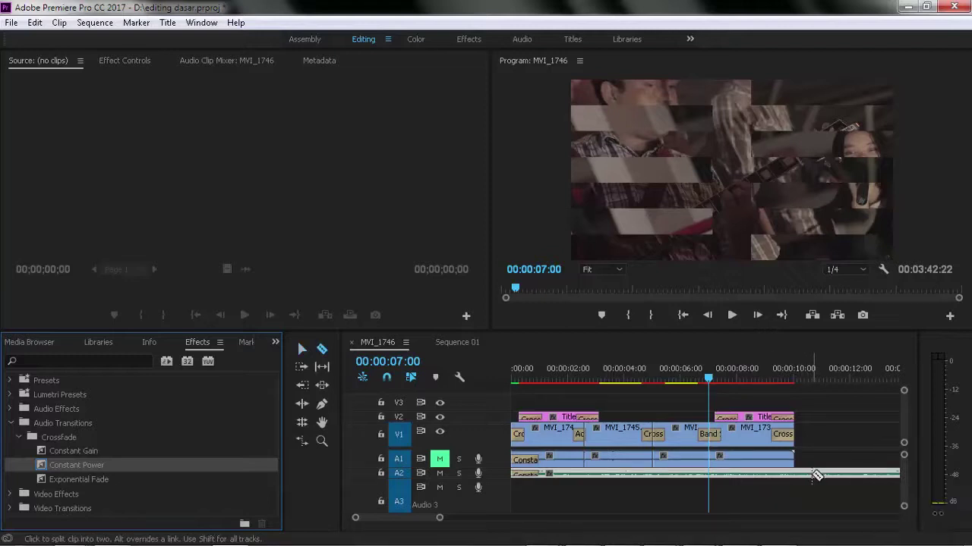
left_click(812, 475)
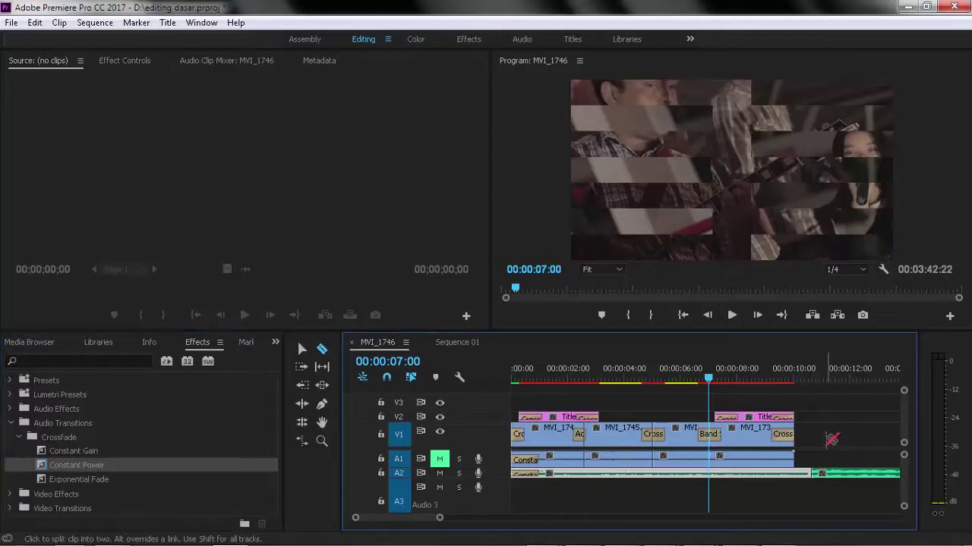
key("Delete")
key("ctrl+z")
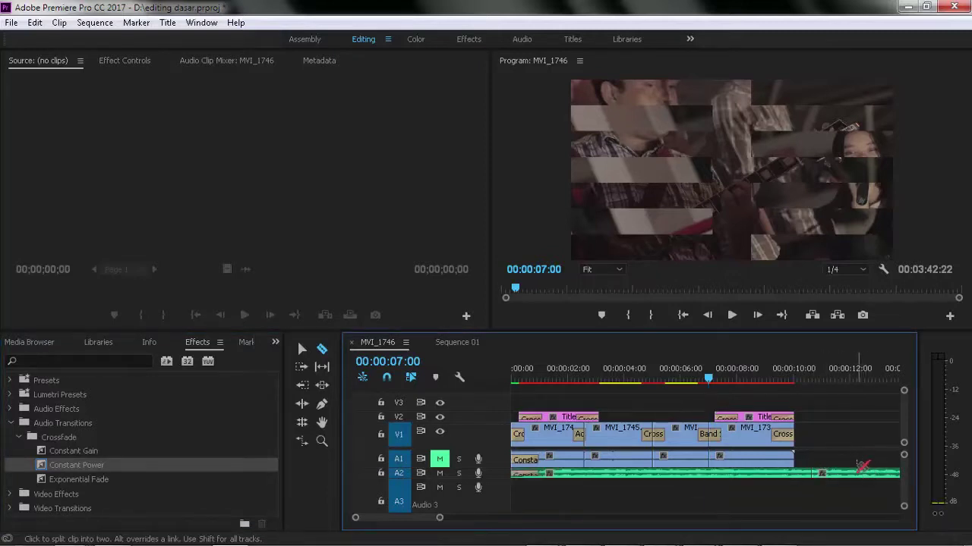
key("v")
left_click(856, 478)
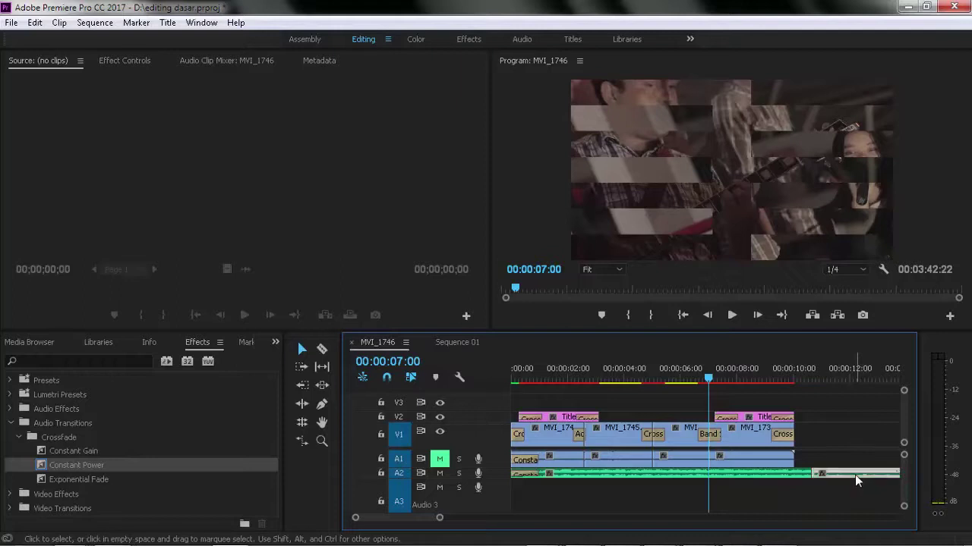
key("Delete")
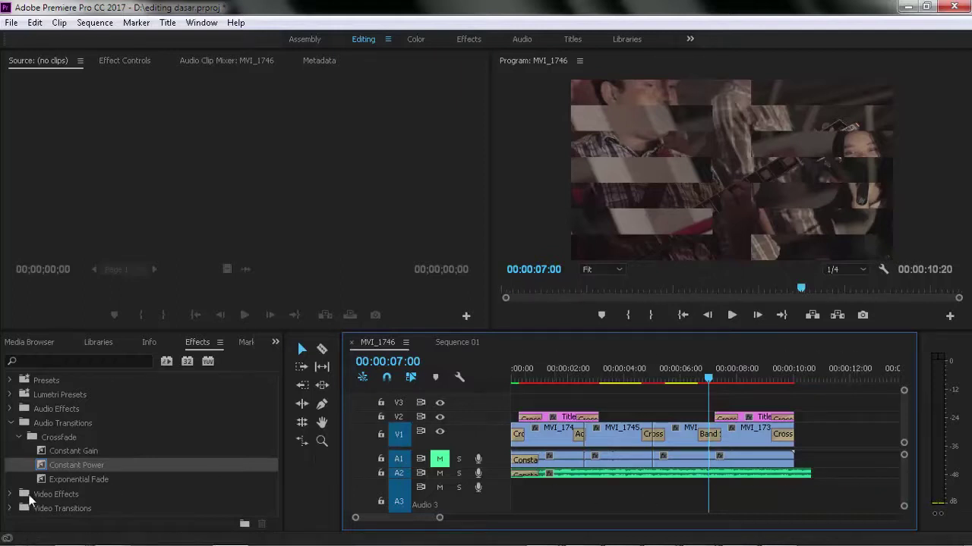
Step: Add a Constant Power fade-out to the music's end and play the montage from the start
left_click_drag(84, 467, 800, 476)
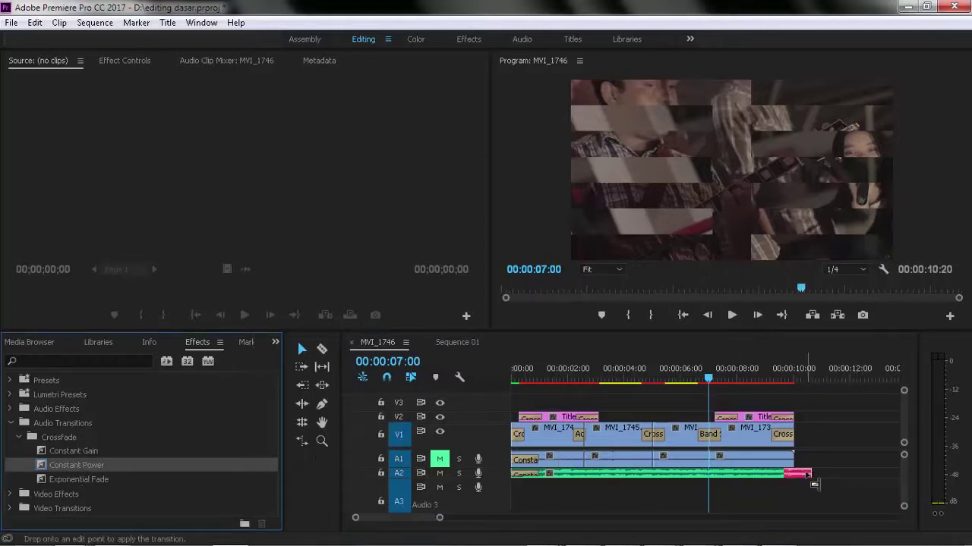
left_click_drag(532, 370, 424, 383)
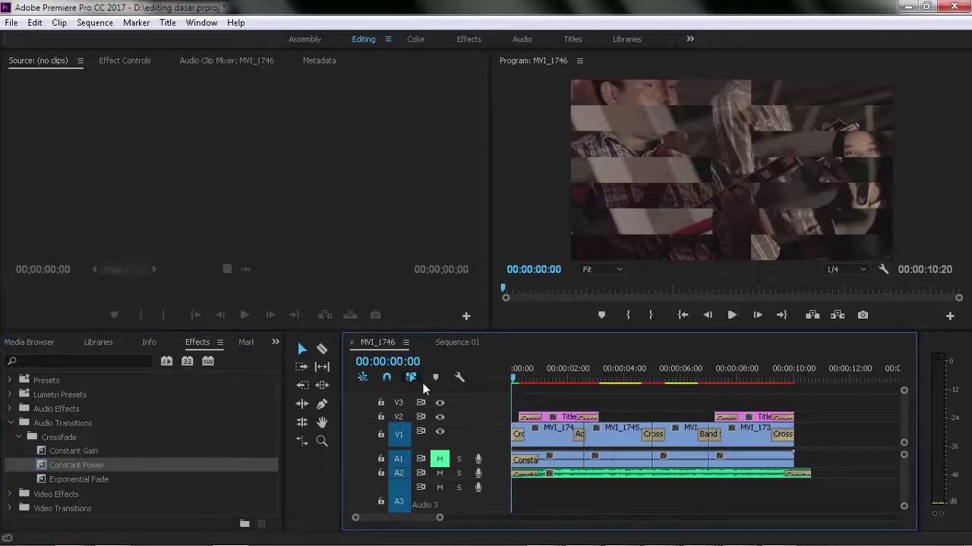
key("space")
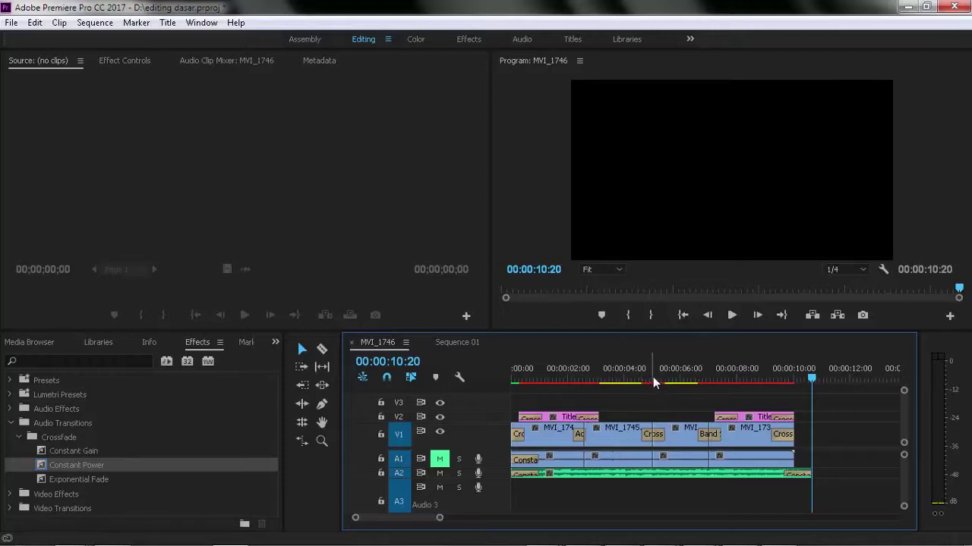
left_click(683, 316)
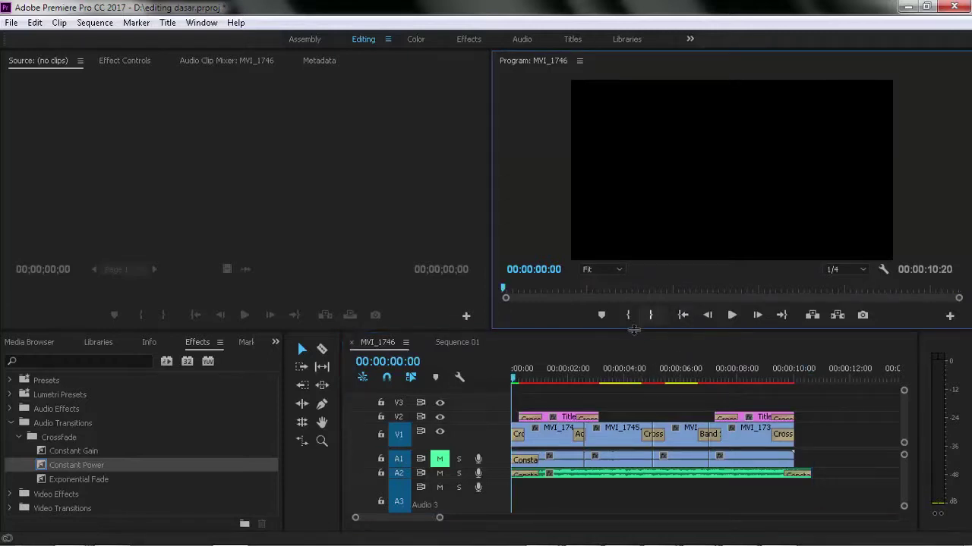